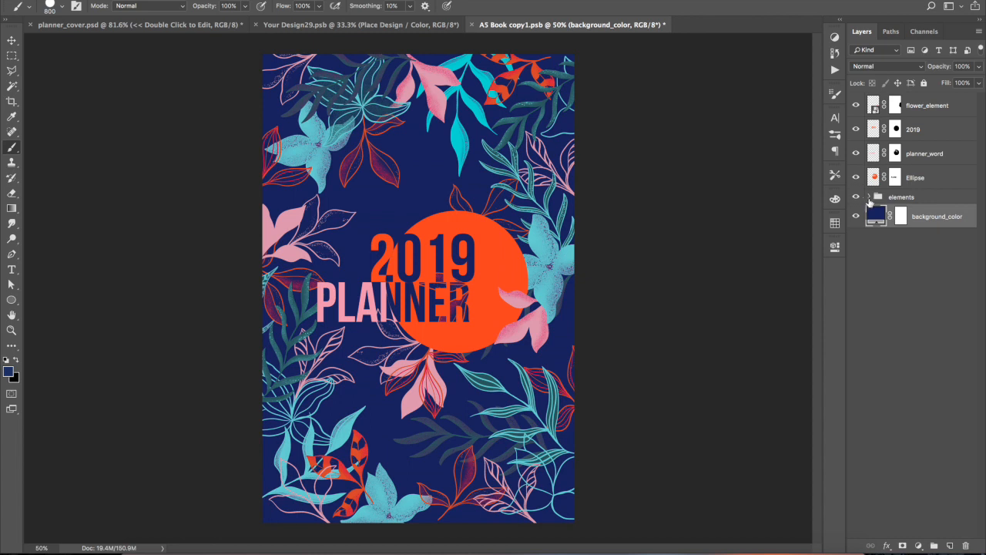
# Step: Expand the elements group and toggle the visibility of individual layers, including Layer 16, 14, 34 copy and 13, to identify their artwork
pyautogui.click(871, 197)
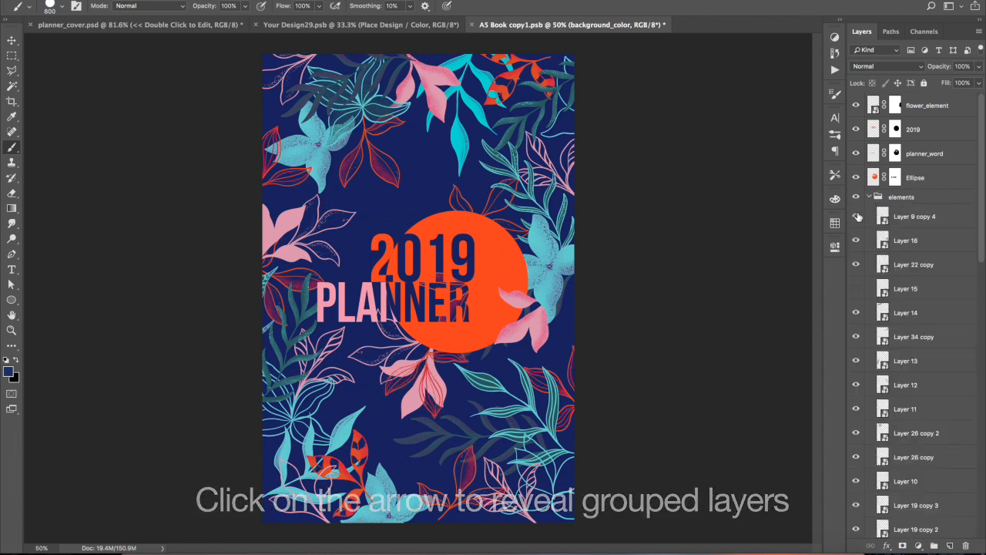
pyautogui.click(856, 241)
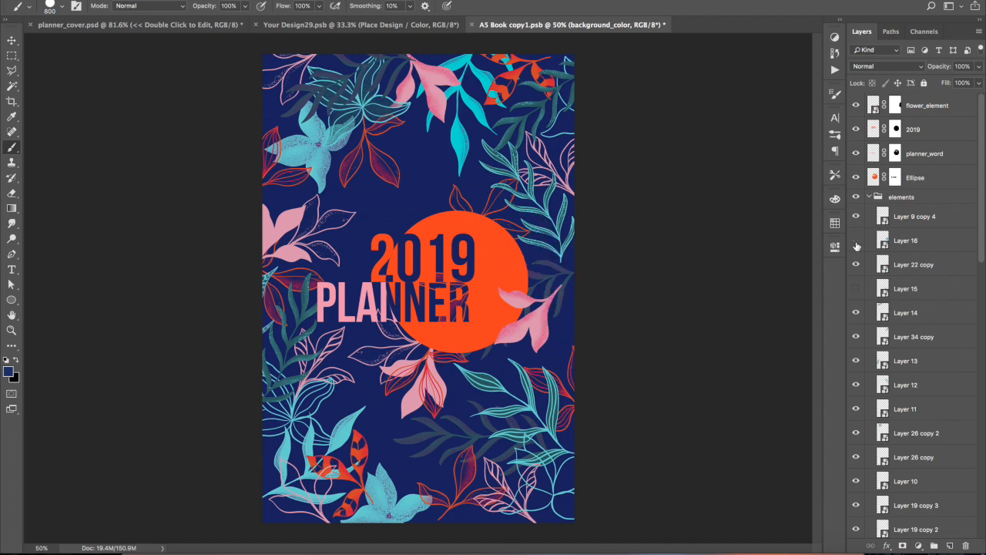
pyautogui.click(855, 241)
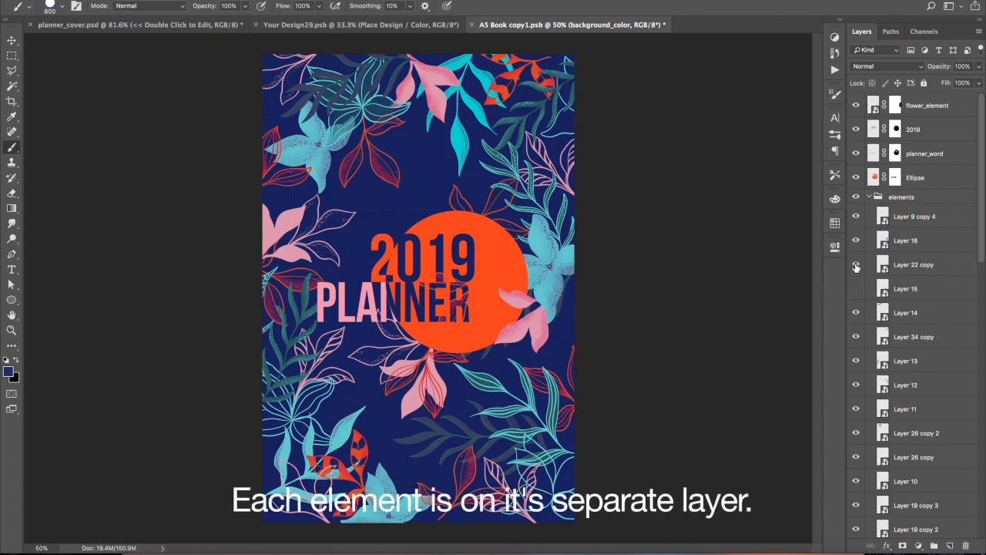
pyautogui.click(859, 298)
pyautogui.click(858, 298)
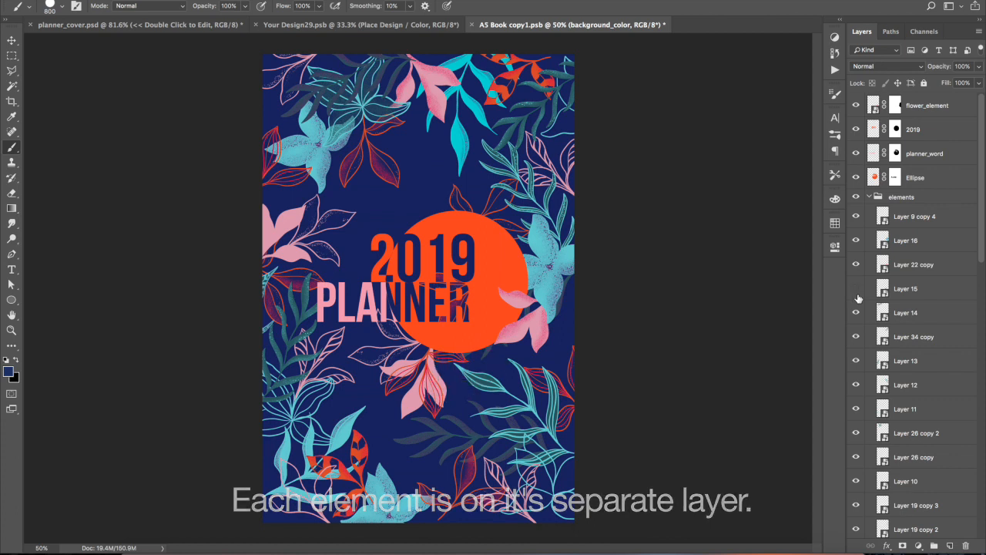
pyautogui.click(857, 316)
pyautogui.click(857, 315)
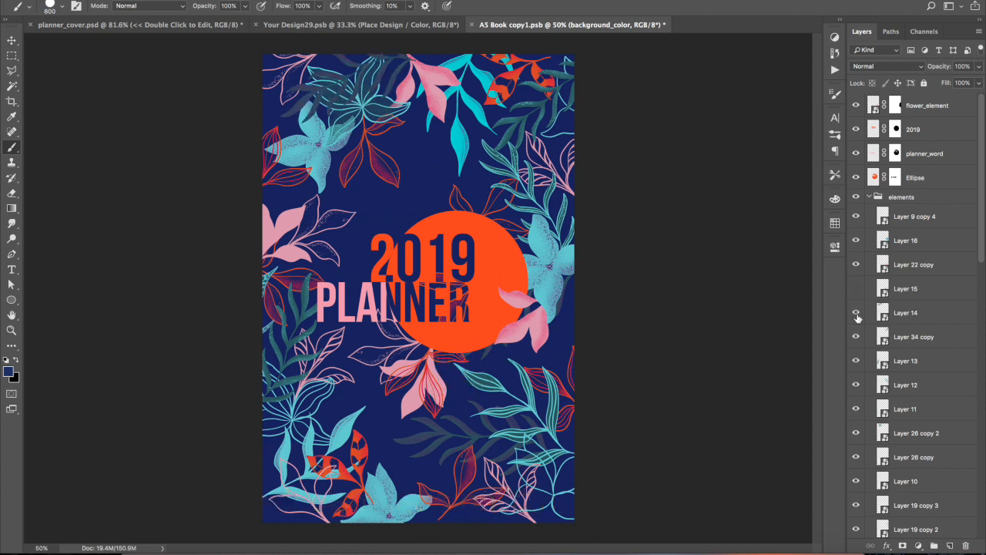
pyautogui.click(857, 340)
pyautogui.click(858, 340)
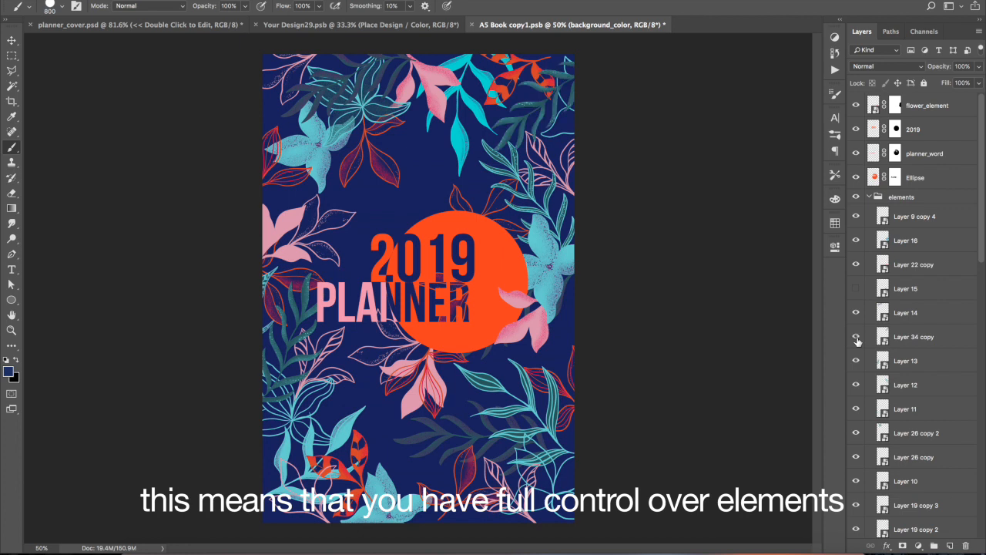
pyautogui.click(858, 359)
pyautogui.click(857, 360)
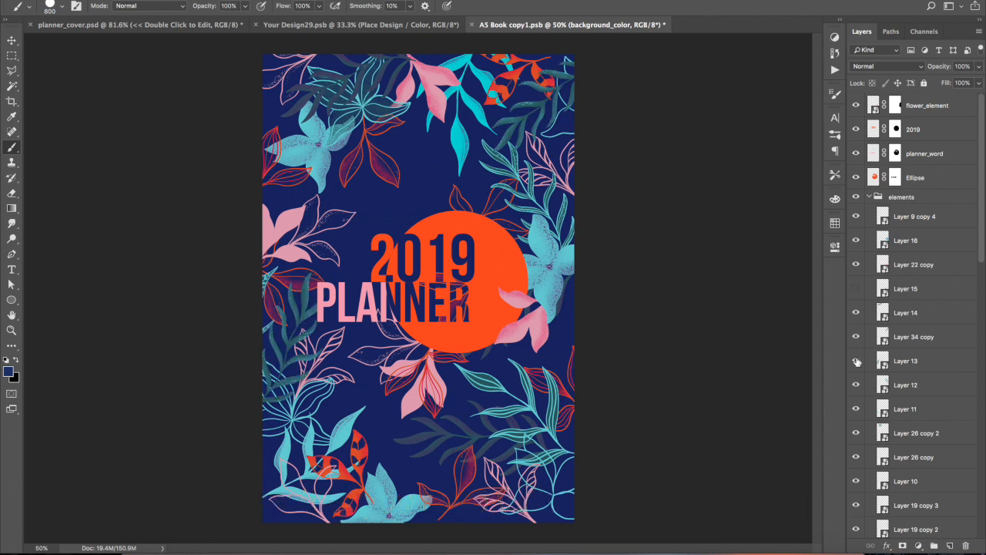
# Step: Try moving the pink leaf cluster and the dark green branch beside the title up into the empty area above 2019, undoing each move
pyautogui.press('v')
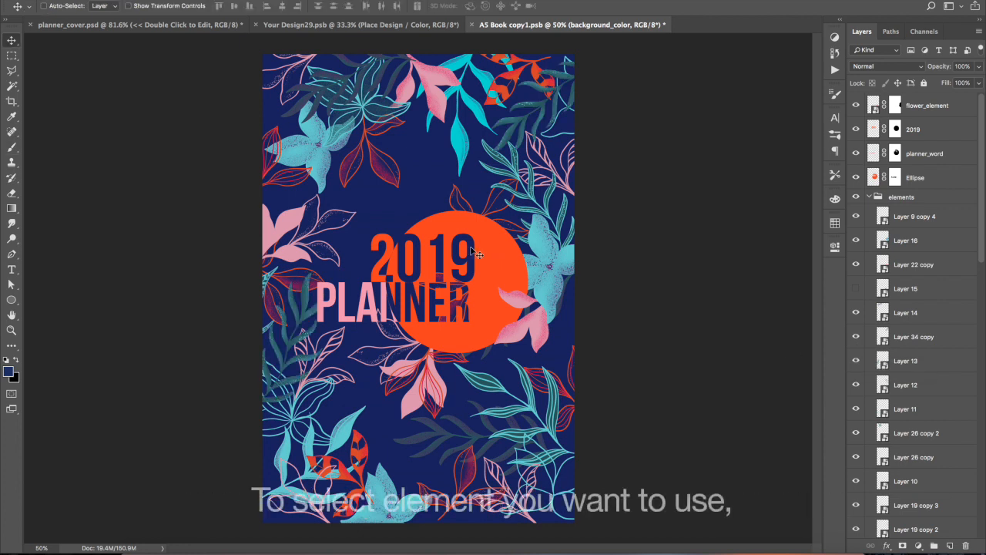
pyautogui.click(285, 225)
pyautogui.moveTo(286, 226); pyautogui.dragTo(428, 158)
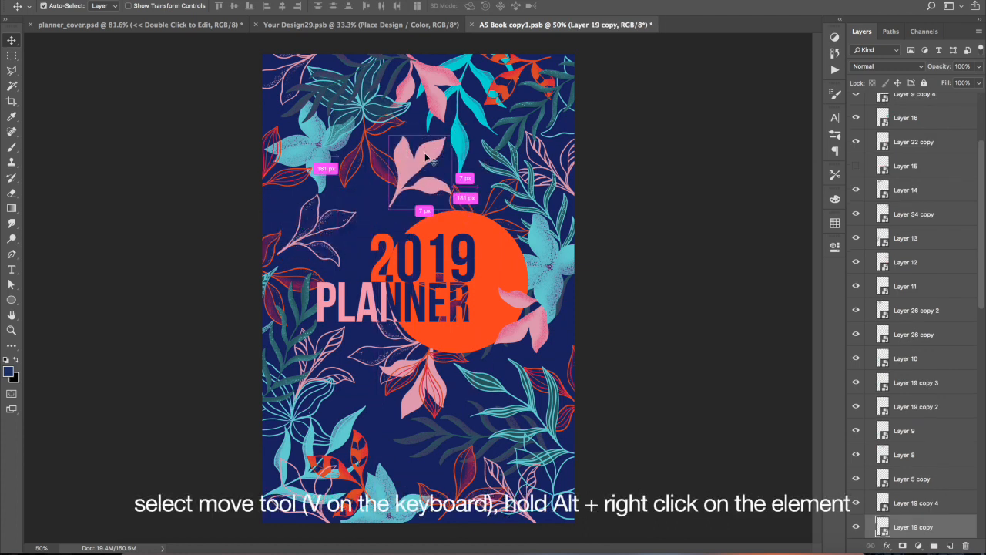
pyautogui.hotkey('ctrl', 'z')
pyautogui.click(308, 306)
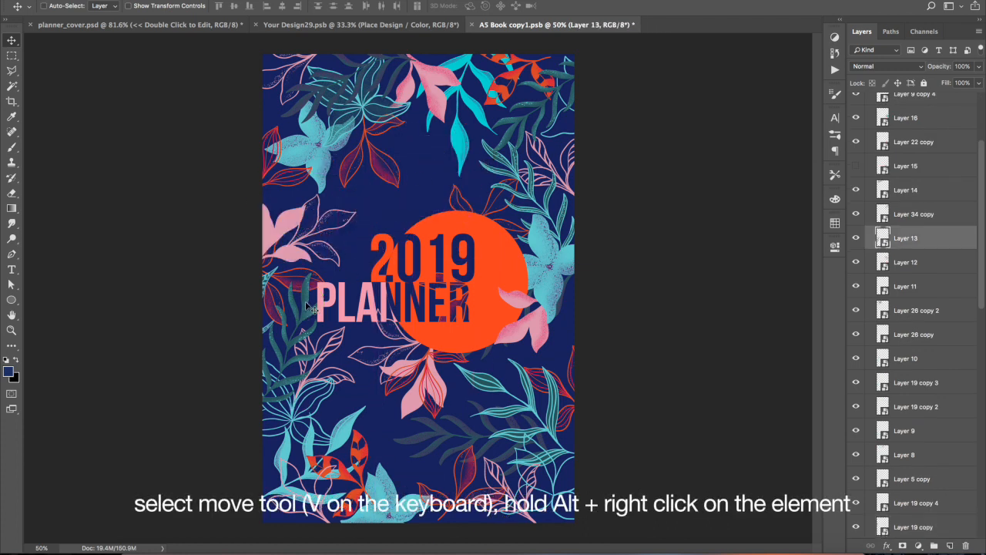
pyautogui.moveTo(308, 306); pyautogui.dragTo(419, 159)
pyautogui.hotkey('ctrl', 'z')
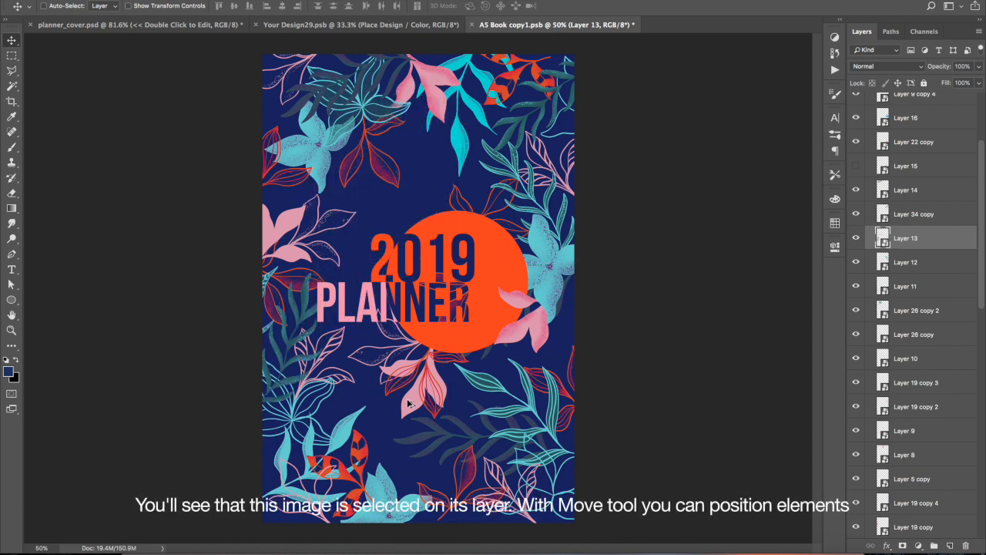
# Step: Select the pink flower below the orange circle together with its red outline and try moving both slightly downward
pyautogui.click(410, 403)
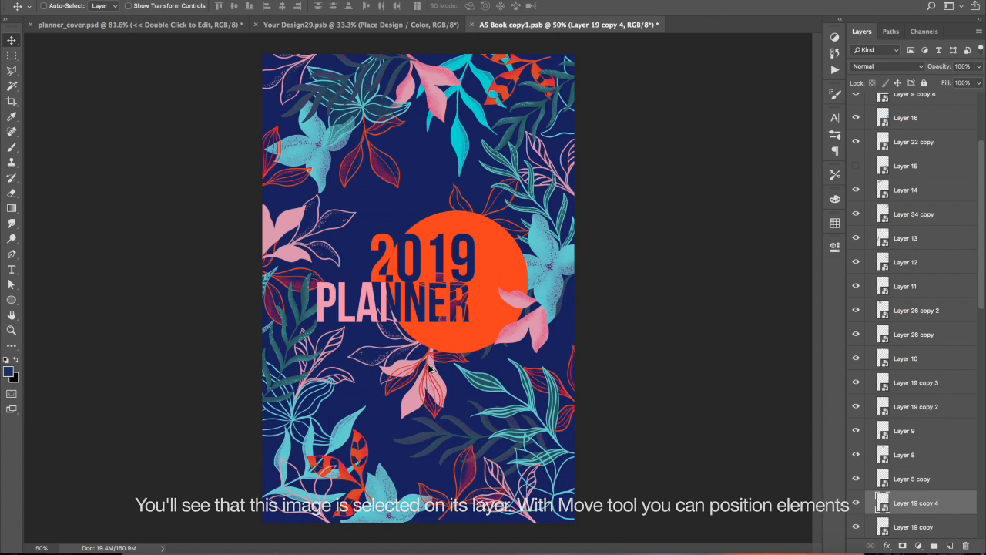
pyautogui.keyDown('ctrl'); pyautogui.keyDown('shift'); pyautogui.click(433, 372); pyautogui.keyUp('shift'); pyautogui.keyUp('ctrl')
pyautogui.moveTo(433, 373); pyautogui.dragTo(429, 404)
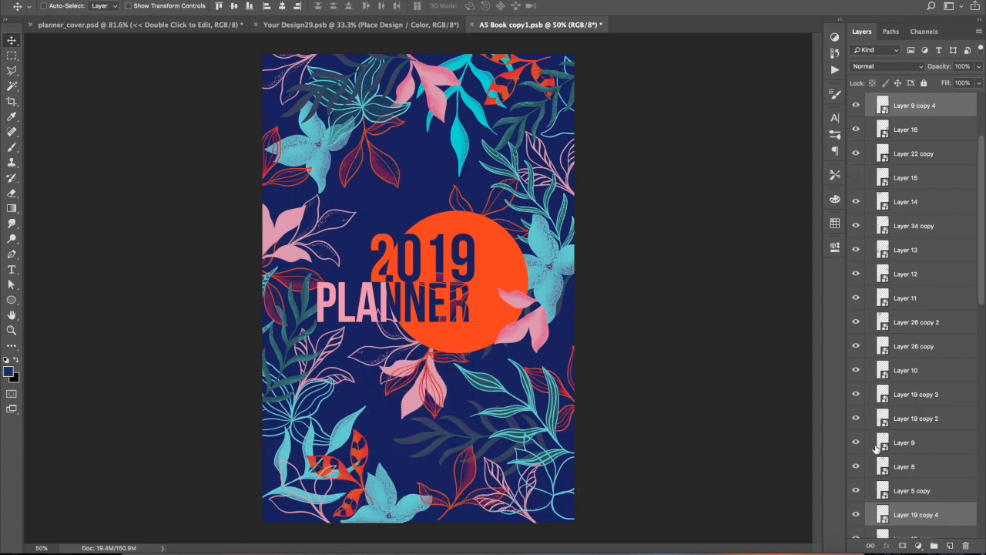
# Step: Show the unused Layer 1, try its line-drawn element higher up behind the 2019 title, and hide the layer again
pyautogui.scroll(-10, 896, 460)
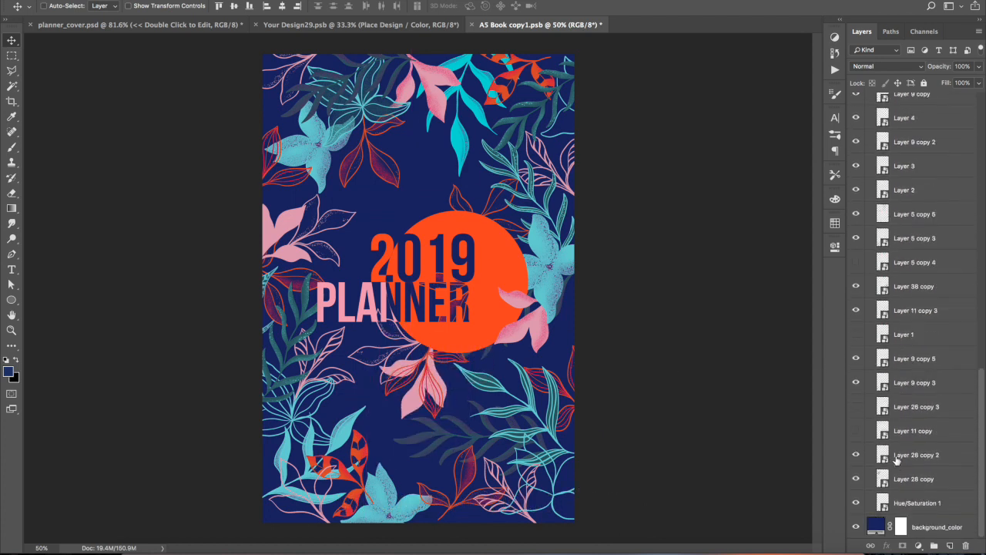
pyautogui.click(856, 334)
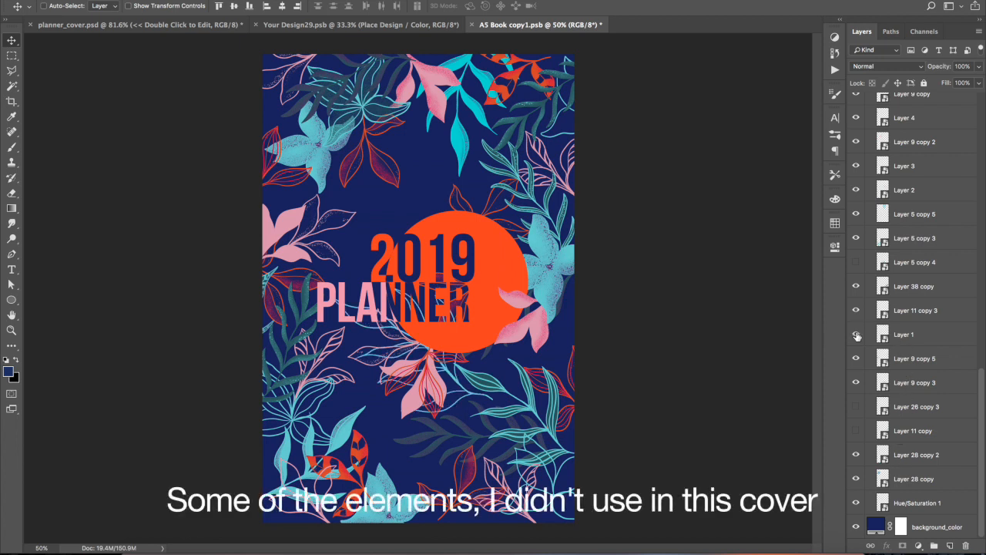
pyautogui.click(894, 336)
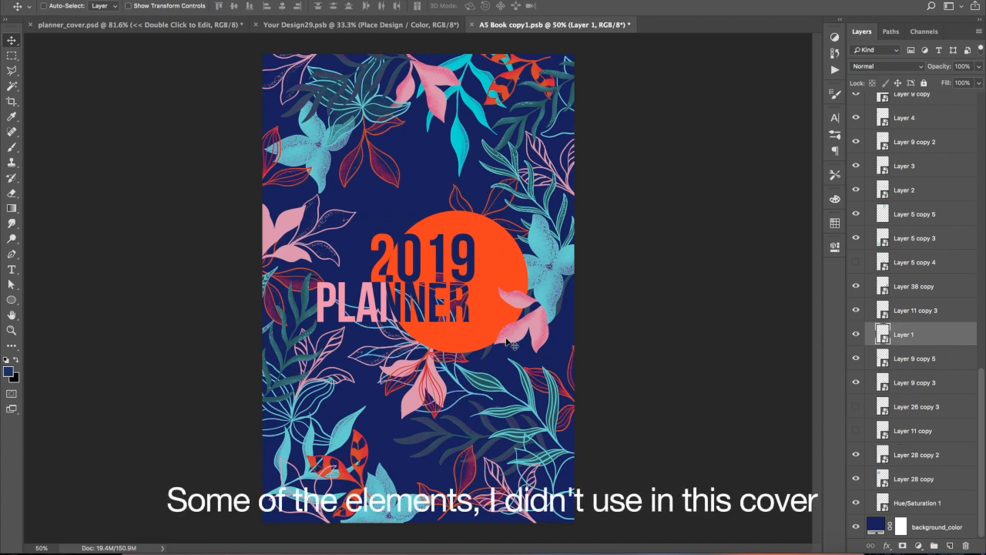
pyautogui.moveTo(486, 378); pyautogui.dragTo(475, 241)
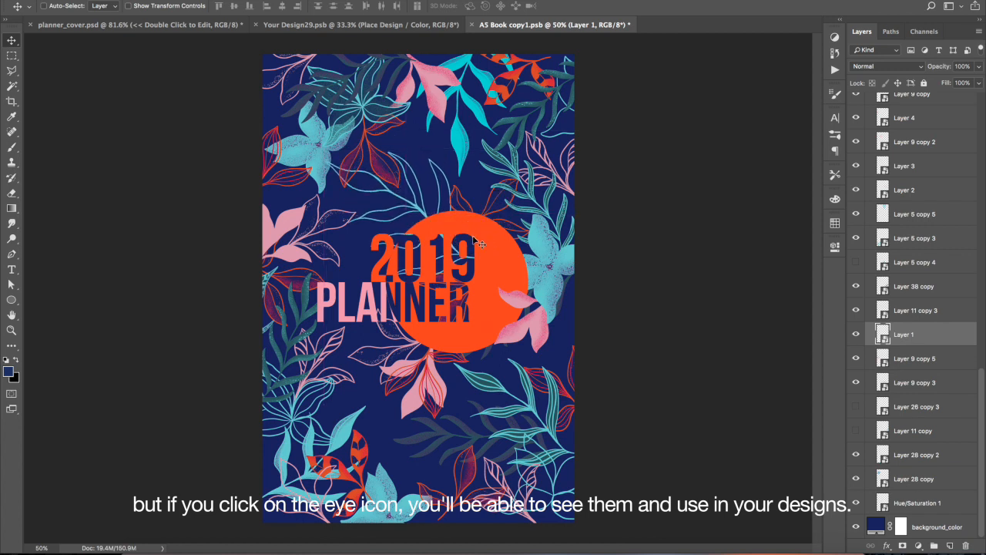
pyautogui.click(856, 335)
# Step: Show Layer 26 copy 3, try its outlined flower in the empty area above the orange circle, and hide the layer again
pyautogui.click(856, 406)
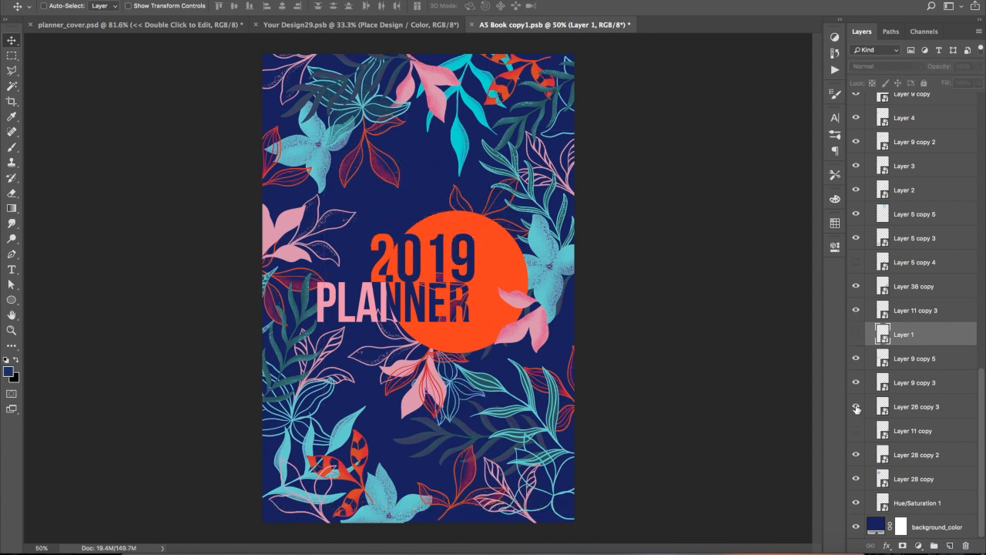
pyautogui.click(893, 409)
pyautogui.moveTo(497, 396); pyautogui.dragTo(469, 176)
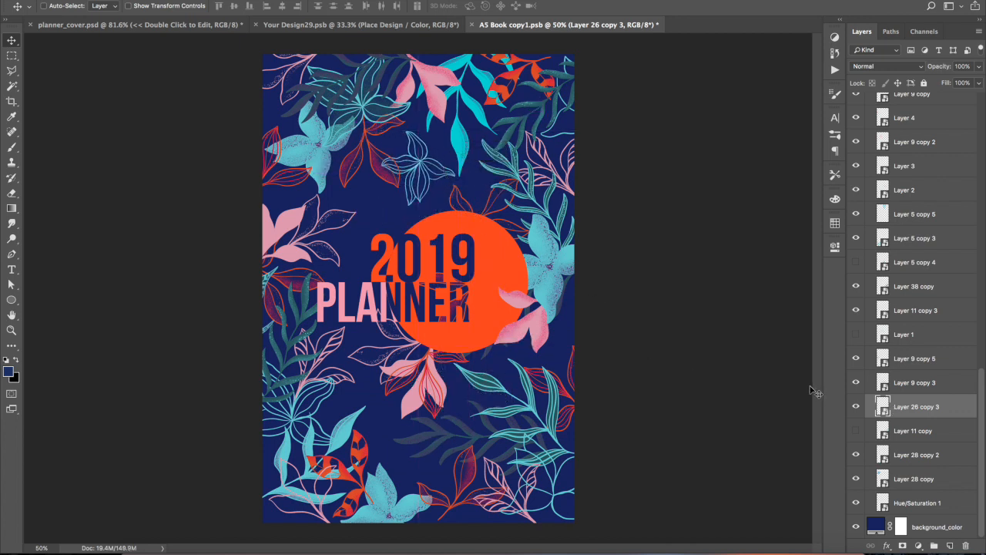
pyautogui.click(855, 408)
# Step: Show Layer 11 copy, try its striped-leaf branch above the title, hide it again, and toggle Layer 28 copy 2 off and on
pyautogui.click(856, 433)
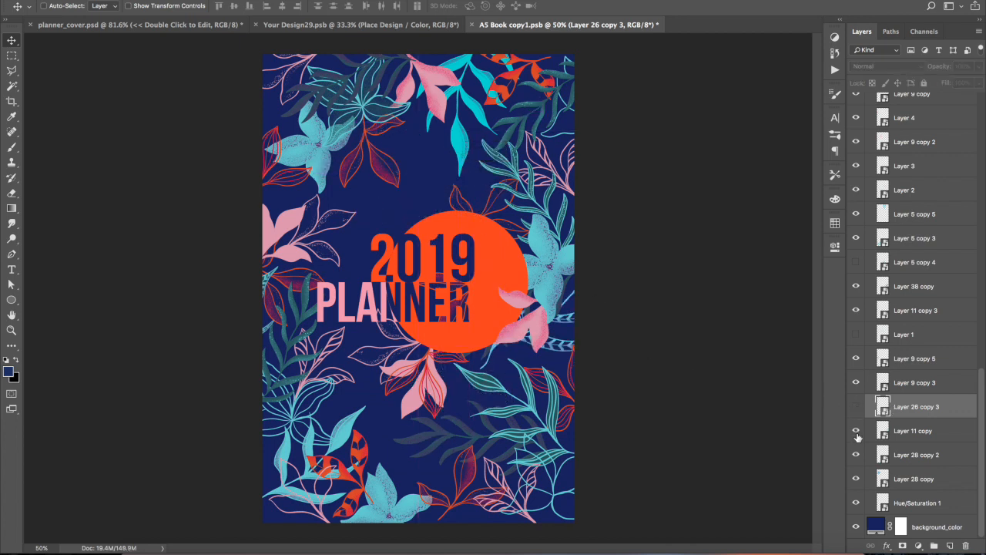
pyautogui.click(551, 349)
pyautogui.moveTo(552, 345); pyautogui.dragTo(408, 232)
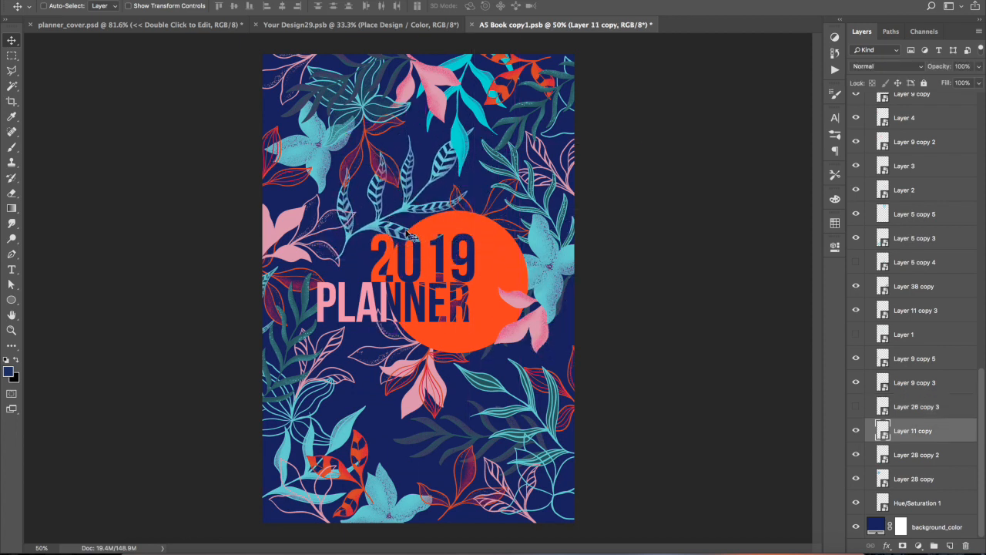
pyautogui.click(856, 432)
pyautogui.click(855, 455)
pyautogui.click(856, 455)
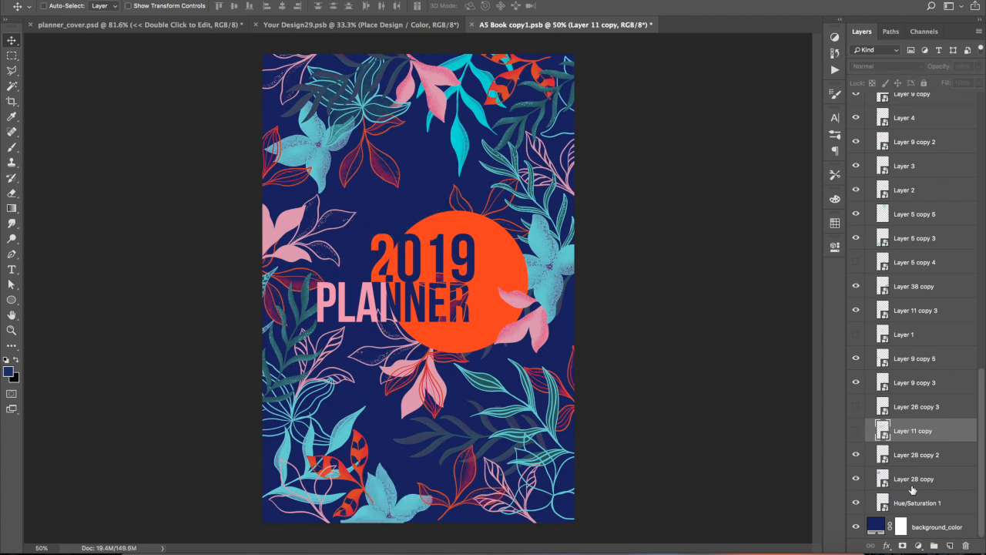
# Step: Collapse the elements group in the layer list
pyautogui.scroll(10, 887, 224)
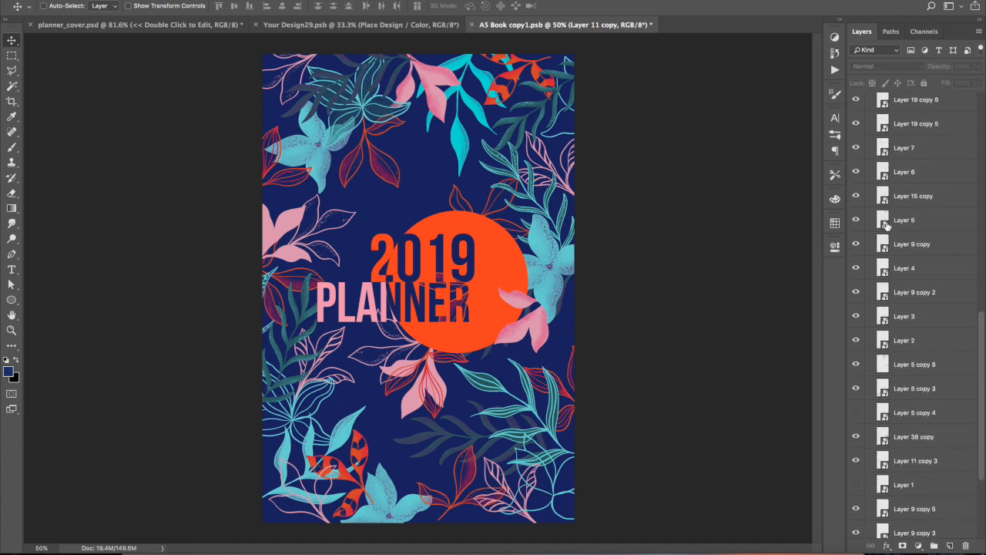
pyautogui.scroll(8, 887, 224)
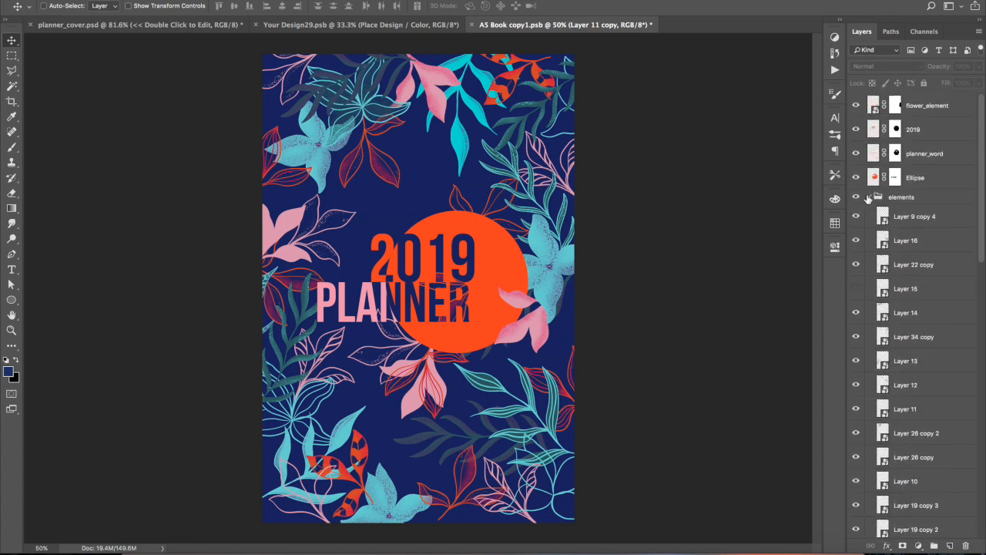
pyautogui.click(869, 198)
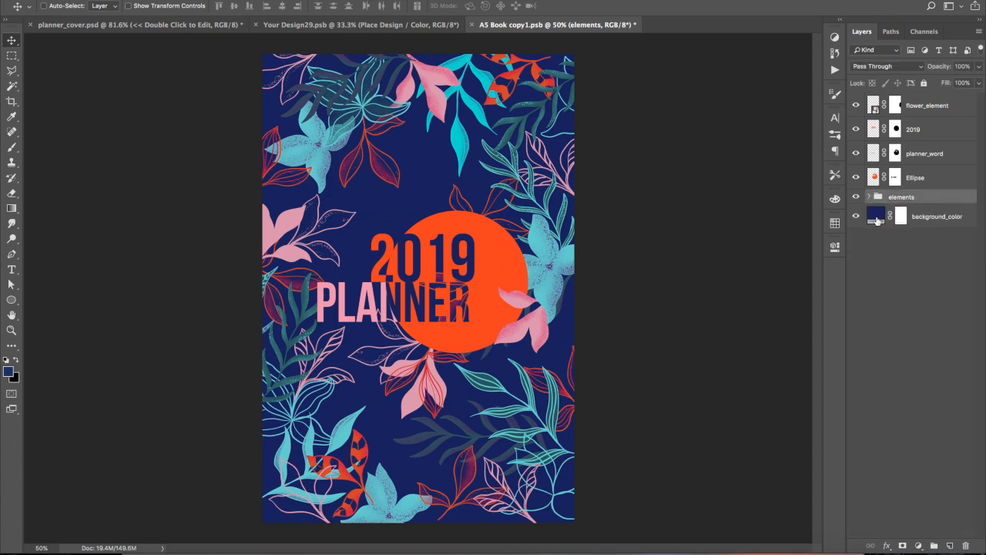
# Step: Try pink, turquoise, orange and title-pink colors sampled from the artwork as the background_color fill, then cancel the color change
pyautogui.click(876, 220)
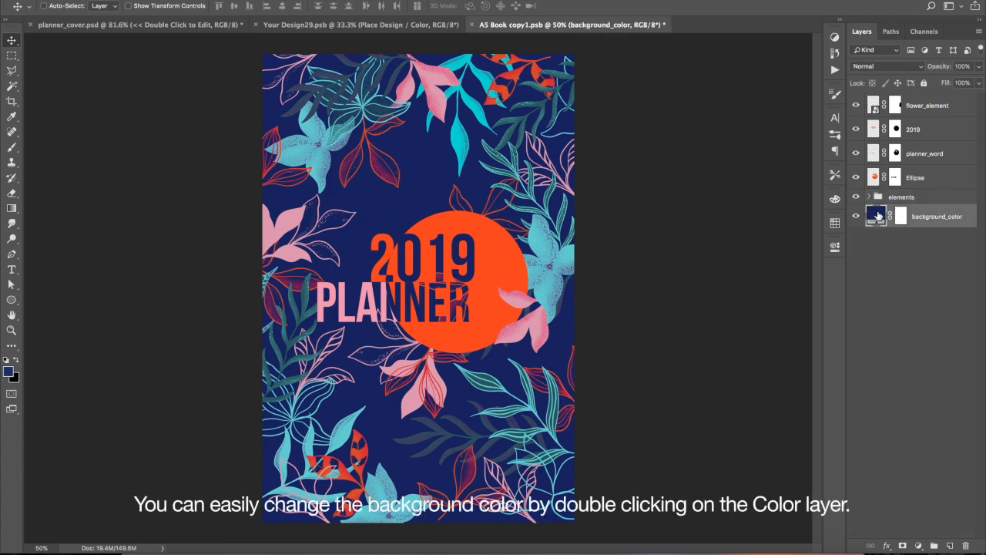
pyautogui.doubleClick(877, 216)
pyautogui.moveTo(670, 90); pyautogui.dragTo(736, 59)
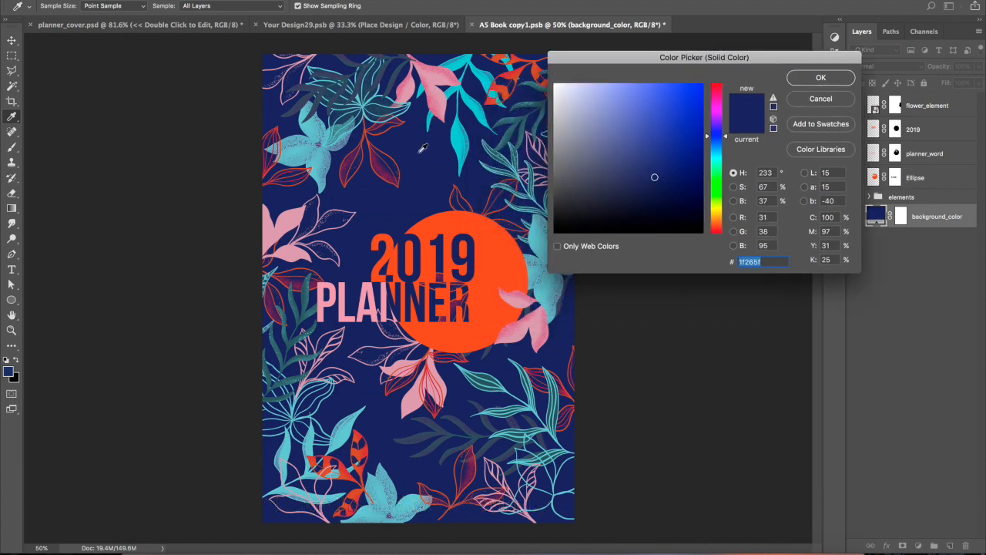
pyautogui.click(437, 83)
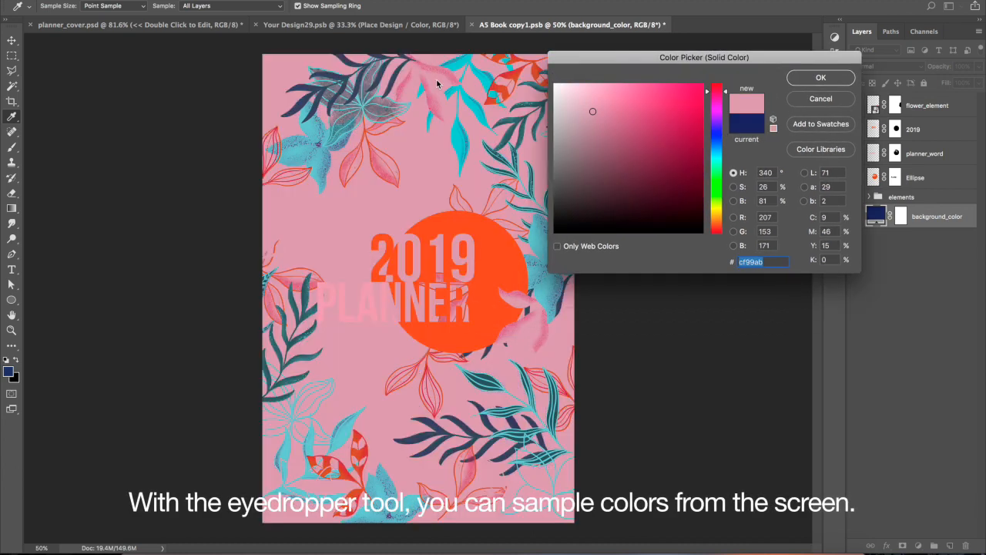
pyautogui.click(537, 242)
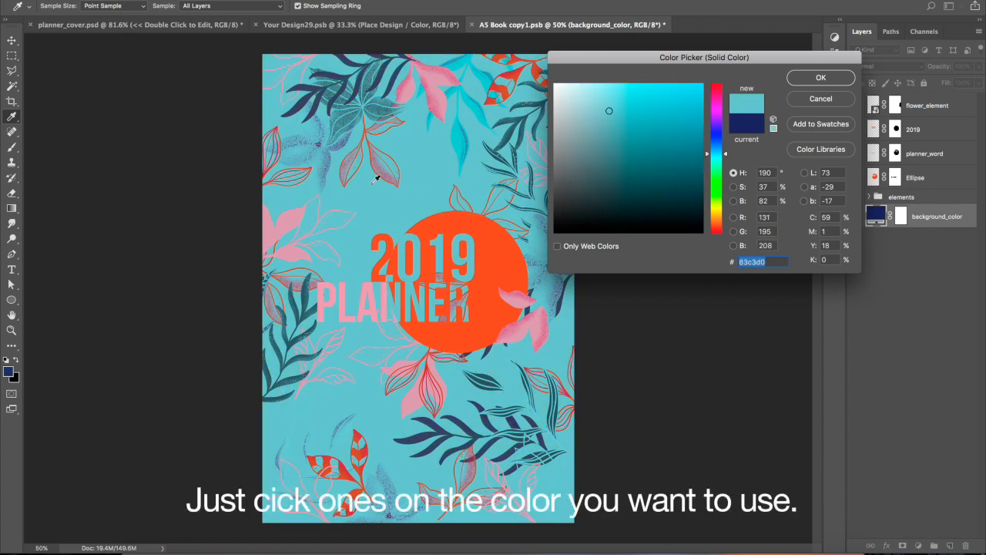
pyautogui.click(455, 334)
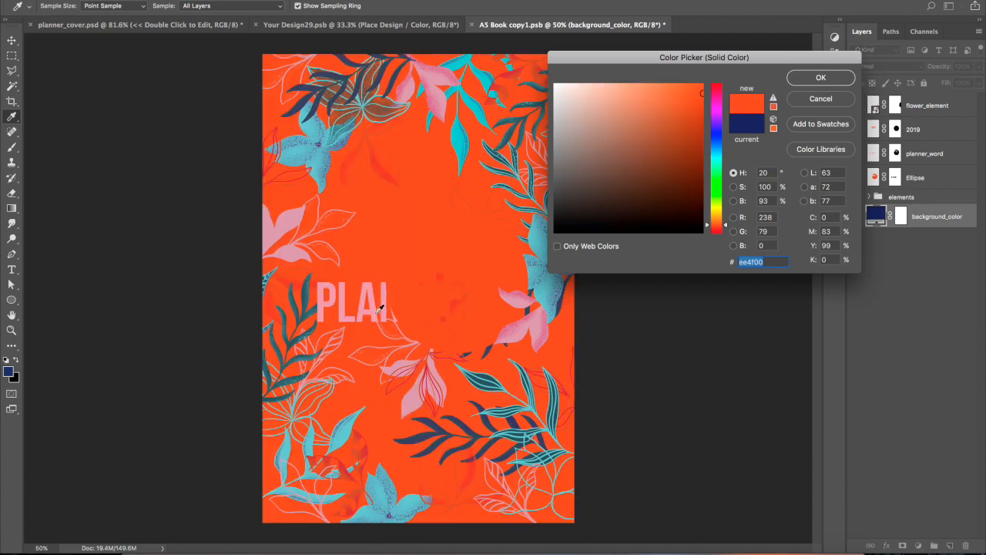
pyautogui.click(343, 309)
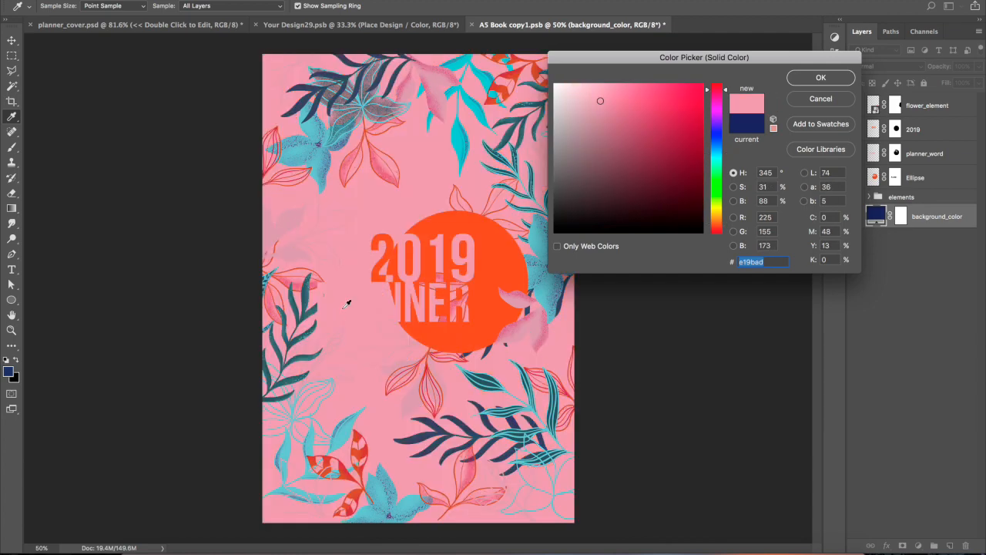
pyautogui.click(821, 98)
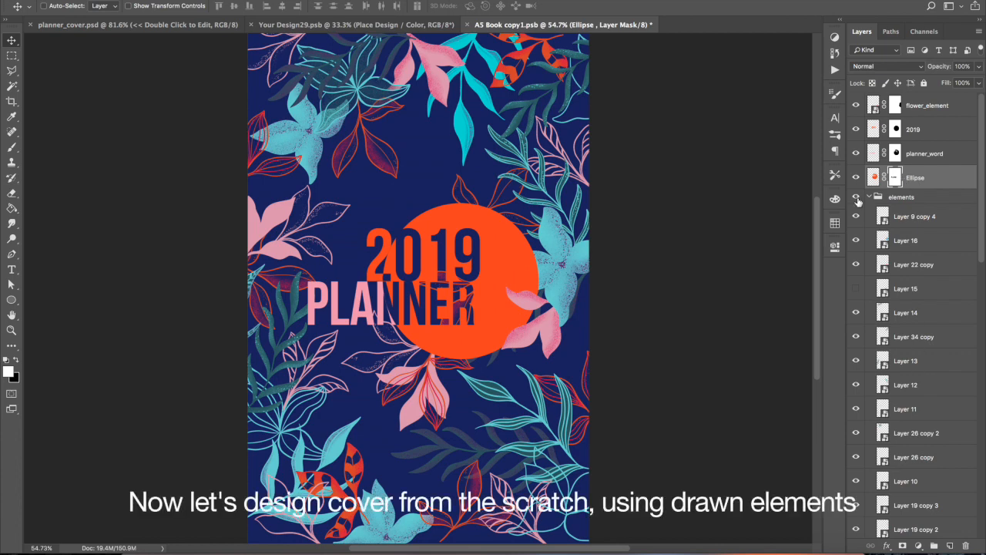
# Step: Hide the elements group and the flower_element layer, leaving only the title, circle and background on the cover
pyautogui.click(855, 198)
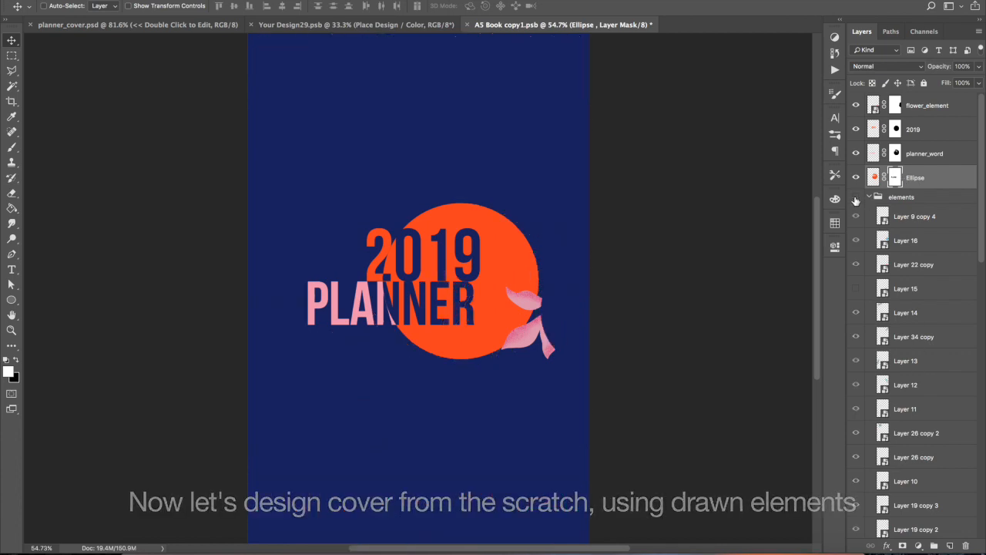
pyautogui.click(855, 106)
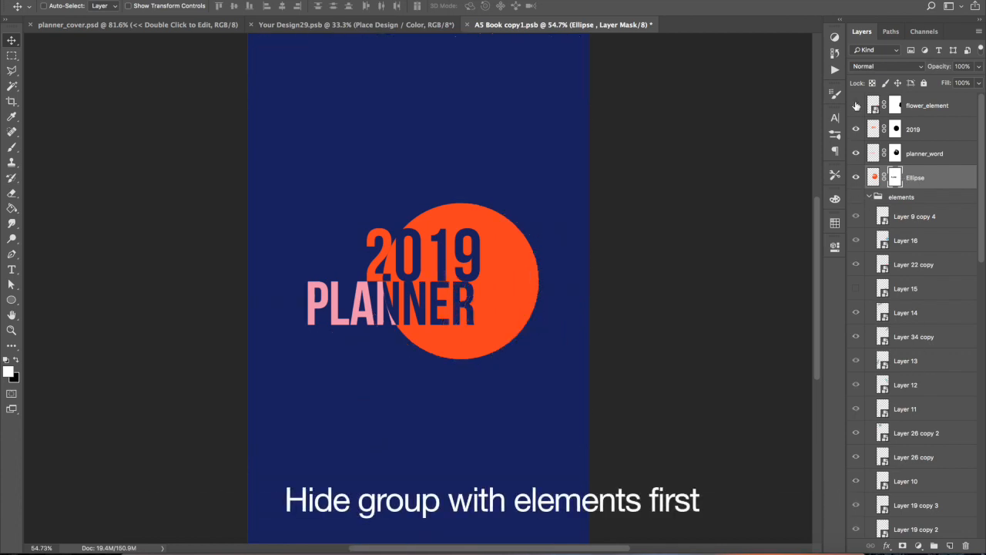
# Step: Move Layer 9 copy 4 above the elements group, then rotate its red outlined branch and place it at the cover's upper-left edge
pyautogui.click(914, 217)
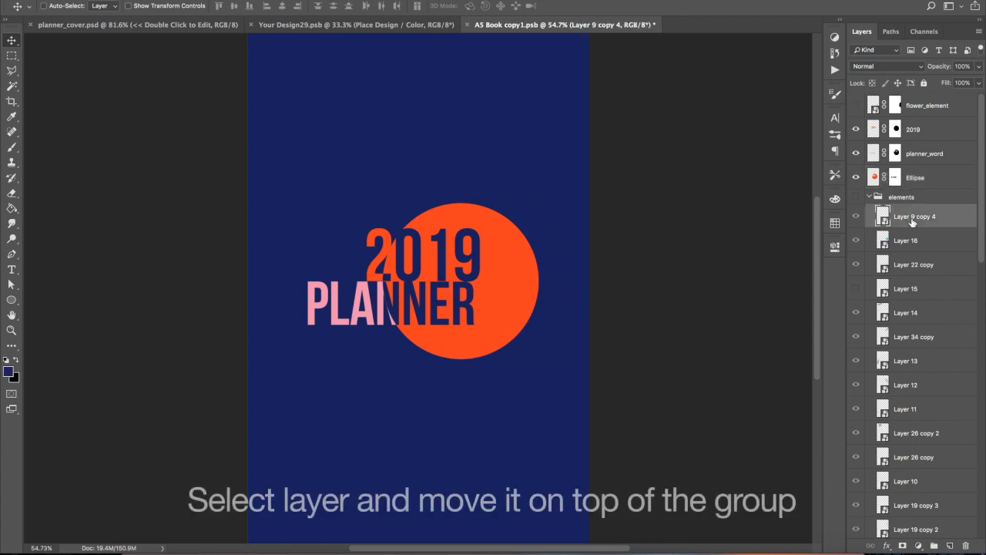
pyautogui.press('super+bracketright')
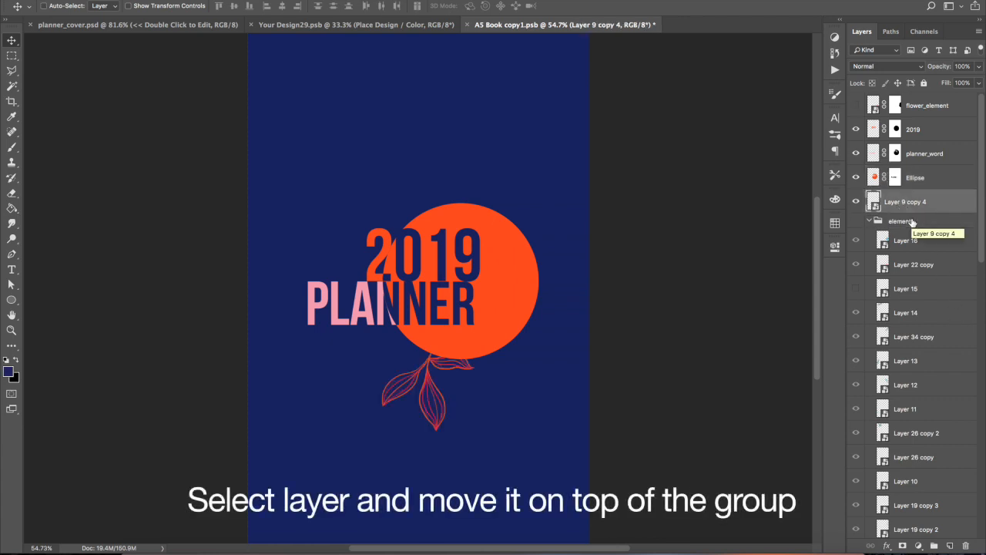
pyautogui.moveTo(441, 400); pyautogui.dragTo(298, 178)
pyautogui.press('super+t')
pyautogui.moveTo(546, 286); pyautogui.dragTo(436, 54)
pyautogui.moveTo(426, 128); pyautogui.dragTo(423, 124)
pyautogui.press('Return')
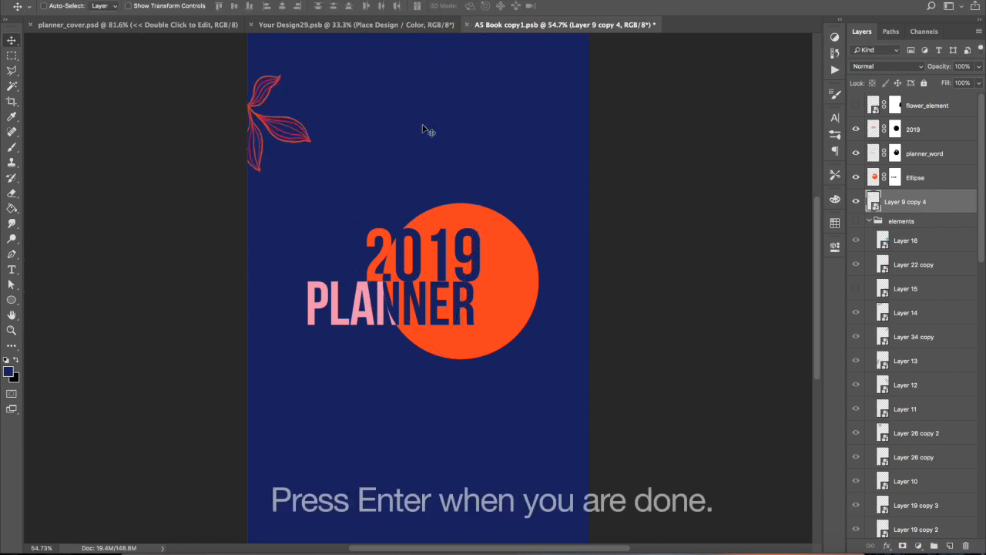
# Step: Duplicate the red outlined branch, rotate the copy and place it at the cover's lower-right edge
pyautogui.press('super+j')
pyautogui.moveTo(297, 139); pyautogui.dragTo(591, 450)
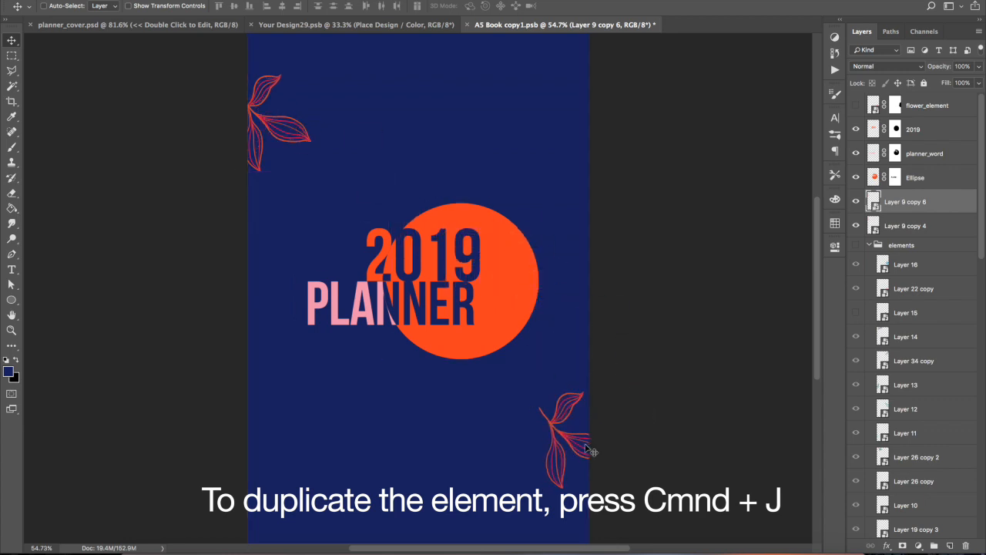
pyautogui.press('super+t')
pyautogui.moveTo(744, 223); pyautogui.dragTo(243, 354)
pyautogui.moveTo(524, 429); pyautogui.dragTo(589, 439)
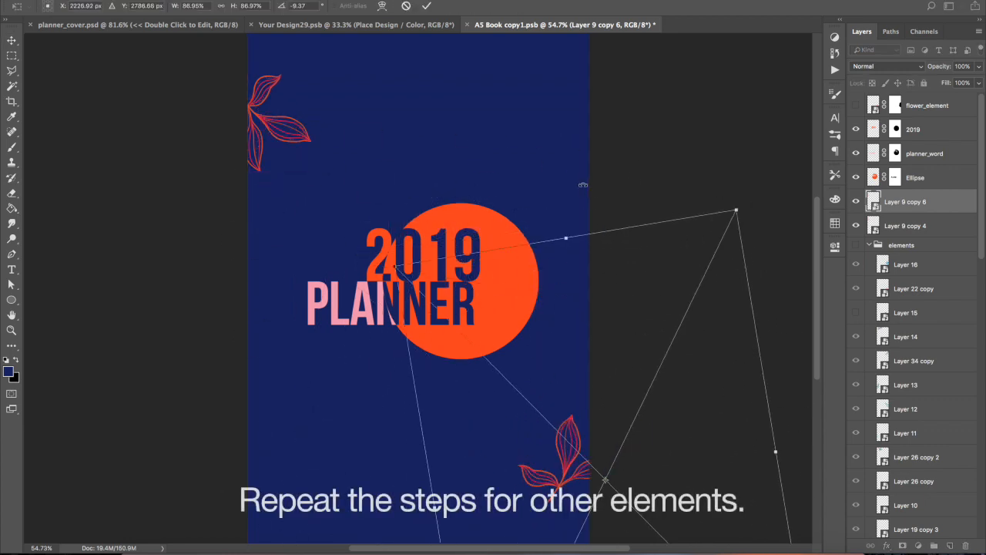
pyautogui.moveTo(583, 185); pyautogui.dragTo(464, 154)
pyautogui.press('super+minus')
pyautogui.moveTo(556, 459); pyautogui.dragTo(564, 452)
pyautogui.moveTo(683, 131); pyautogui.dragTo(553, 97)
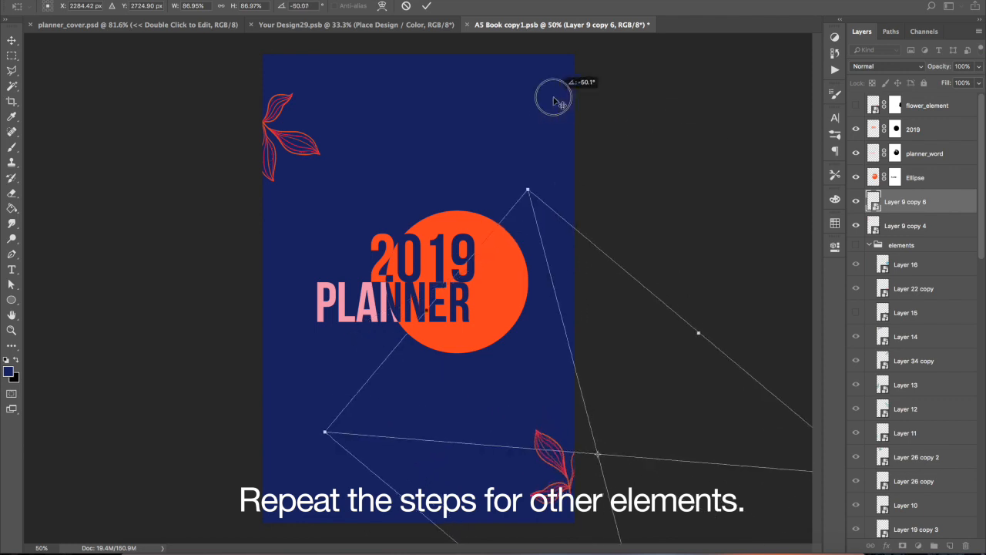
pyautogui.press('Return')
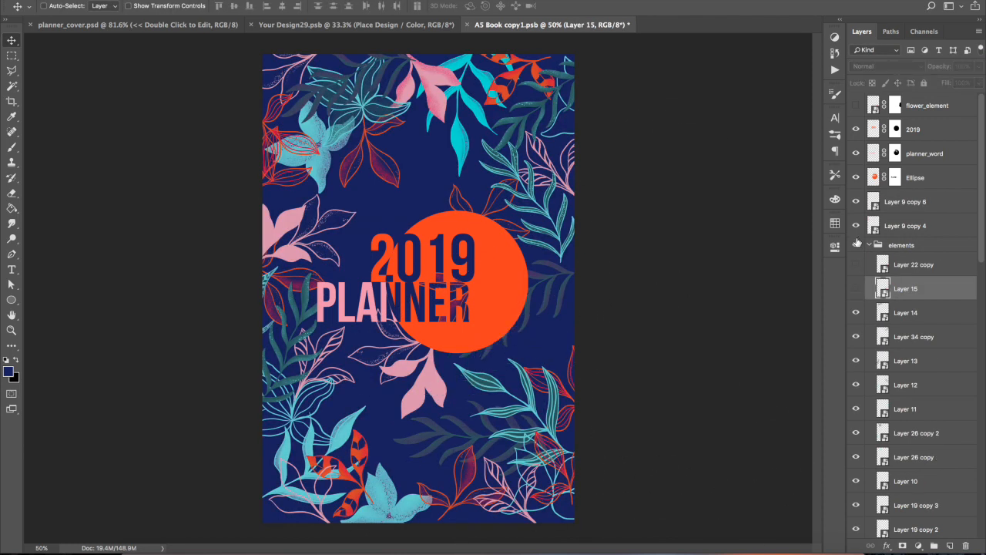
# Step: Move Layer 22 copy above the elements group, then rotate its pink branch and place it over the red outlined branch at the upper left
pyautogui.click(856, 244)
pyautogui.click(904, 266)
pyautogui.moveTo(904, 266); pyautogui.dragTo(901, 238)
pyautogui.click(856, 250)
pyautogui.moveTo(542, 328); pyautogui.dragTo(347, 248)
pyautogui.press('super+t')
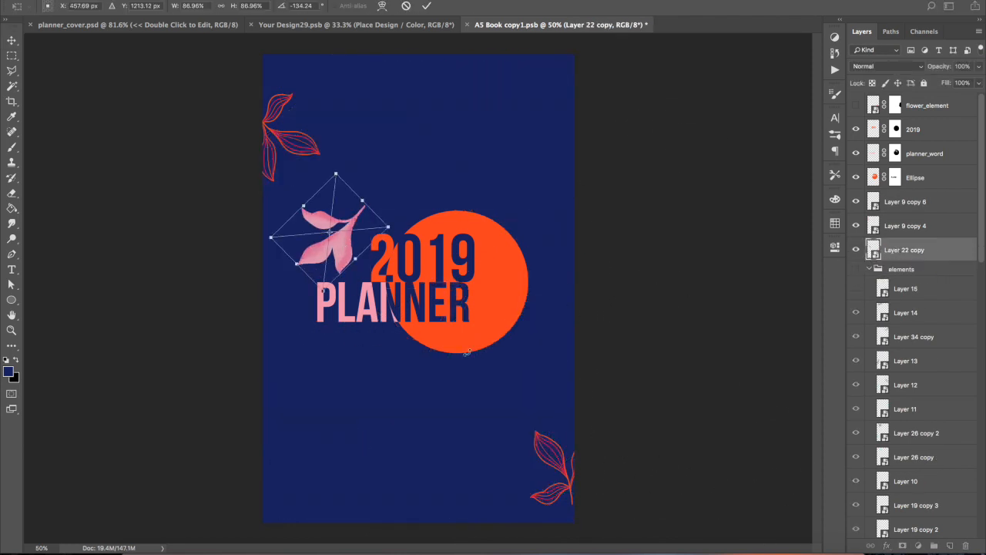
pyautogui.moveTo(467, 352); pyautogui.dragTo(338, 105)
pyautogui.moveTo(353, 237); pyautogui.dragTo(309, 123)
pyautogui.moveTo(378, 154); pyautogui.dragTo(295, 278)
pyautogui.press('Return')
# Step: Duplicate the pink branch, rotate the copy and place it against the circle's lower-left side under PLANNER
pyautogui.press('super+j')
pyautogui.press('super+t')
pyautogui.moveTo(450, 425); pyautogui.dragTo(362, 353)
pyautogui.moveTo(412, 388); pyautogui.dragTo(424, 365)
pyautogui.moveTo(359, 340); pyautogui.dragTo(413, 332)
pyautogui.moveTo(449, 378)
pyautogui.mouseDown()
pyautogui.moveTo(460, 356)
pyautogui.moveTo(447, 371)
pyautogui.mouseUp()
pyautogui.moveTo(405, 337); pyautogui.dragTo(411, 351)
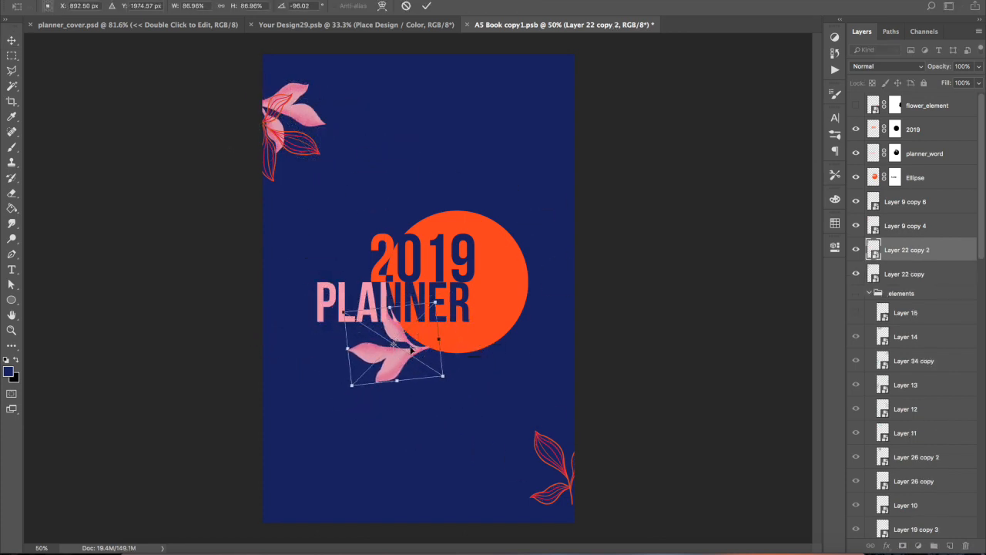
pyautogui.press('Return')
# Step: Duplicate the pink branch again, rotate it and place it against the circle's lower-right side
pyautogui.press('super+j')
pyautogui.press('super+t')
pyautogui.moveTo(389, 420); pyautogui.dragTo(456, 400)
pyautogui.moveTo(415, 344); pyautogui.dragTo(516, 331)
pyautogui.moveTo(540, 420); pyautogui.dragTo(464, 441)
pyautogui.moveTo(508, 358); pyautogui.dragTo(493, 381)
pyautogui.moveTo(520, 391); pyautogui.dragTo(483, 318)
pyautogui.moveTo(510, 368); pyautogui.dragTo(532, 374)
pyautogui.press('Return')
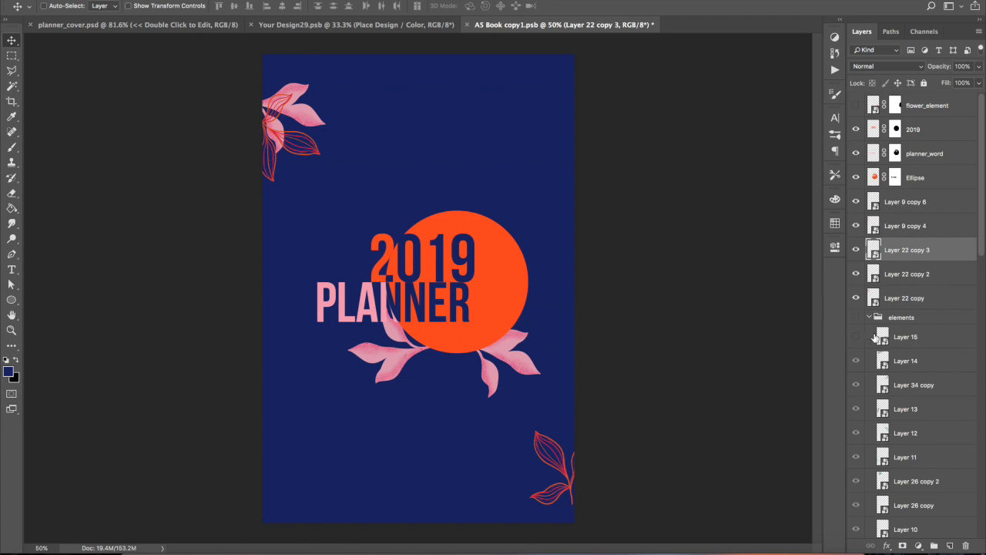
# Step: Move Layer 15 above the elements group and place its green leafy branch in the cover's lower-left area
pyautogui.click(910, 339)
pyautogui.moveTo(939, 339); pyautogui.dragTo(937, 313)
pyautogui.click(855, 323)
pyautogui.moveTo(447, 390); pyautogui.dragTo(318, 471)
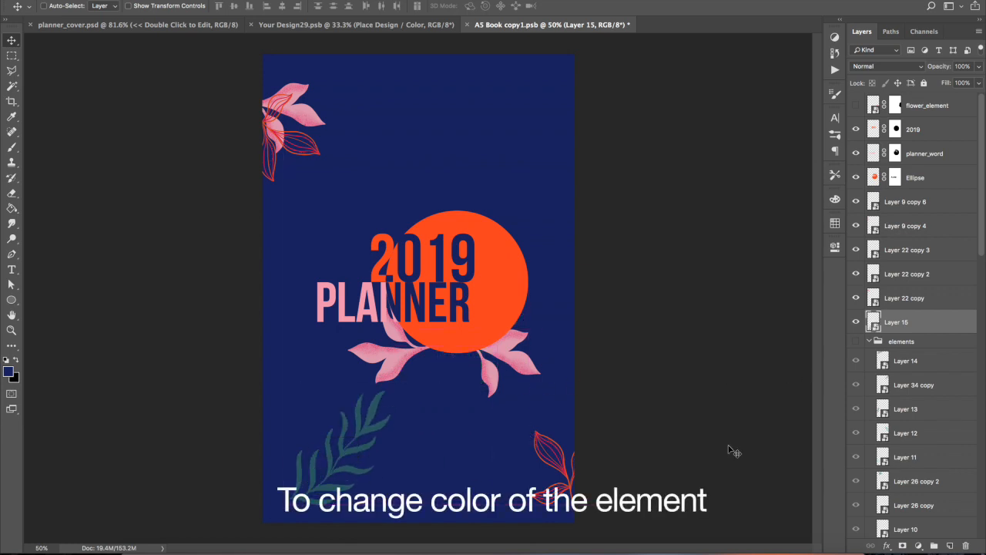
# Step: Apply a Color Overlay to Layer 15, trying pink from the branches before setting the circle's orange, ee4f00
pyautogui.doubleClick(967, 325)
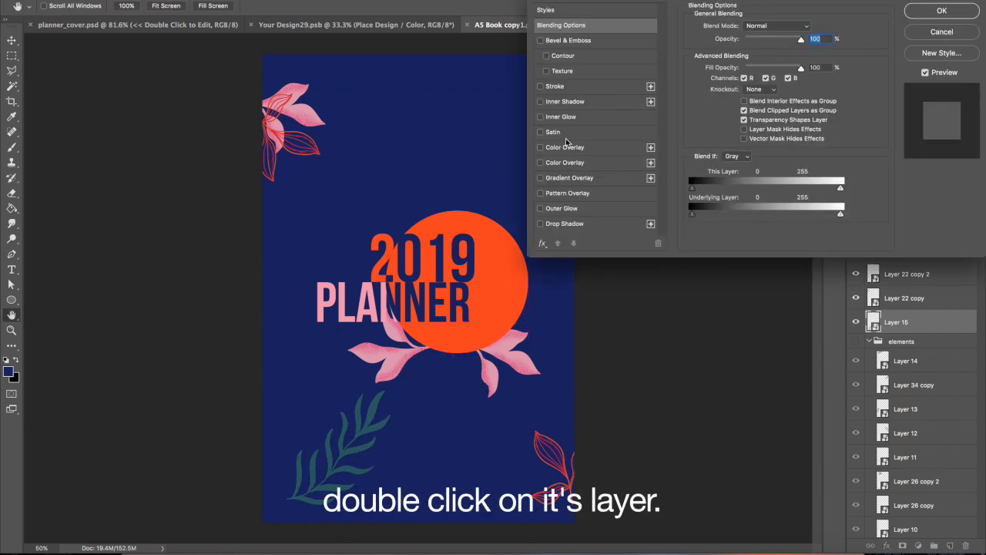
pyautogui.click(587, 148)
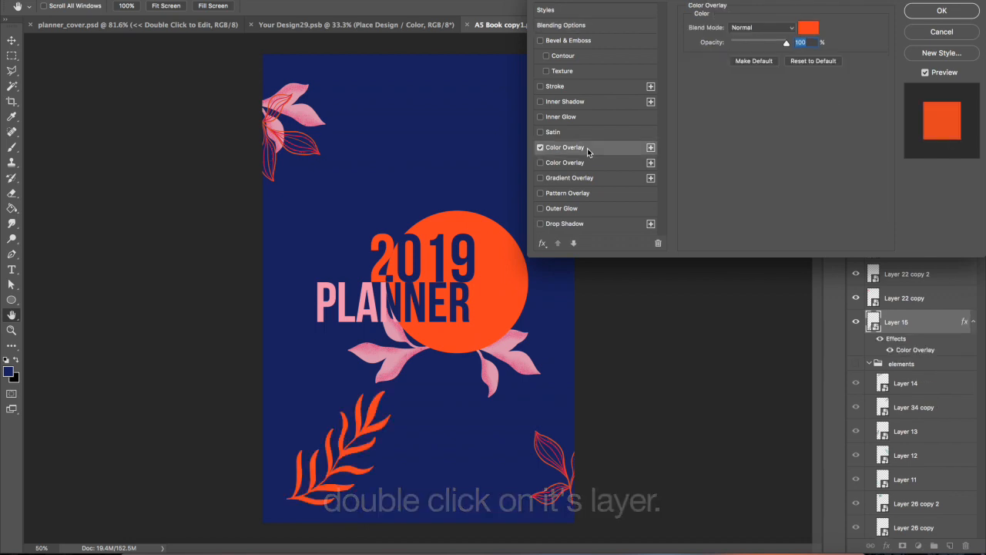
pyautogui.click(817, 30)
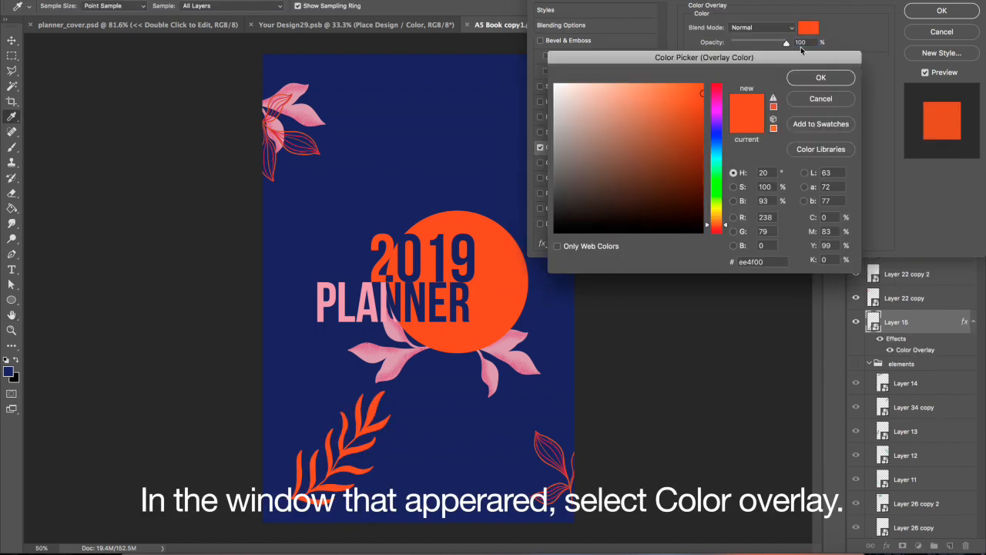
pyautogui.click(507, 344)
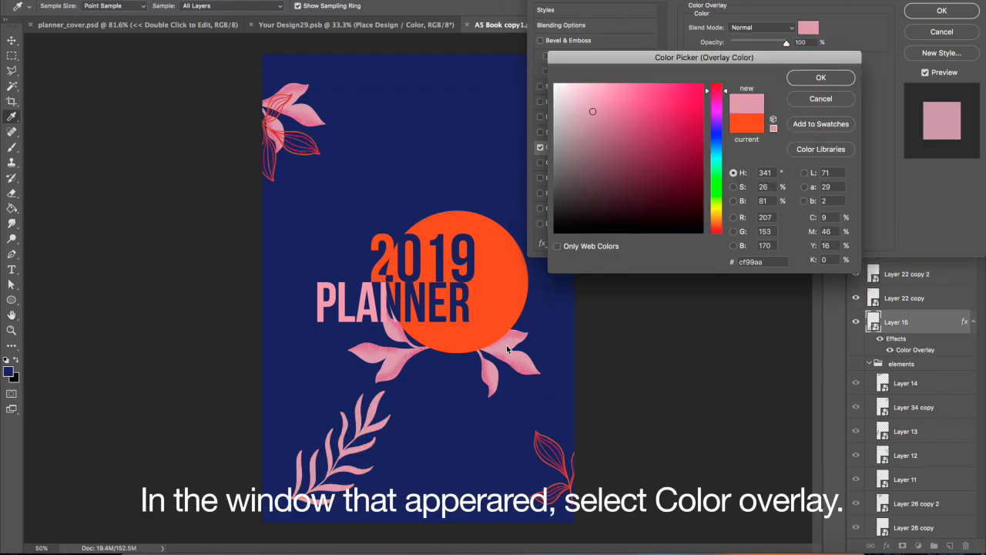
pyautogui.click(506, 301)
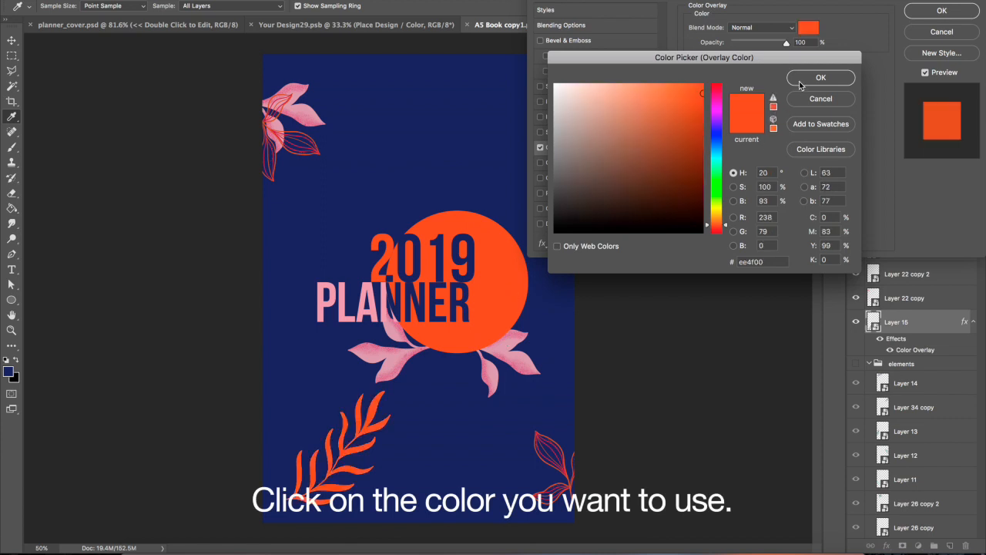
pyautogui.click(799, 80)
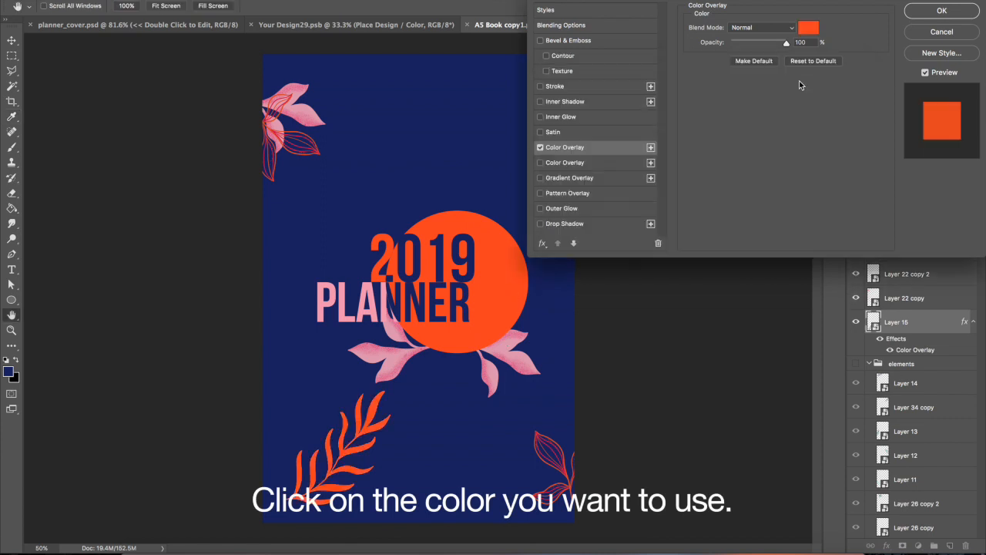
pyautogui.click(935, 15)
# Step: Rotate the orange Layer 15 branch and position it upright along the right side of the circle
pyautogui.hotkey('ctrl', 't')
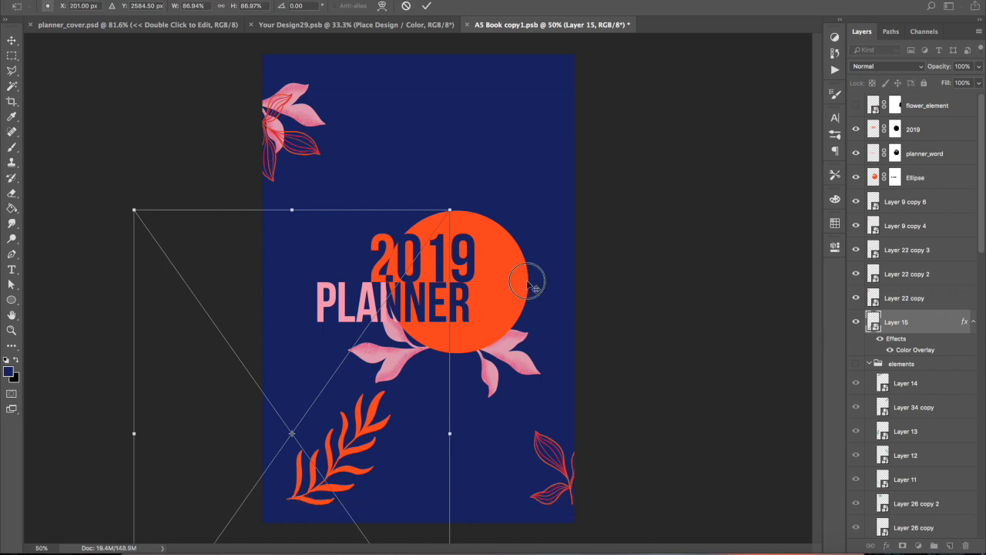
pyautogui.moveTo(532, 285); pyautogui.dragTo(375, 531)
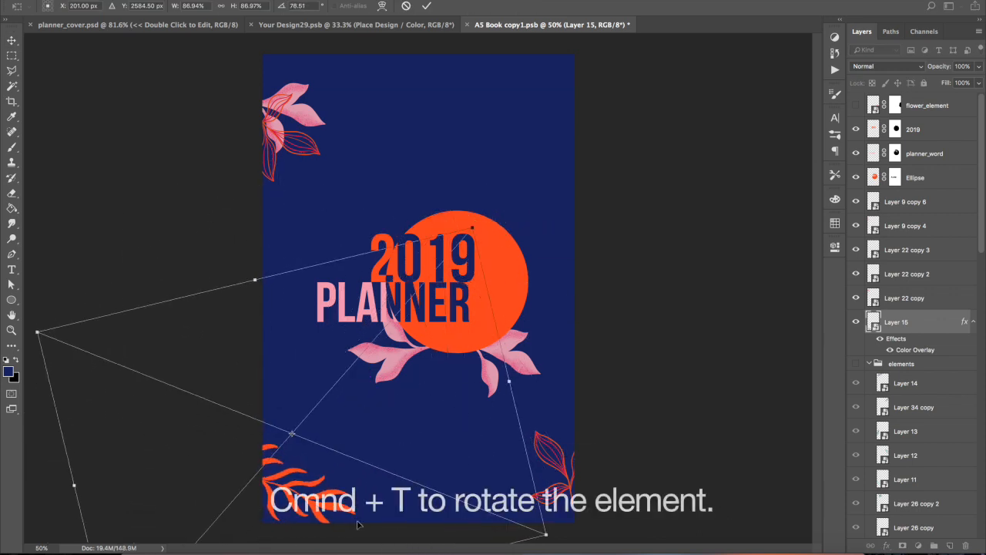
pyautogui.moveTo(347, 500); pyautogui.dragTo(349, 449)
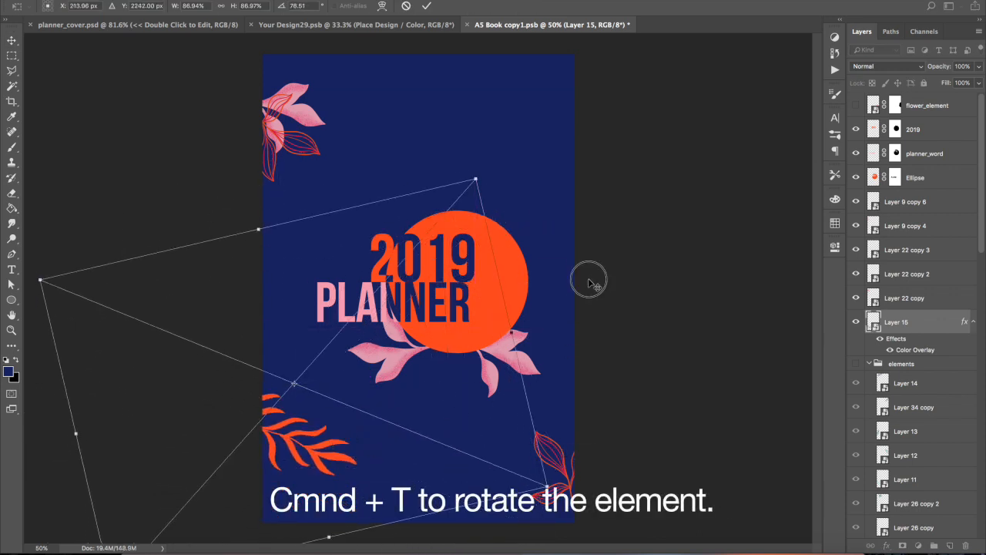
pyautogui.moveTo(589, 267); pyautogui.dragTo(529, 455)
pyautogui.moveTo(413, 418); pyautogui.dragTo(443, 456)
pyautogui.moveTo(633, 399); pyautogui.dragTo(158, 277)
pyautogui.moveTo(421, 413); pyautogui.dragTo(575, 239)
pyautogui.moveTo(670, 210); pyautogui.dragTo(651, 128)
pyautogui.moveTo(603, 249); pyautogui.dragTo(593, 301)
pyautogui.moveTo(653, 257); pyautogui.dragTo(635, 334)
pyautogui.moveTo(558, 311); pyautogui.dragTo(504, 244)
pyautogui.press('Return')
# Step: Duplicate the orange branch, flip and rotate the copy, and place it in the cover's upper-left corner behind the pink branch
pyautogui.press('super+j')
pyautogui.press('super+t')
pyautogui.rightClick(491, 268)
pyautogui.click(555, 406)
pyautogui.moveTo(593, 309); pyautogui.dragTo(464, 176)
pyautogui.moveTo(437, 160); pyautogui.dragTo(483, 177)
pyautogui.moveTo(645, 433); pyautogui.dragTo(473, 423)
pyautogui.moveTo(469, 358); pyautogui.dragTo(281, 201)
pyautogui.moveTo(541, 298); pyautogui.dragTo(409, 141)
pyautogui.press('Return')
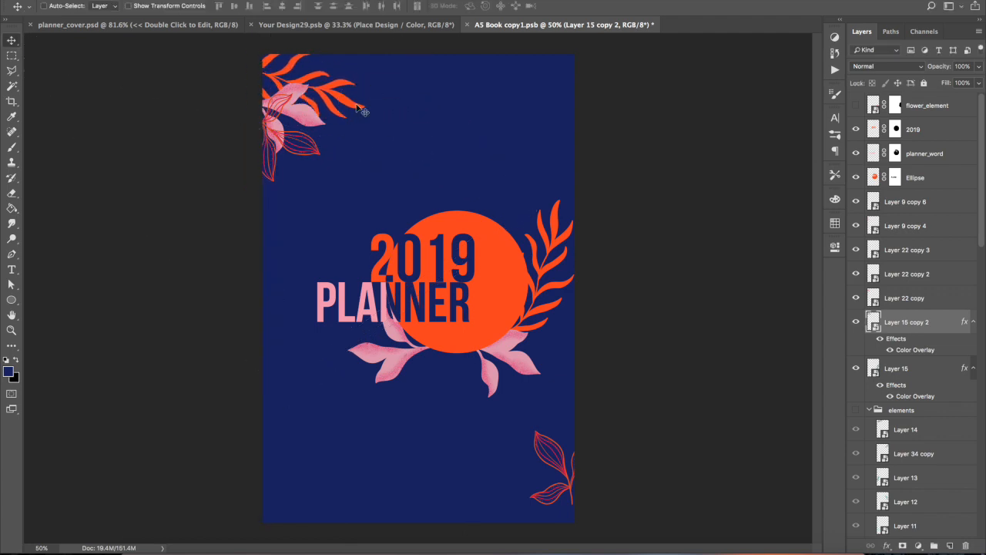
# Step: Try another rotated copy of the orange branch toward the lower right of the cover, then delete it
pyautogui.press('super+j')
pyautogui.press('super+t')
pyautogui.moveTo(462, 416); pyautogui.dragTo(555, 61)
pyautogui.moveTo(396, 59); pyautogui.dragTo(545, 470)
pyautogui.moveTo(740, 392); pyautogui.dragTo(397, 293)
pyautogui.moveTo(462, 434); pyautogui.dragTo(621, 358)
pyautogui.press('Return')
pyautogui.press('Delete')
# Step: Delete Layer 14, then move Layer 34 copy and Layer 13 out of the elements group and hide both
pyautogui.click(936, 432)
pyautogui.moveTo(935, 432); pyautogui.dragTo(925, 403)
pyautogui.press('Delete')
pyautogui.click(856, 415)
pyautogui.moveTo(921, 454); pyautogui.dragTo(938, 421)
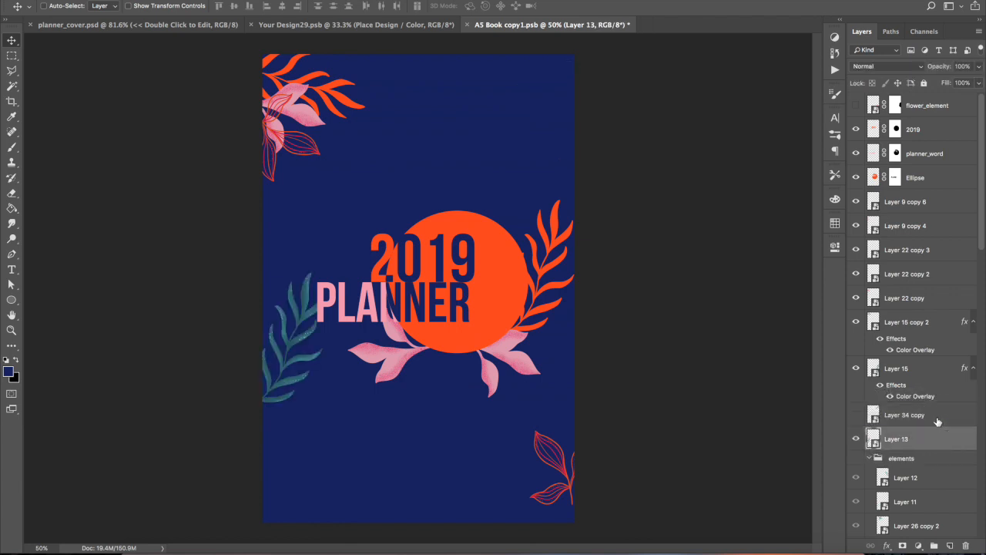
pyautogui.click(856, 439)
# Step: Move Layer 12 out of the elements group, try its turquoise branch in another spot above the circle, and hide it
pyautogui.moveTo(909, 477); pyautogui.dragTo(924, 461)
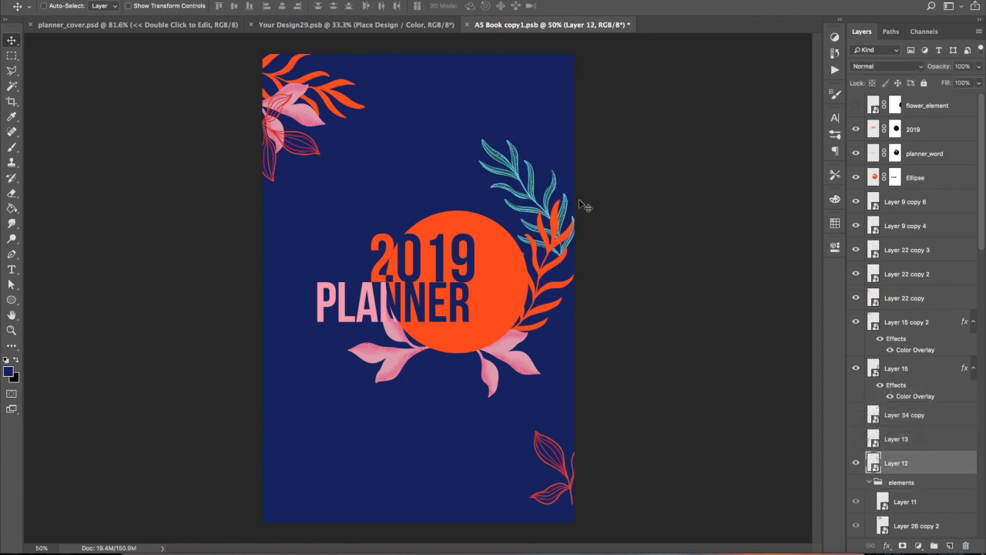
pyautogui.moveTo(586, 205); pyautogui.dragTo(461, 127)
pyautogui.scroll(-5, 907, 462)
pyautogui.click(855, 281)
# Step: Move Layer 11 above the elements group, place its outlined flower at the lower right, and recolor it with a pink Color Overlay
pyautogui.moveTo(909, 320); pyautogui.dragTo(921, 294)
pyautogui.moveTo(328, 420); pyautogui.dragTo(558, 507)
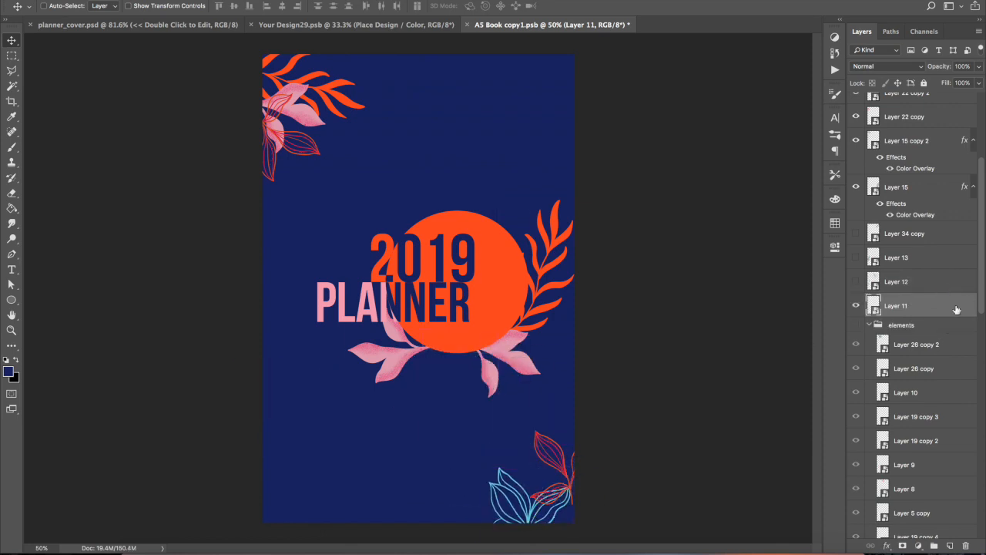
pyautogui.doubleClick(956, 309)
pyautogui.click(589, 147)
pyautogui.click(808, 27)
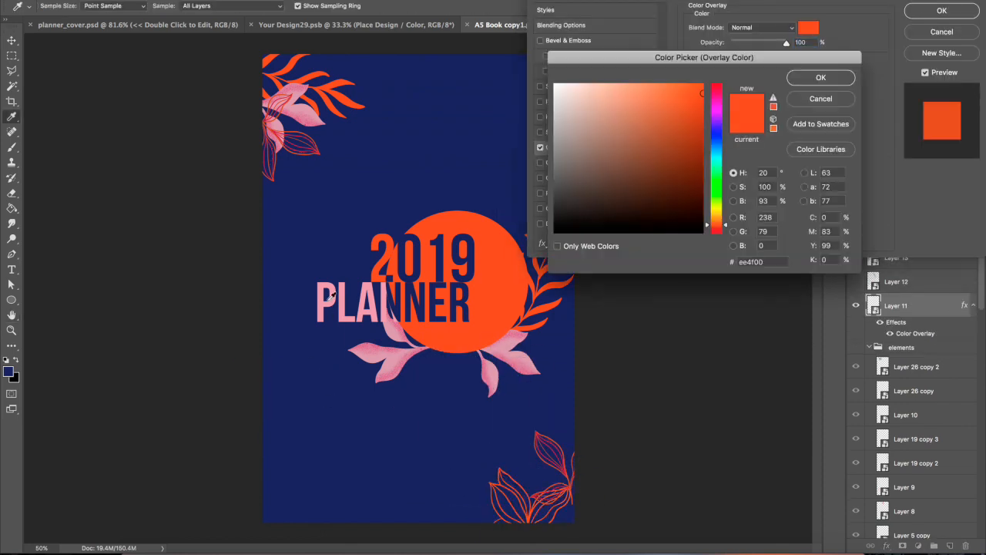
pyautogui.click(599, 99)
pyautogui.click(817, 78)
pyautogui.press('Return')
# Step: Rotate and duplicate the pink outlined flower, placing one at the lower-left edge and the other in the upper-right corner
pyautogui.hotkey('ctrl', 't')
pyautogui.moveTo(444, 228); pyautogui.dragTo(390, 179)
pyautogui.moveTo(439, 351); pyautogui.dragTo(251, 362)
pyautogui.moveTo(643, 316); pyautogui.dragTo(657, 527)
pyautogui.press('Return')
pyautogui.press('super+j')
pyautogui.moveTo(739, 116); pyautogui.dragTo(732, 123)
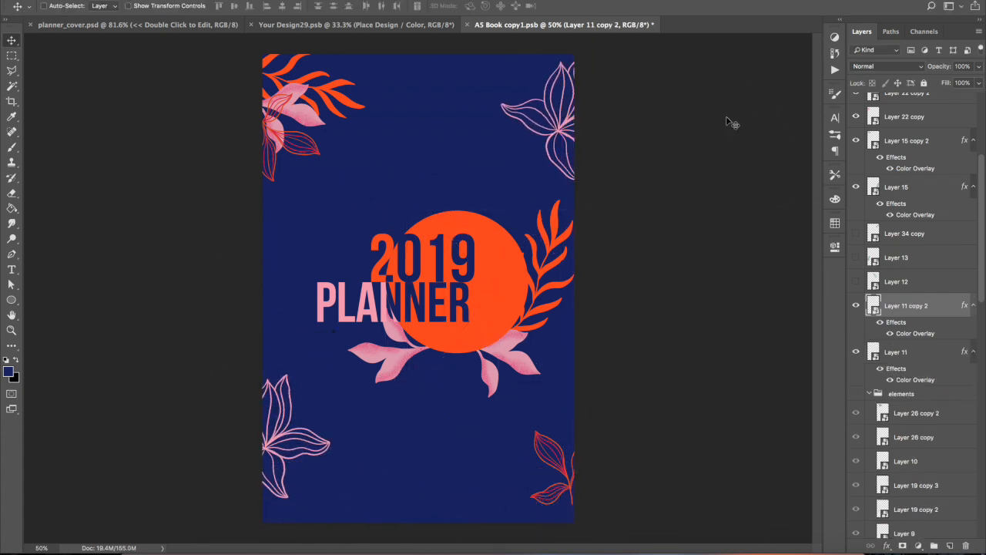
# Step: Move the orange Layer 15 branch to the lower-right corner with a new rotation, and nudge the left pink branch toward the circle's bottom
pyautogui.moveTo(555, 243); pyautogui.dragTo(487, 501)
pyautogui.press('super+t')
pyautogui.moveTo(604, 435); pyautogui.dragTo(616, 548)
pyautogui.moveTo(553, 528); pyautogui.dragTo(620, 497)
pyautogui.moveTo(669, 486); pyautogui.dragTo(420, 302)
pyautogui.moveTo(497, 448); pyautogui.dragTo(539, 525)
pyautogui.doubleClick(530, 488)
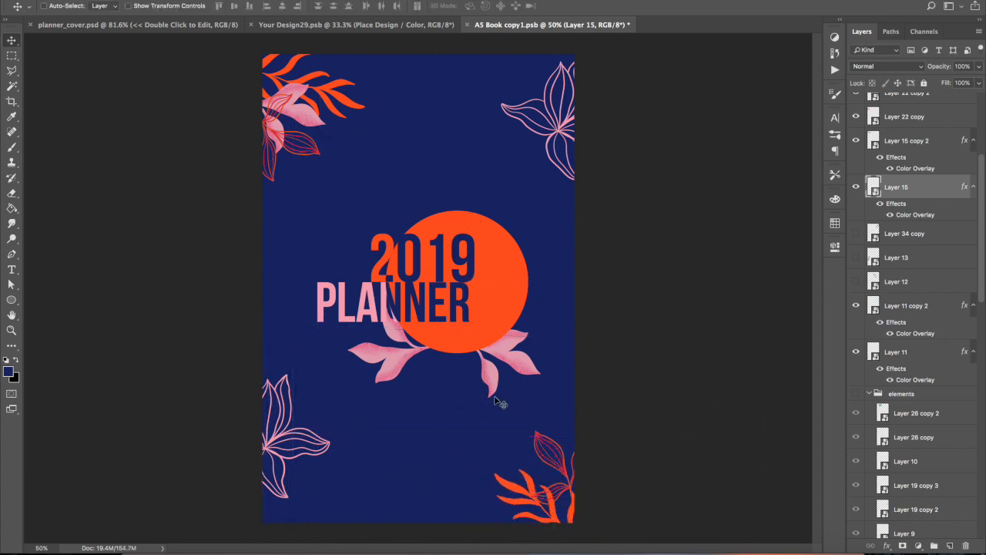
pyautogui.moveTo(392, 363); pyautogui.dragTo(406, 371)
# Step: Delete Layer 26 copy and Layer 5 copy from the elements group
pyautogui.scroll(-3, 914, 413)
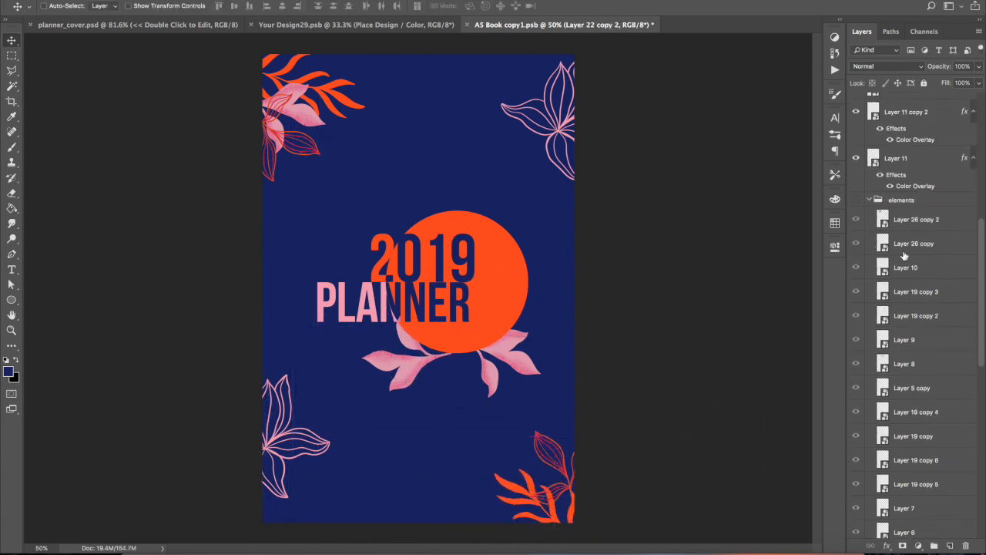
pyautogui.moveTo(926, 190); pyautogui.dragTo(926, 191)
pyautogui.press('Delete')
pyautogui.doubleClick(950, 292)
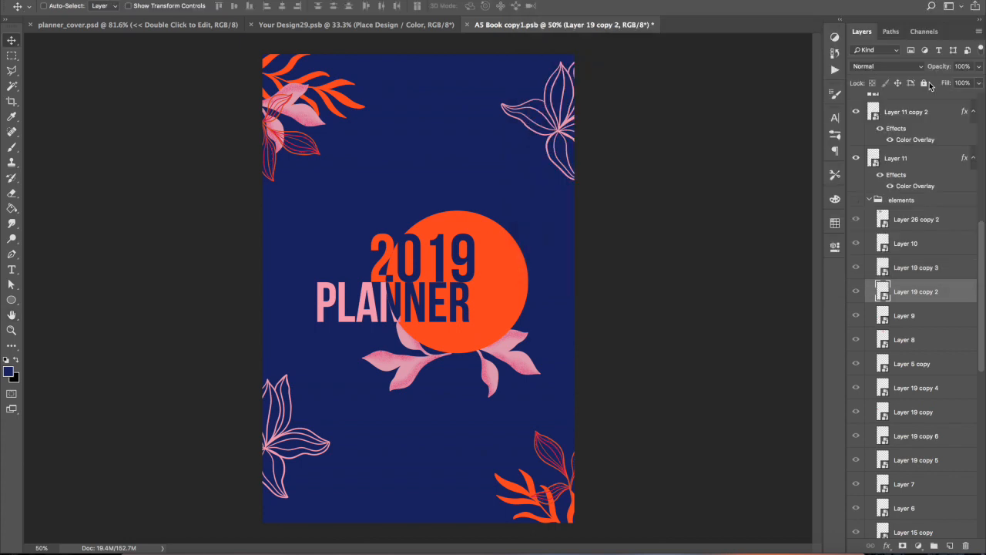
pyautogui.click(932, 31)
pyautogui.click(940, 384)
pyautogui.moveTo(946, 369); pyautogui.dragTo(920, 193)
pyautogui.press('Delete')
# Step: Take another element out of the elements group, try it rotated in the lower-left corner, and delete it
pyautogui.scroll(-8, 921, 386)
pyautogui.click(940, 379)
pyautogui.moveTo(940, 379); pyautogui.dragTo(912, 297)
pyautogui.moveTo(279, 487); pyautogui.dragTo(293, 511)
pyautogui.press('super+t')
pyautogui.moveTo(491, 414); pyautogui.dragTo(368, 372)
pyautogui.moveTo(332, 462); pyautogui.dragTo(312, 466)
pyautogui.moveTo(430, 440); pyautogui.dragTo(428, 516)
pyautogui.moveTo(328, 474); pyautogui.dragTo(339, 497)
pyautogui.press('Return')
pyautogui.press('Delete')
# Step: Select Layer 9 copy 2 from the artwork, hide the elements group again, and bring the layer to the top of the stack
pyautogui.click(856, 313)
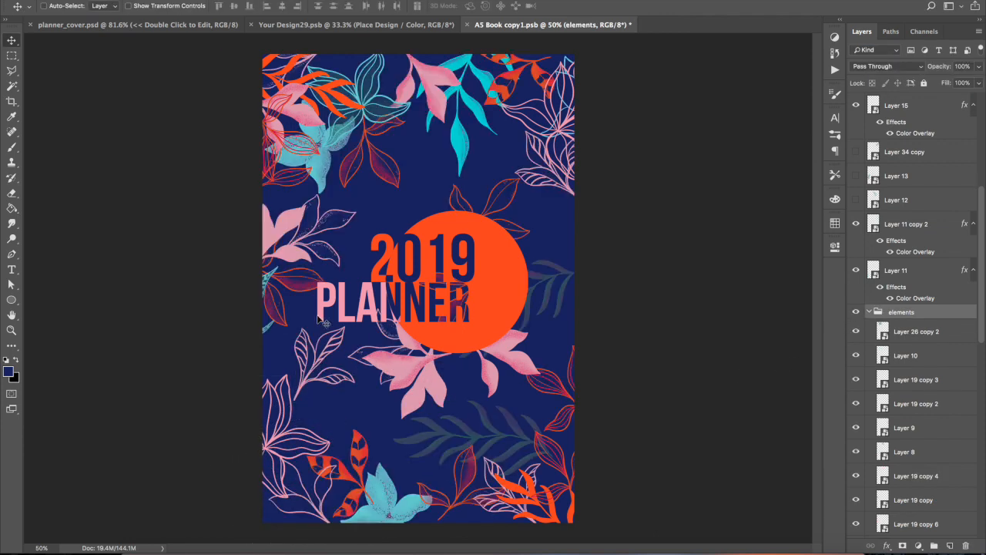
pyautogui.keyDown('super'); pyautogui.click(347, 171); pyautogui.keyUp('super')
pyautogui.scroll(10, 904, 241)
pyautogui.click(856, 414)
pyautogui.press('super+shift+bracketright')
pyautogui.press('super+shift+bracketright')
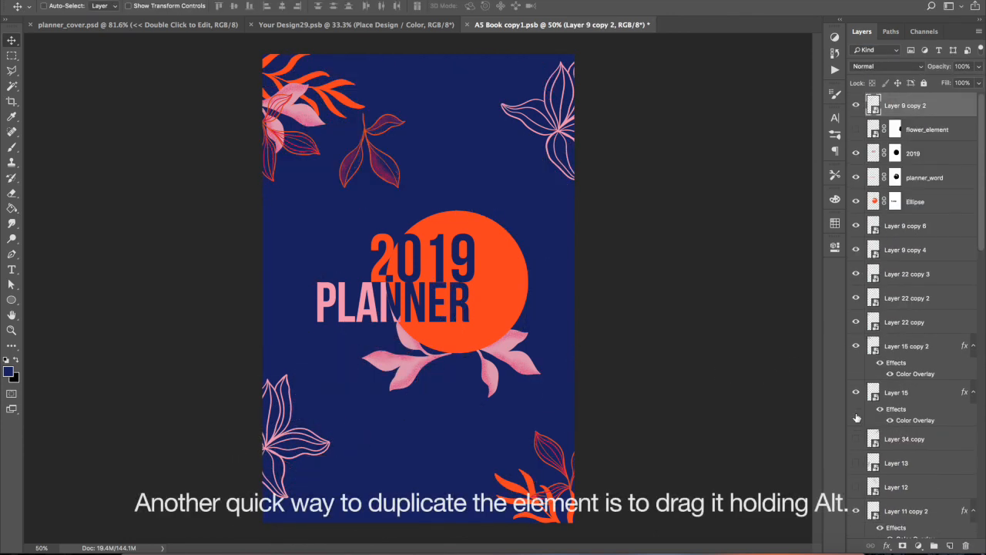
# Step: Lower Layer 9 copy 2 to just beneath Layer 9 copy 6 and place its dark red branch below the circle between the pink branches
pyautogui.press('super+bracketleft')
pyautogui.press('super+bracketleft')
pyautogui.press('super+bracketleft')
pyautogui.press('super+bracketleft')
pyautogui.press('super+bracketleft')
pyautogui.moveTo(387, 162); pyautogui.dragTo(454, 379)
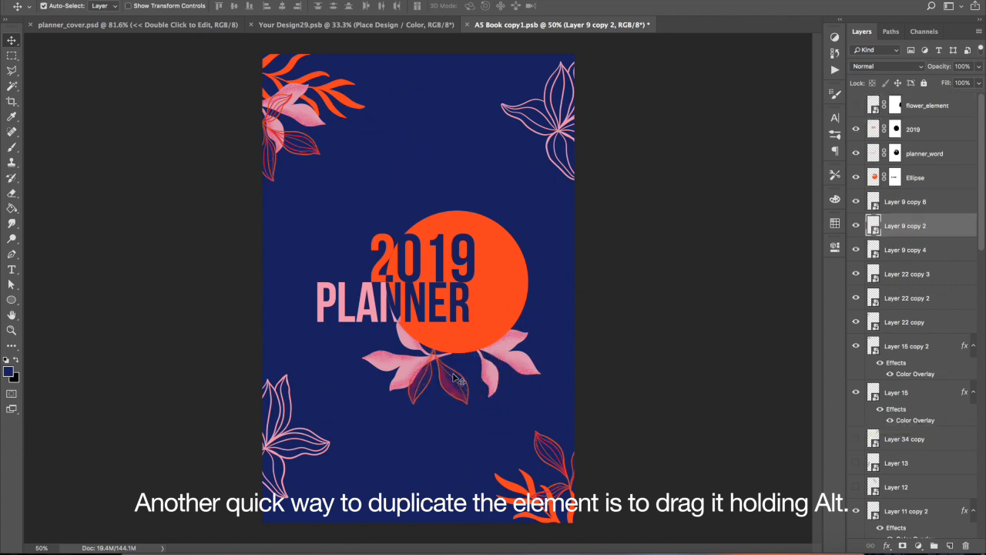
# Step: Rotate the dark red branch below the circle and place a duplicate of it beneath the pink outlined flower at the cover's right edge
pyautogui.press('super+t')
pyautogui.moveTo(521, 393); pyautogui.dragTo(463, 453)
pyautogui.moveTo(476, 391); pyautogui.dragTo(528, 151)
pyautogui.press('Return')
# Step: Duplicate the dark red branch again and rotate it so its leaves fan out from behind the circle's lower-right edge
pyautogui.press('super+j')
pyautogui.press('super+t')
pyautogui.moveTo(647, 247); pyautogui.dragTo(526, 236)
pyautogui.moveTo(540, 166); pyautogui.dragTo(532, 302)
pyautogui.press('Return')
pyautogui.press('super+t')
pyautogui.moveTo(609, 400); pyautogui.dragTo(370, 428)
pyautogui.moveTo(533, 303); pyautogui.dragTo(559, 303)
pyautogui.moveTo(594, 392); pyautogui.dragTo(563, 402)
pyautogui.moveTo(548, 318); pyautogui.dragTo(548, 319)
pyautogui.press('Return')
# Step: Recolor the branch beside the circle pink with a Color Overlay
pyautogui.doubleClick(965, 226)
pyautogui.click(606, 148)
pyautogui.click(924, 11)
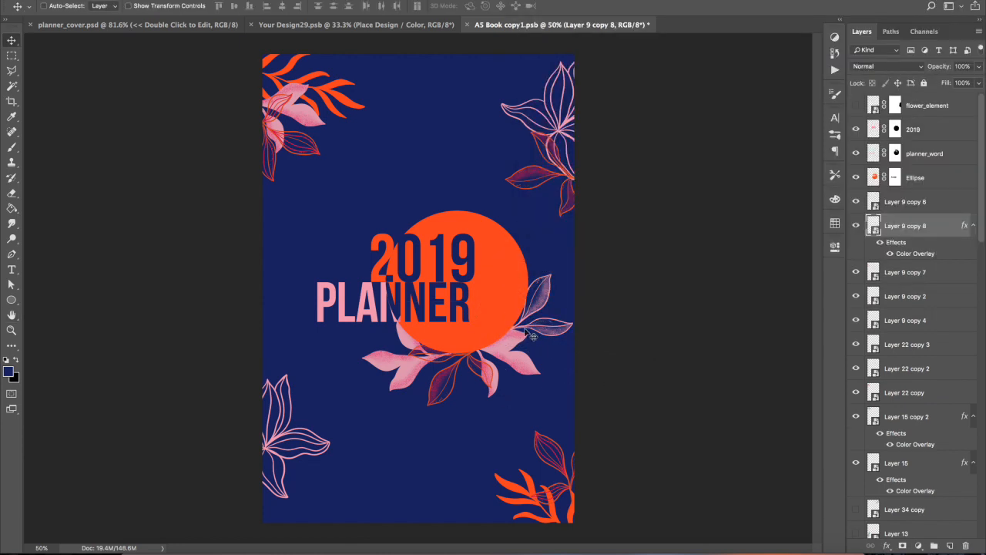
# Step: Duplicate the pink branch beside the circle and try it rotated in the cover's lower-left corner
pyautogui.press('super+j')
pyautogui.moveTo(522, 341); pyautogui.dragTo(289, 497)
pyautogui.press('super+t')
pyautogui.moveTo(400, 489); pyautogui.dragTo(366, 532)
pyautogui.moveTo(348, 489); pyautogui.dragTo(362, 493)
pyautogui.moveTo(315, 456); pyautogui.dragTo(314, 470)
pyautogui.moveTo(412, 514); pyautogui.dragTo(359, 540)
# Step: Move the duplicated pink branch to the cover's top edge and rotate it to hang down beside the pink outlined flower
pyautogui.moveTo(316, 488); pyautogui.dragTo(315, 251)
pyautogui.moveTo(387, 315); pyautogui.dragTo(181, 292)
pyautogui.moveTo(332, 257); pyautogui.dragTo(478, 90)
pyautogui.moveTo(504, 127); pyautogui.dragTo(499, 57)
pyautogui.moveTo(466, 97); pyautogui.dragTo(405, 100)
pyautogui.moveTo(449, 157); pyautogui.dragTo(398, 160)
pyautogui.moveTo(382, 110); pyautogui.dragTo(518, 110)
pyautogui.moveTo(503, 169); pyautogui.dragTo(461, 148)
pyautogui.moveTo(540, 90); pyautogui.dragTo(486, 439)
pyautogui.press('Return')
# Step: Duplicate the pink branch once more and place it rotated at the cover's bottom edge beside the orange leaves
pyautogui.press('super+j')
pyautogui.press('super+t')
pyautogui.moveTo(607, 376); pyautogui.dragTo(505, 543)
pyautogui.moveTo(498, 464); pyautogui.dragTo(507, 522)
pyautogui.moveTo(479, 435); pyautogui.dragTo(480, 463)
pyautogui.moveTo(484, 493); pyautogui.dragTo(513, 508)
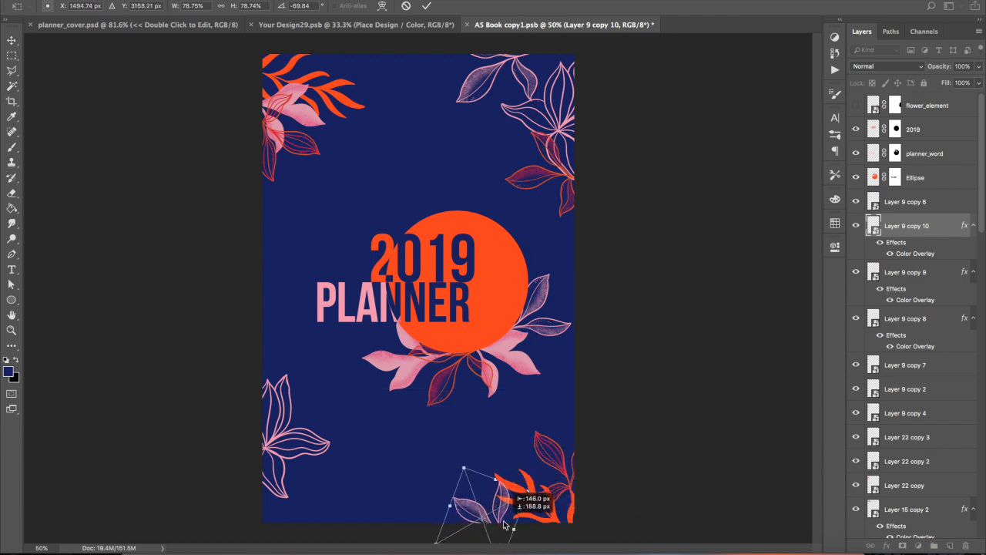
pyautogui.press('Return')
# Step: Delete Layer 11, the pink outlined flower at the cover's lower-left edge
pyautogui.keyDown('super'); pyautogui.click(271, 439); pyautogui.keyUp('super')
pyautogui.keyDown('super'); pyautogui.click(271, 443); pyautogui.keyUp('super')
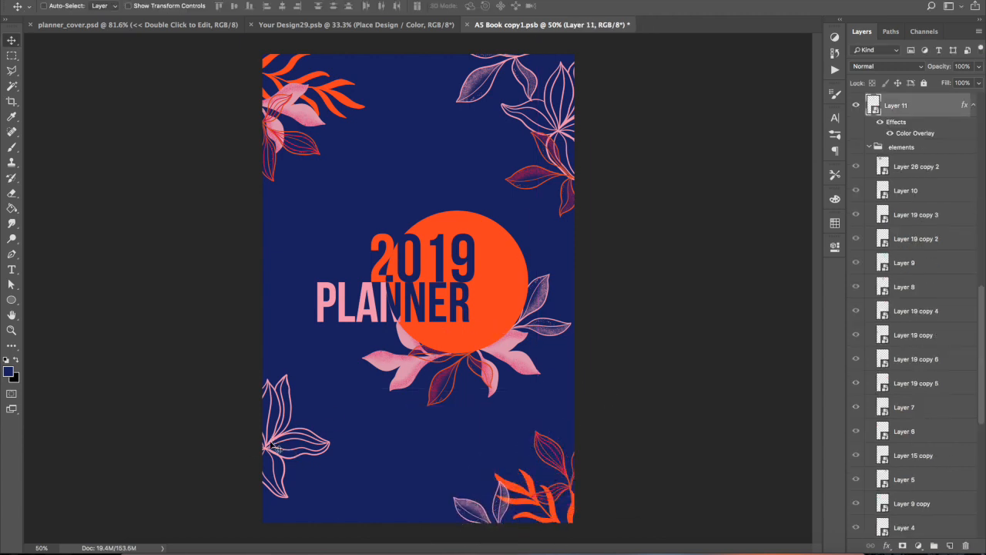
pyautogui.press('Delete')
# Step: Take Layer 4 out of the elements group to the top of the stack and delete it
pyautogui.click(939, 479)
pyautogui.press('super+shift+bracketright')
pyautogui.press('super+shift+bracketright')
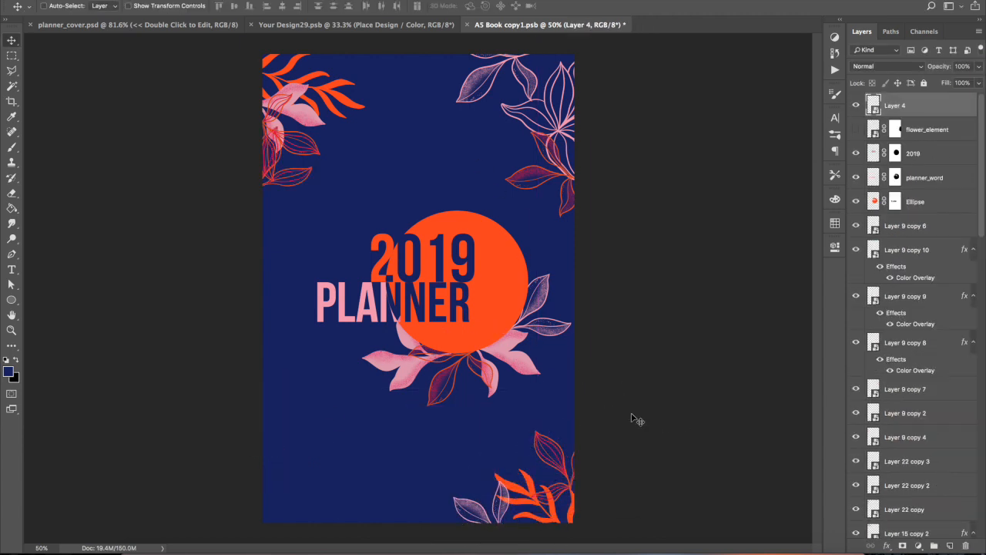
pyautogui.press('Delete')
# Step: Show the elements group, select Layer 9's pink outlined branch from the artwork, and bring it to the top of the stack
pyautogui.scroll(-10, 870, 314)
pyautogui.click(856, 332)
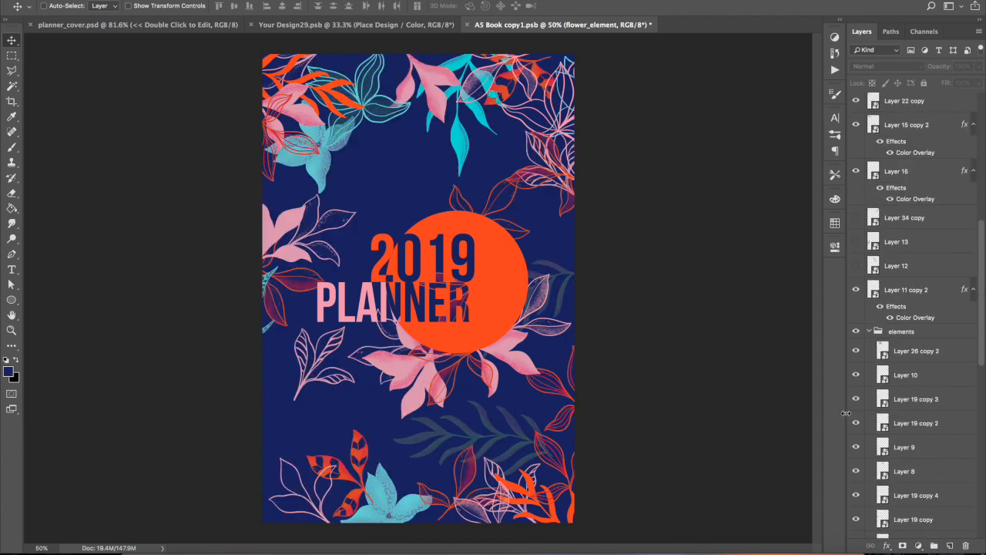
pyautogui.keyDown('super'); pyautogui.click(316, 364); pyautogui.keyUp('super')
pyautogui.press('super+shift+bracketright')
pyautogui.press('super+shift+bracketright')
# Step: Toggle the visibility of Layer 13 and other hidden layers to identify further usable elements
pyautogui.scroll(-8, 906, 429)
pyautogui.click(856, 339)
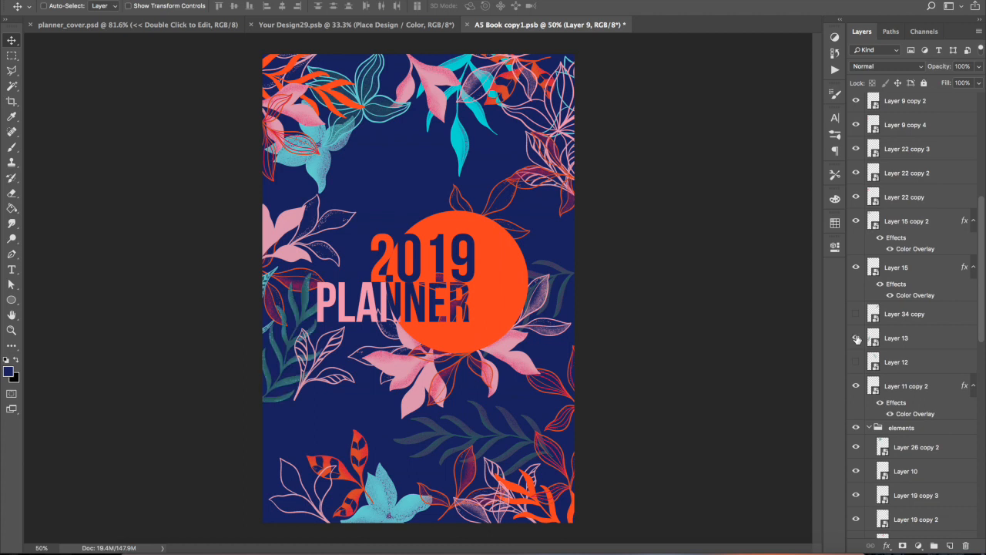
pyautogui.click(858, 365)
pyautogui.scroll(-10, 926, 453)
pyautogui.click(855, 335)
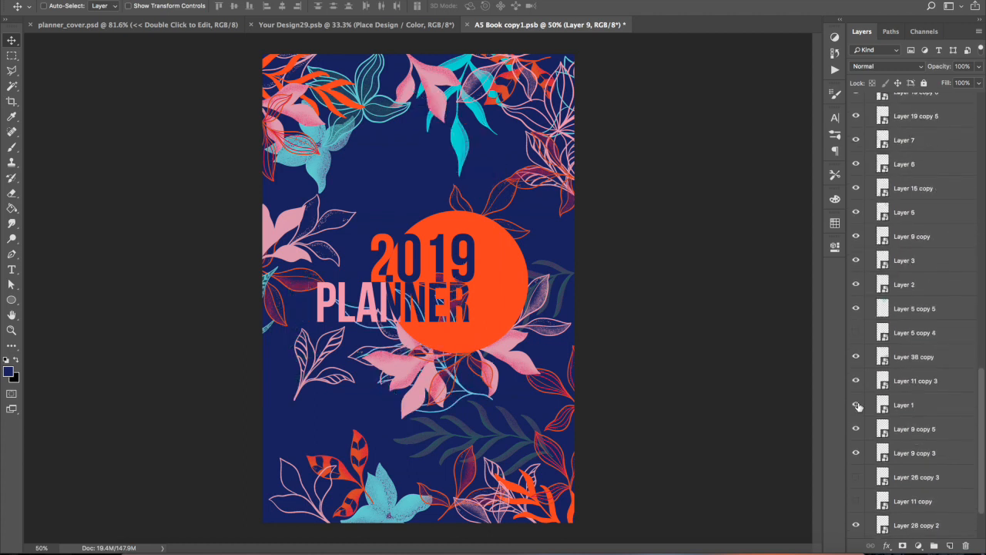
# Step: Bring Layer 1 out of the elements group to the top of the stack and hide the elements group
pyautogui.click(909, 406)
pyautogui.press('super+shift+bracketright')
pyautogui.press('super+shift+bracketright')
pyautogui.scroll(-8, 891, 372)
pyautogui.click(856, 524)
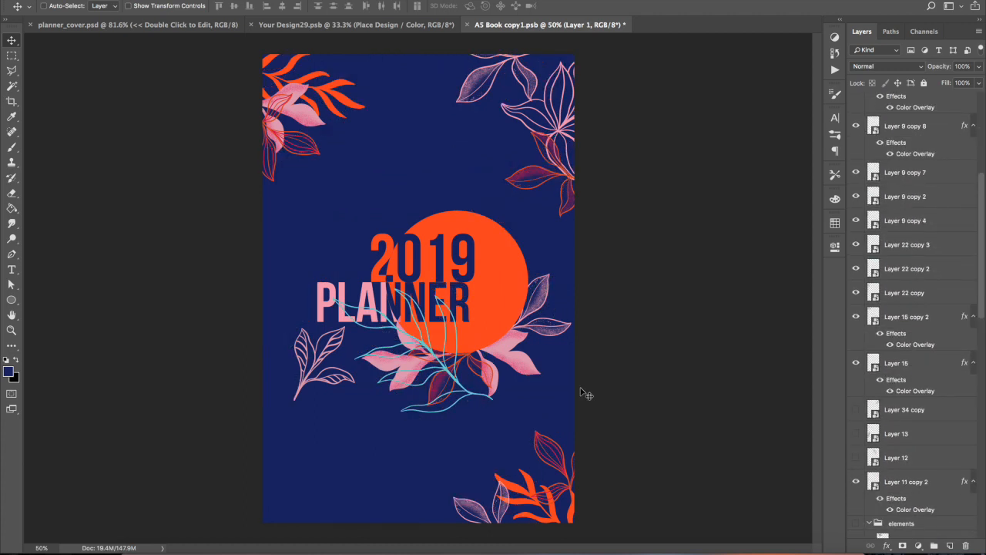
# Step: Move Layer 1's turquoise branch away from the circle toward the cover's upper-left side and rotate it
pyautogui.moveTo(467, 396); pyautogui.dragTo(293, 315)
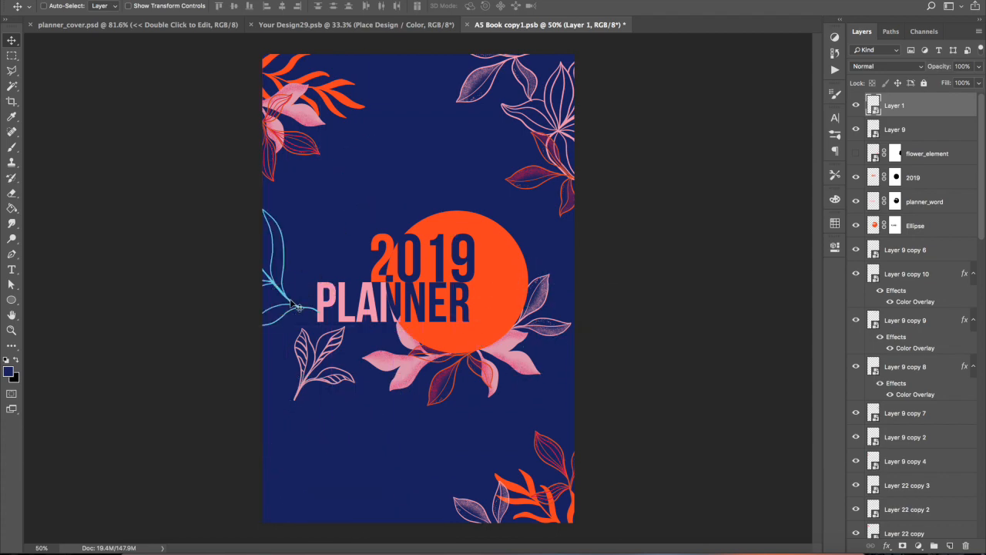
pyautogui.press('super+t')
pyautogui.moveTo(104, 260); pyautogui.dragTo(206, 398)
pyautogui.moveTo(380, 278); pyautogui.dragTo(449, 395)
pyautogui.moveTo(705, 271); pyautogui.dragTo(704, 337)
pyautogui.moveTo(477, 300); pyautogui.dragTo(435, 324)
pyautogui.moveTo(630, 304); pyautogui.dragTo(632, 332)
pyautogui.moveTo(448, 60); pyautogui.dragTo(421, 141)
pyautogui.moveTo(408, 246); pyautogui.dragTo(409, 150)
pyautogui.moveTo(497, 202); pyautogui.dragTo(363, 330)
pyautogui.moveTo(469, 225); pyautogui.dragTo(286, 205)
pyautogui.press('Return')
# Step: Recolor Layer 1's branch orange with a Color Overlay and lower the layer to just above Layer 11 copy 2
pyautogui.doubleClick(967, 104)
pyautogui.click(591, 148)
pyautogui.click(809, 28)
pyautogui.click(498, 269)
pyautogui.click(821, 78)
pyautogui.click(941, 11)
pyautogui.moveTo(929, 111); pyautogui.dragTo(921, 518)
pyautogui.moveTo(927, 260); pyautogui.dragTo(943, 506)
# Step: Rotate the orange line branch into the upper-left corner behind the leaves, and duplicate it into the lower-left corner
pyautogui.moveTo(385, 199); pyautogui.dragTo(385, 199)
pyautogui.press('super+t')
pyautogui.moveTo(405, 166); pyautogui.dragTo(436, 277)
pyautogui.moveTo(347, 267); pyautogui.dragTo(342, 230)
pyautogui.moveTo(449, 354); pyautogui.dragTo(420, 422)
pyautogui.moveTo(333, 259); pyautogui.dragTo(324, 190)
pyautogui.moveTo(362, 323); pyautogui.dragTo(385, 282)
pyautogui.moveTo(321, 202); pyautogui.dragTo(334, 238)
pyautogui.moveTo(362, 324); pyautogui.dragTo(384, 250)
pyautogui.moveTo(323, 195); pyautogui.dragTo(411, 102)
pyautogui.moveTo(456, 203); pyautogui.dragTo(473, 130)
pyautogui.moveTo(362, 127); pyautogui.dragTo(369, 153)
pyautogui.moveTo(471, 151); pyautogui.dragTo(468, 190)
pyautogui.moveTo(360, 159); pyautogui.dragTo(375, 170)
pyautogui.press('Return')
pyautogui.press('super+j')
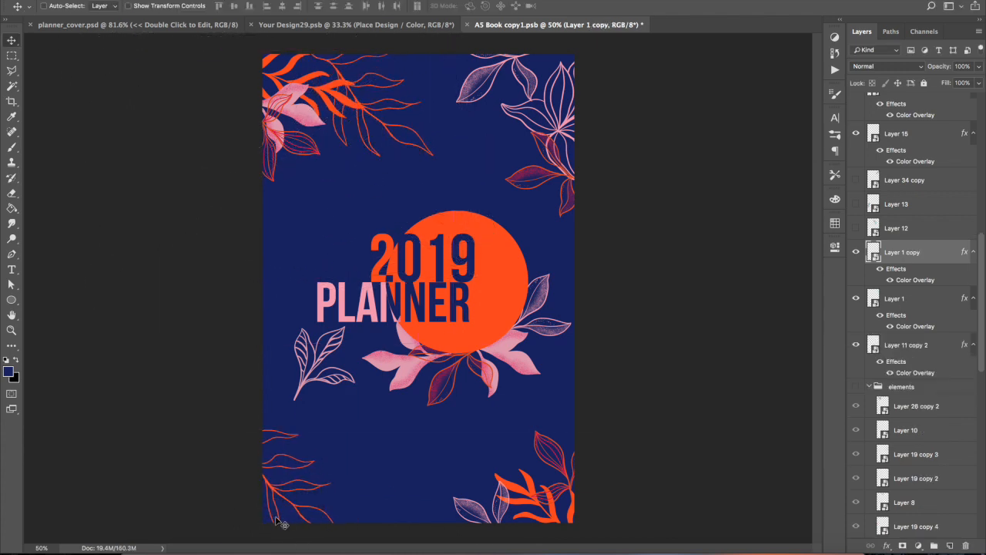
# Step: Move Layer 9's pink outlined branch to the right of the circle and lower its layer to just beneath Ellipse
pyautogui.click(323, 363)
pyautogui.moveTo(320, 362); pyautogui.dragTo(577, 275)
pyautogui.press('super+t')
pyautogui.press('Return')
pyautogui.press('super+bracketleft')
pyautogui.press('super+bracketleft')
pyautogui.press('super+bracketleft')
pyautogui.press('super+bracketleft')
# Step: Rotate the pink outlined branch and fit it against the circle's right edge above the other pink branch
pyautogui.press('super+t')
pyautogui.moveTo(687, 372); pyautogui.dragTo(607, 44)
pyautogui.moveTo(580, 94); pyautogui.dragTo(518, 208)
pyautogui.moveTo(609, 385); pyautogui.dragTo(600, 317)
pyautogui.moveTo(518, 290); pyautogui.dragTo(538, 312)
pyautogui.press('Return')
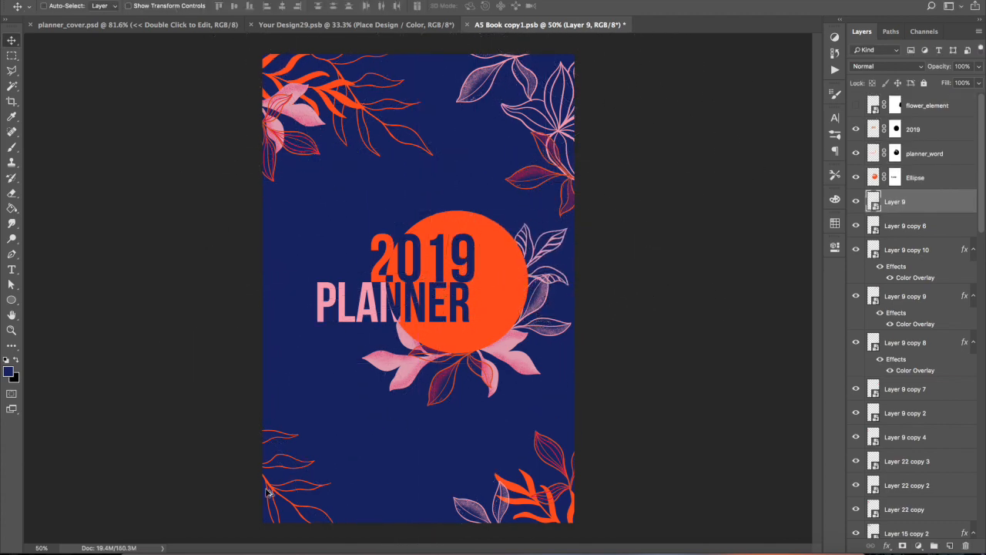
# Step: Try Layer 1 copy's orange branch rotated at the cover's lower-right edge, and delete it
pyautogui.click(268, 491)
pyautogui.click(274, 490)
pyautogui.press('super+t')
pyautogui.moveTo(408, 485); pyautogui.dragTo(584, 412)
pyautogui.moveTo(591, 367); pyautogui.dragTo(617, 459)
pyautogui.moveTo(467, 445); pyautogui.dragTo(433, 479)
pyautogui.moveTo(586, 416); pyautogui.dragTo(604, 445)
pyautogui.moveTo(432, 458); pyautogui.dragTo(659, 366)
pyautogui.moveTo(743, 439); pyautogui.dragTo(725, 458)
pyautogui.moveTo(658, 383); pyautogui.dragTo(668, 390)
pyautogui.moveTo(703, 425); pyautogui.dragTo(711, 418)
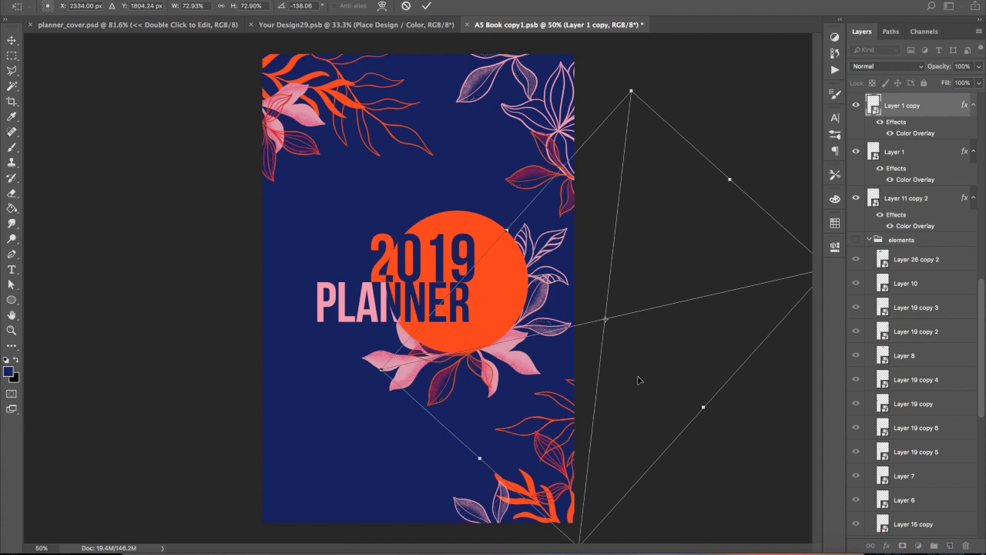
pyautogui.press('Return')
pyautogui.press('Delete')
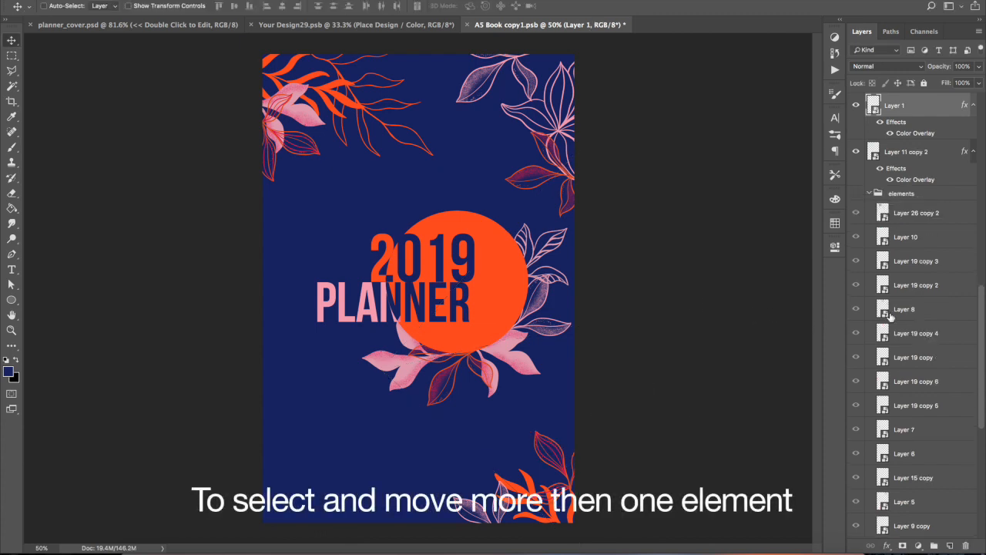
# Step: Select the title, the circle and the branches around it together and shift them slightly left on the cover
pyautogui.scroll(10, 901, 315)
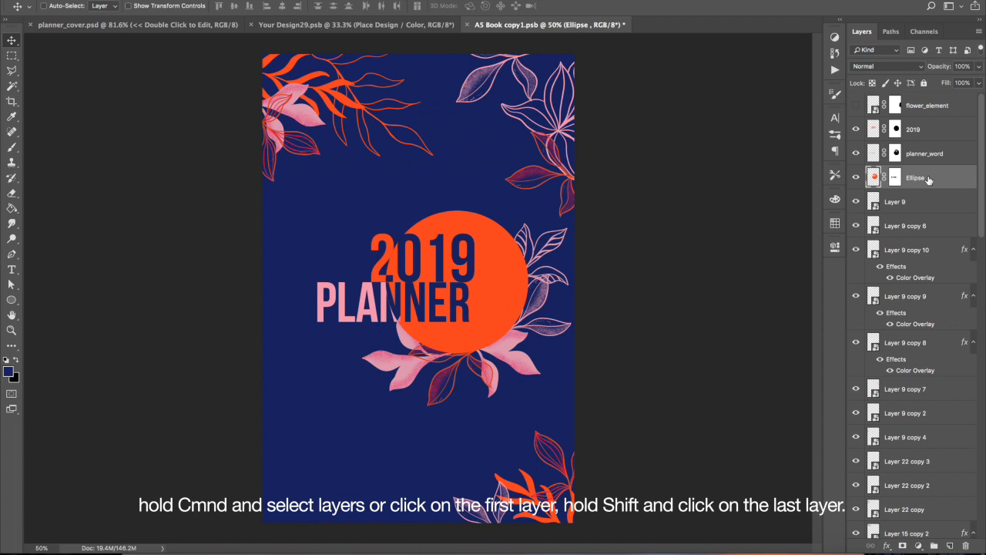
pyautogui.keyDown('shift'); pyautogui.click(948, 128); pyautogui.keyUp('shift')
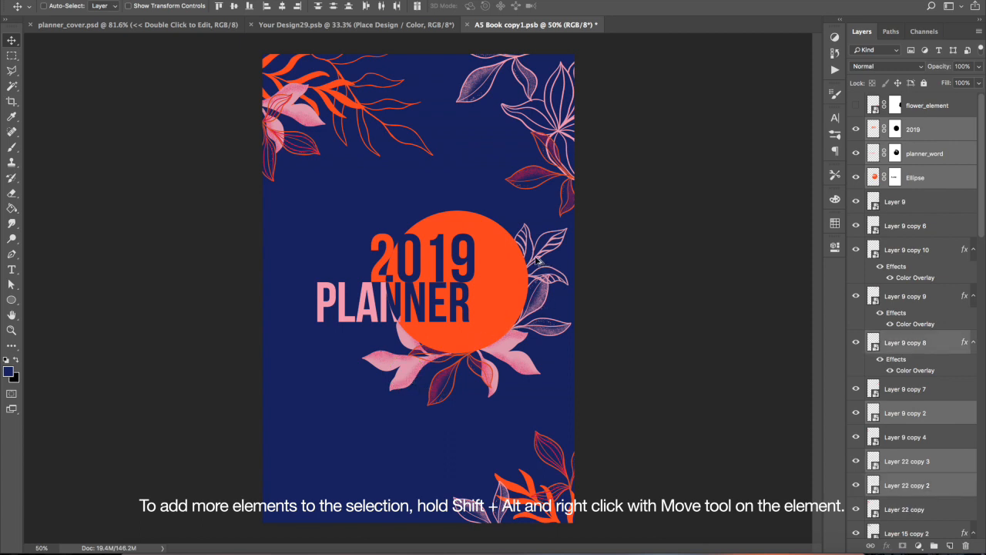
pyautogui.moveTo(504, 269); pyautogui.dragTo(487, 270)
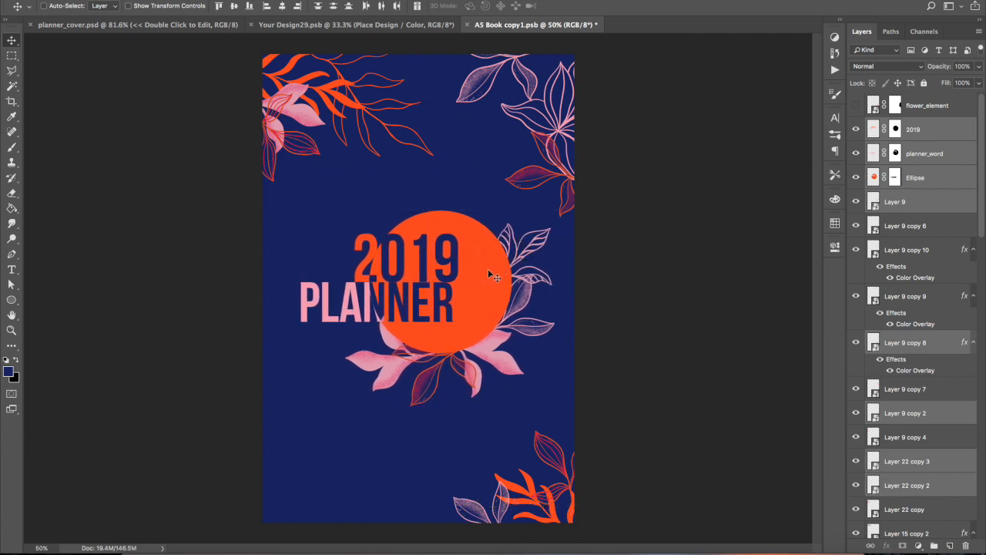
# Step: Reposition the orange leaves and pink branch in the lower-right corner, and nudge the top edge's pink branch to the right
pyautogui.click(549, 522)
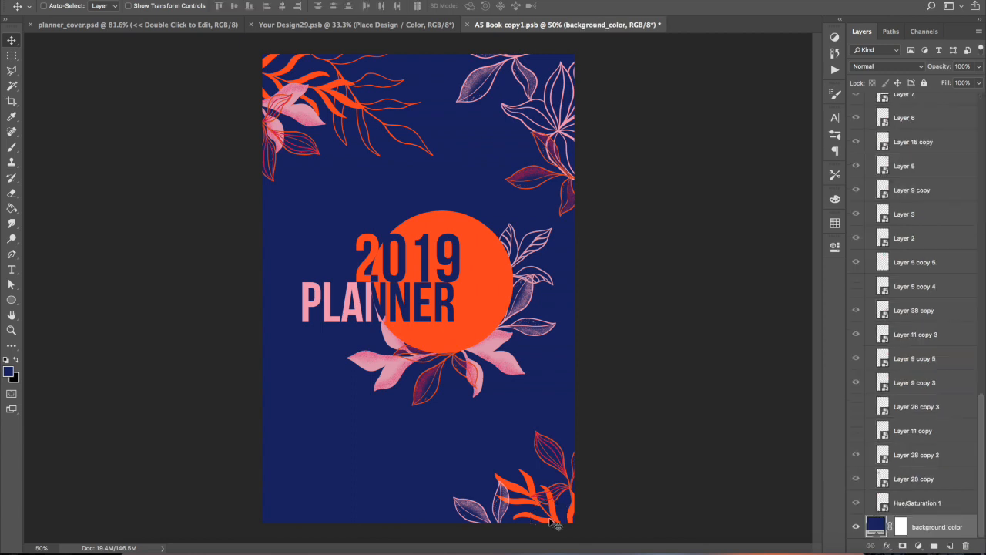
pyautogui.moveTo(560, 526); pyautogui.dragTo(544, 513)
pyautogui.moveTo(478, 510); pyautogui.dragTo(507, 481)
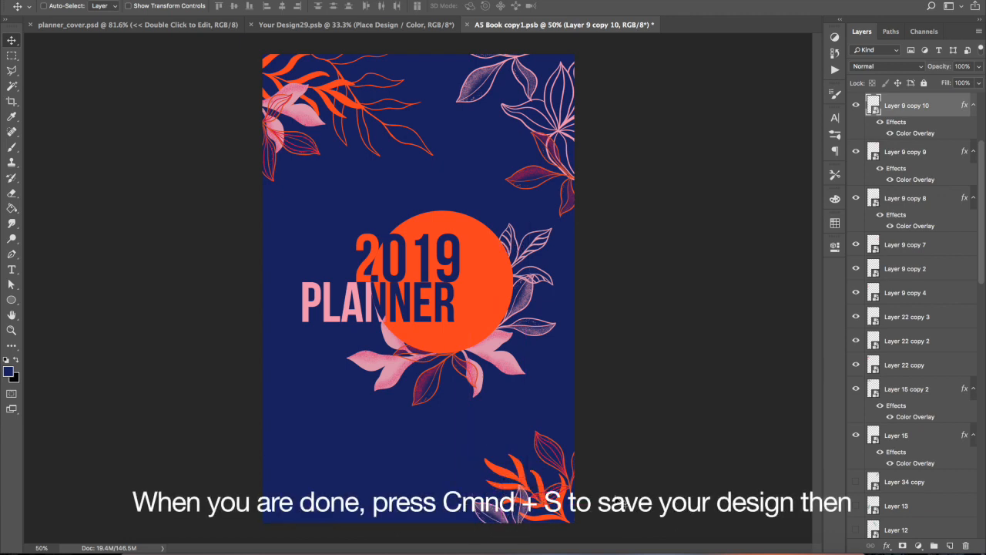
pyautogui.moveTo(478, 83)
pyautogui.mouseDown()
pyautogui.moveTo(504, 87)
pyautogui.moveTo(490, 83)
pyautogui.mouseUp()
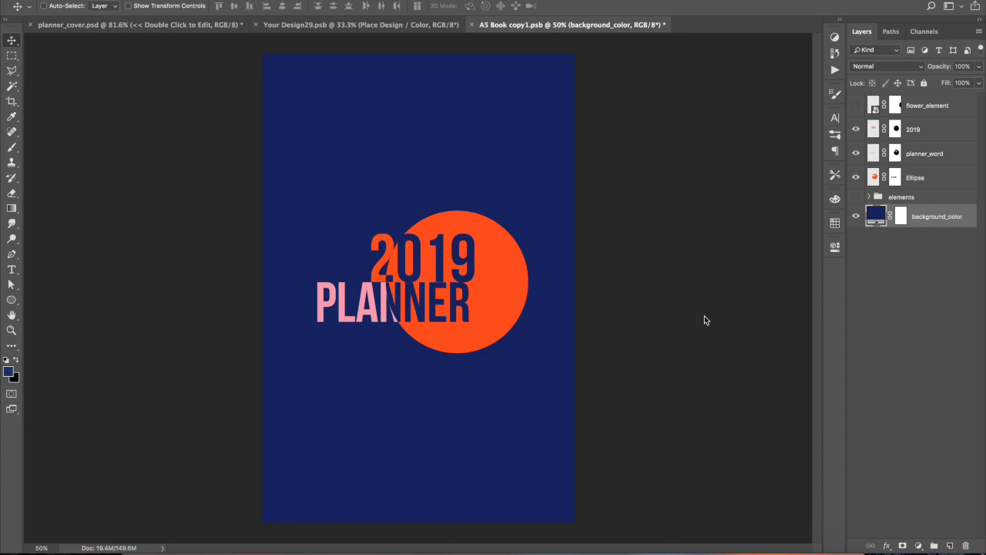
# Step: Open pattern.jpg from the patterns folder in Finder as a new Photoshop document
pyautogui.click(135, 550)
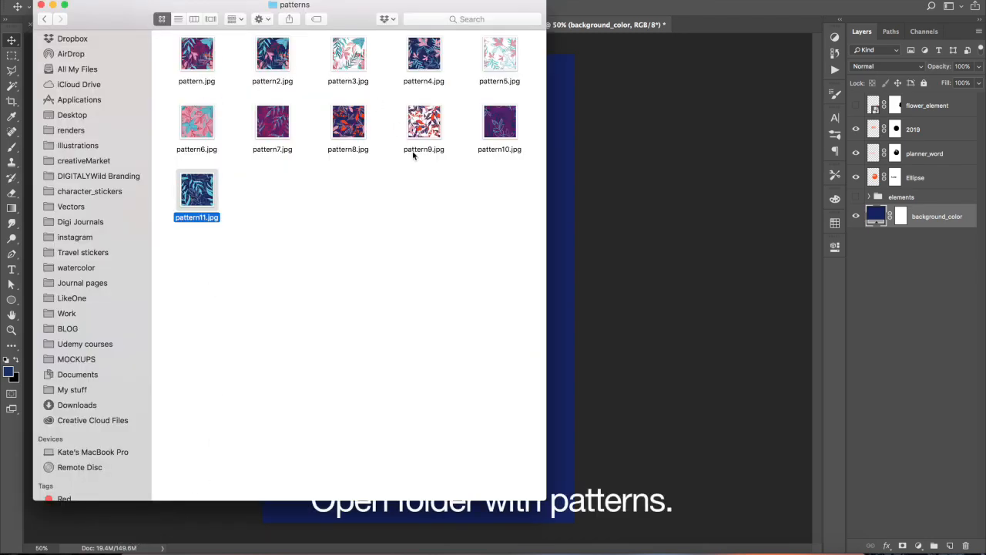
pyautogui.moveTo(364, 24)
pyautogui.mouseDown()
pyautogui.moveTo(385, 242)
pyautogui.moveTo(373, 34)
pyautogui.mouseUp()
pyautogui.click(207, 72)
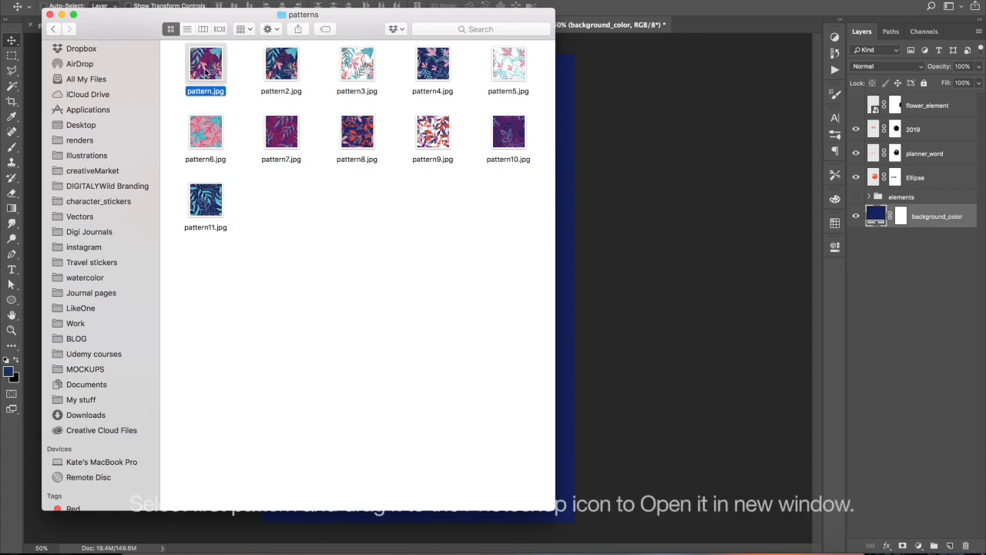
pyautogui.moveTo(207, 72); pyautogui.dragTo(460, 549)
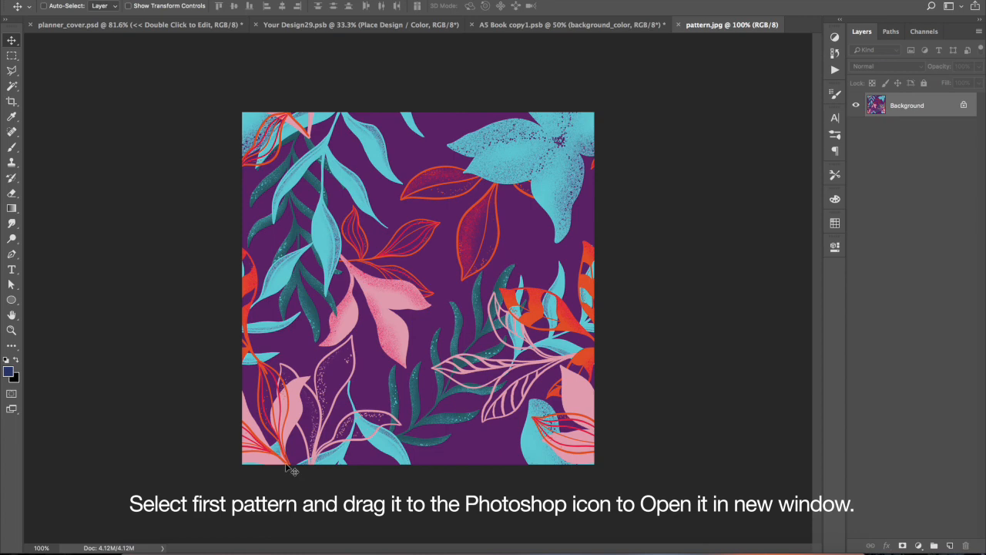
# Step: Place pattern2.jpg through pattern11.jpg from the patterns folder into the pattern.jpg document at 100% size
pyautogui.click(136, 552)
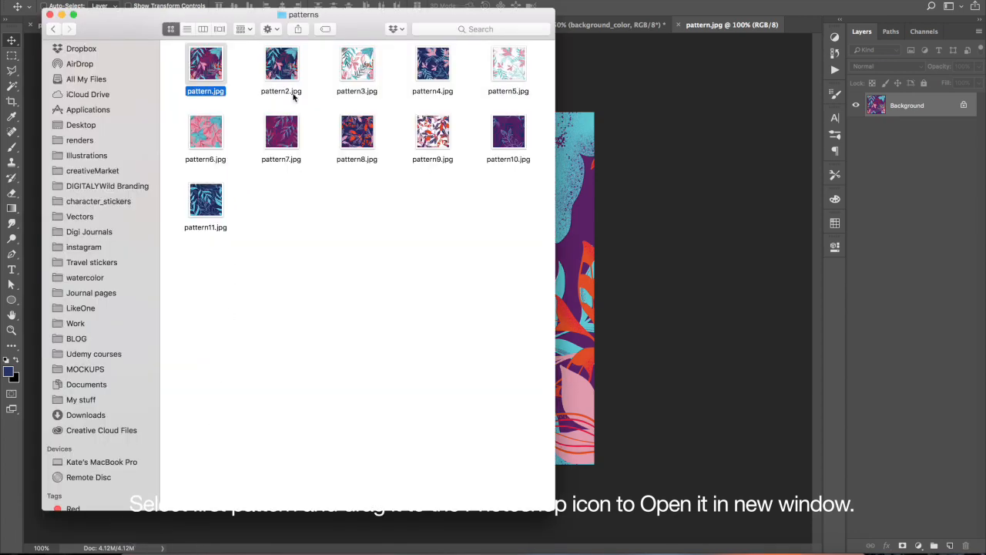
pyautogui.keyDown('shift'); pyautogui.click(357, 71); pyautogui.keyUp('shift')
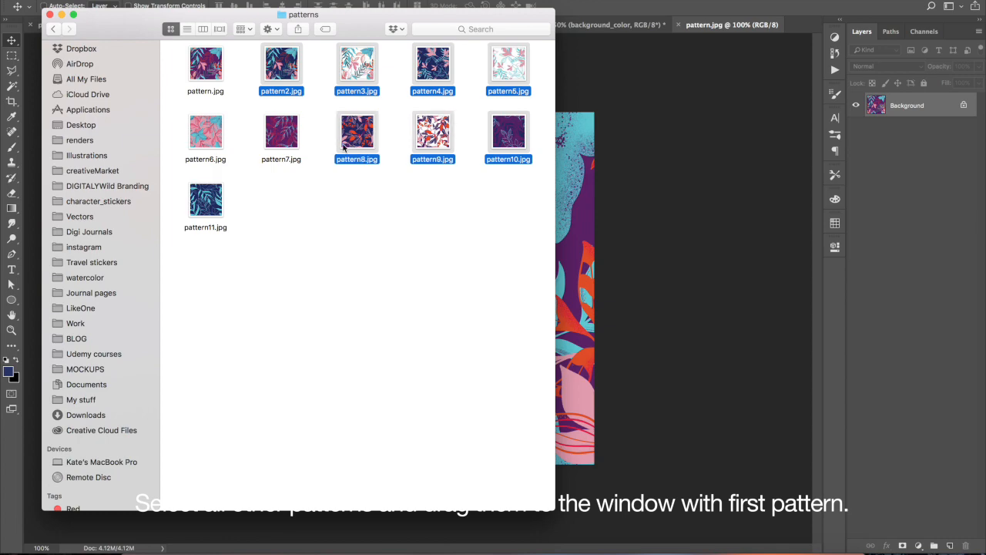
pyautogui.moveTo(516, 131); pyautogui.dragTo(640, 187)
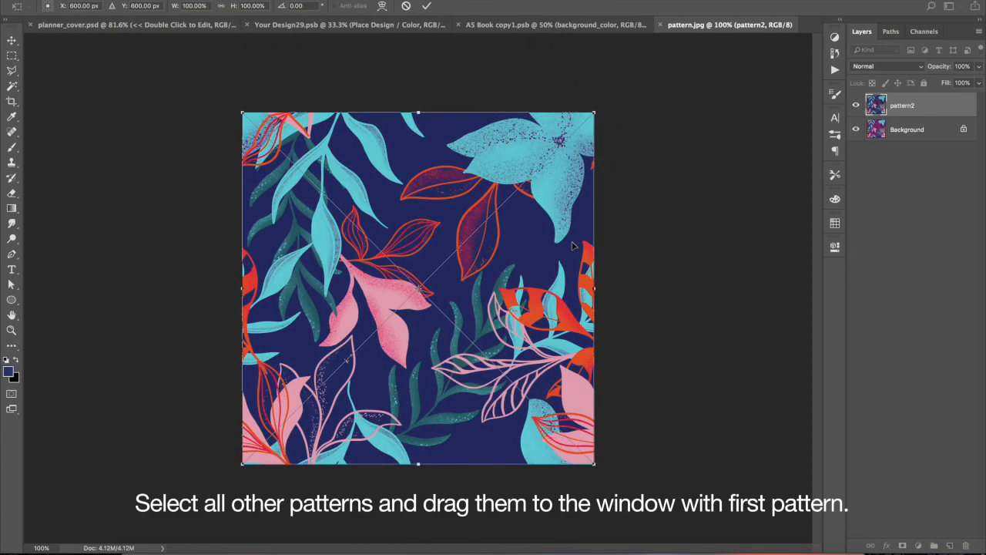
pyautogui.press('Return')
pyautogui.press('Return')
pyautogui.press('Return')
pyautogui.press('Return')
pyautogui.press('Return')
pyautogui.press('Return')
pyautogui.press('Return')
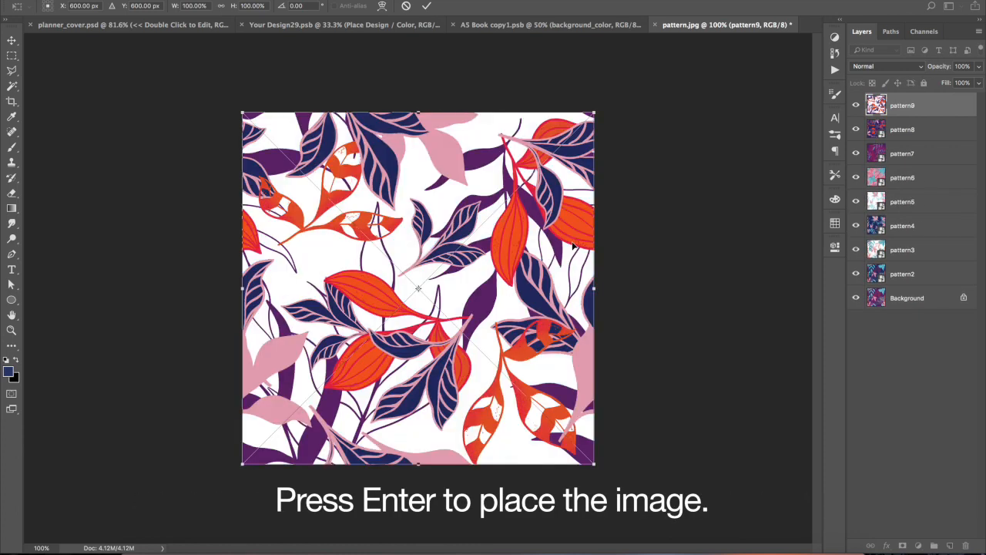
pyautogui.press('Return')
pyautogui.press('Return')
pyautogui.press('Return')
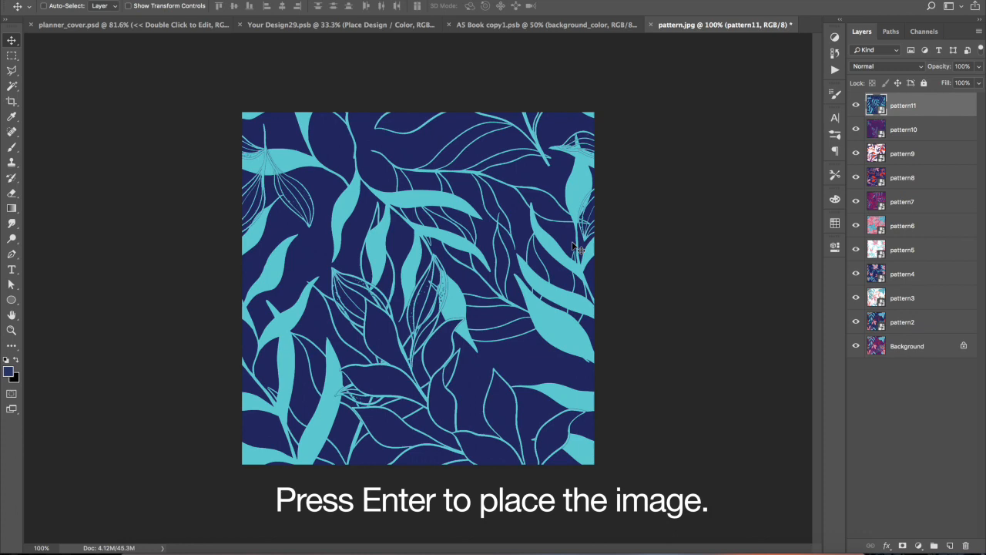
# Step: Hide pattern11 and pattern10 to compare the patterns underneath, and show them again
pyautogui.click(855, 104)
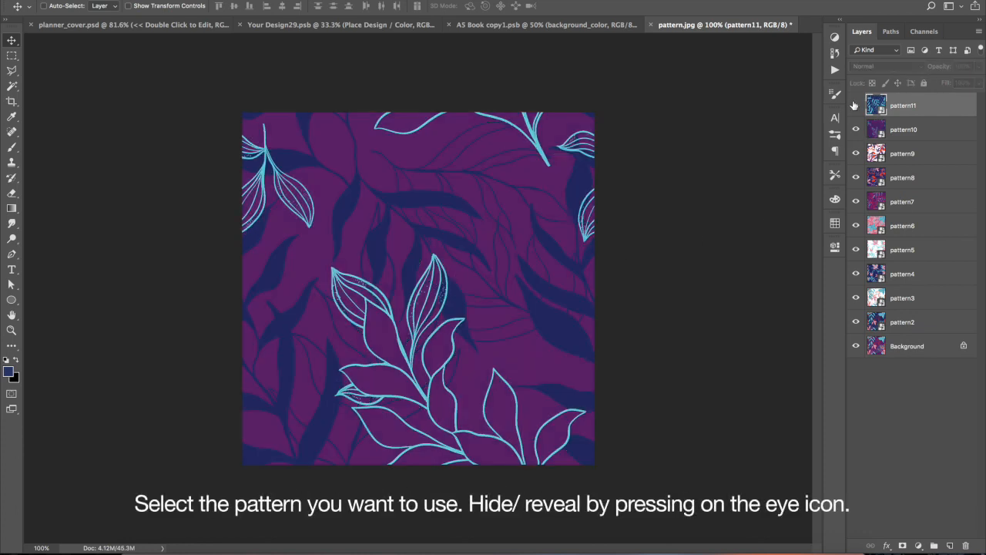
pyautogui.click(855, 129)
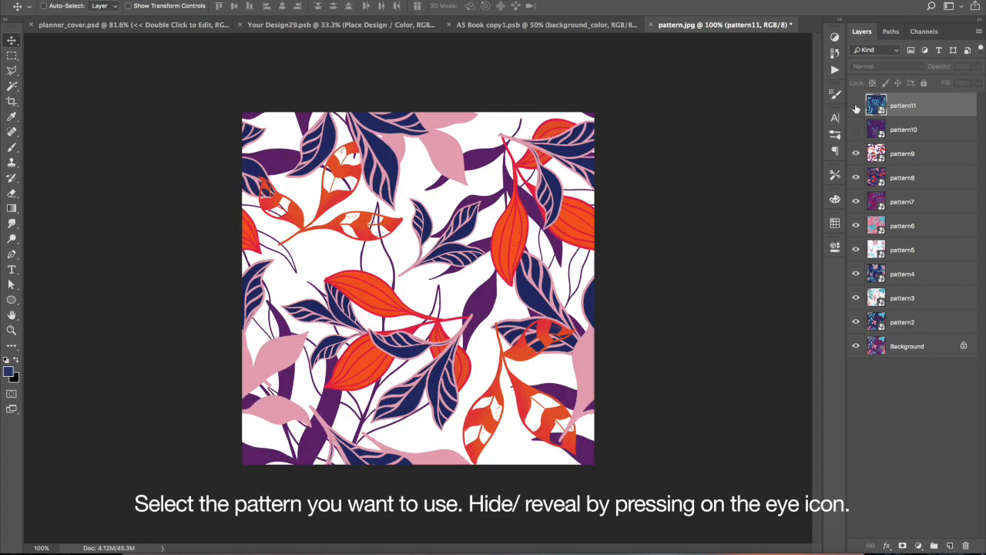
pyautogui.click(855, 105)
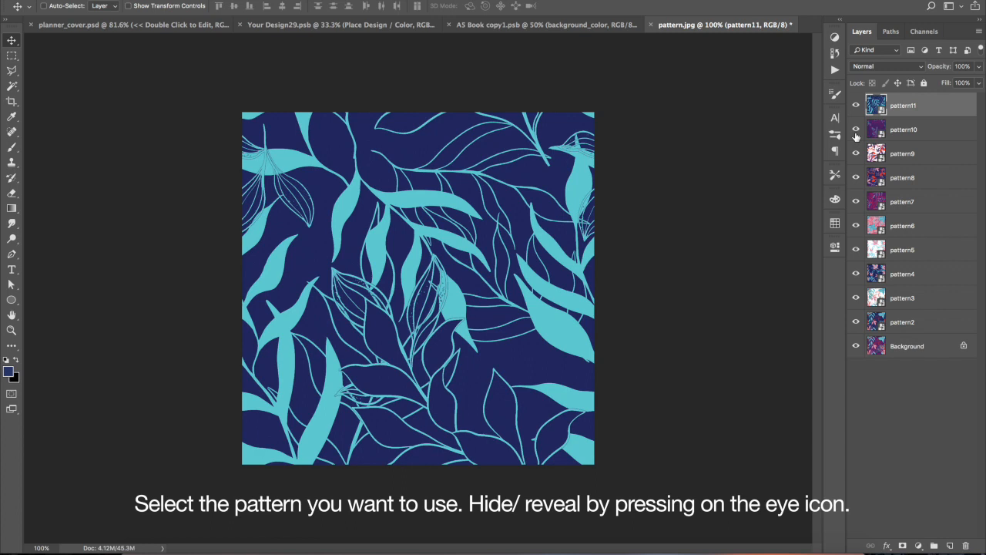
# Step: Define the visible pattern11 artwork as a pattern named pattern.jpg and return to the A5 Book copy1.psb document
pyautogui.click(114, 0)
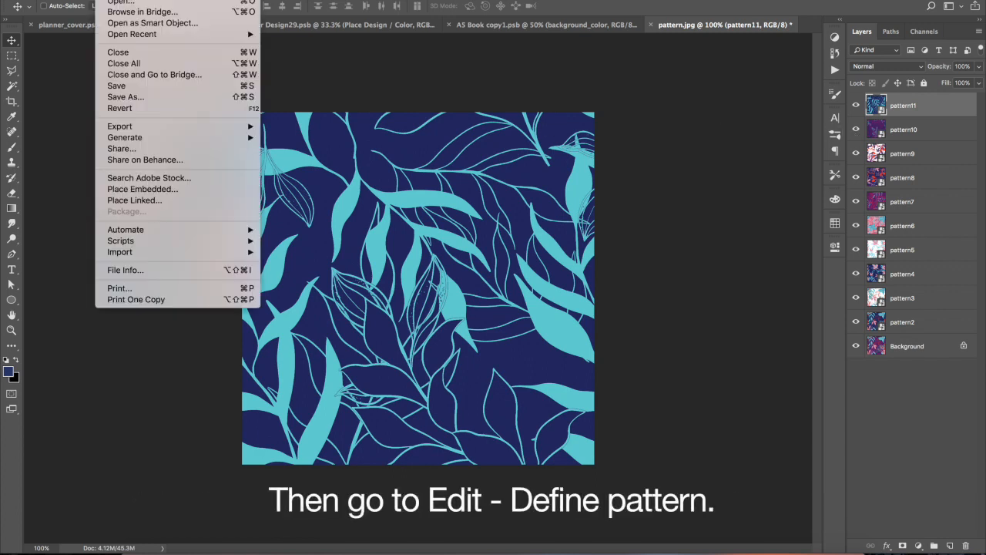
pyautogui.moveTo(139, 0)
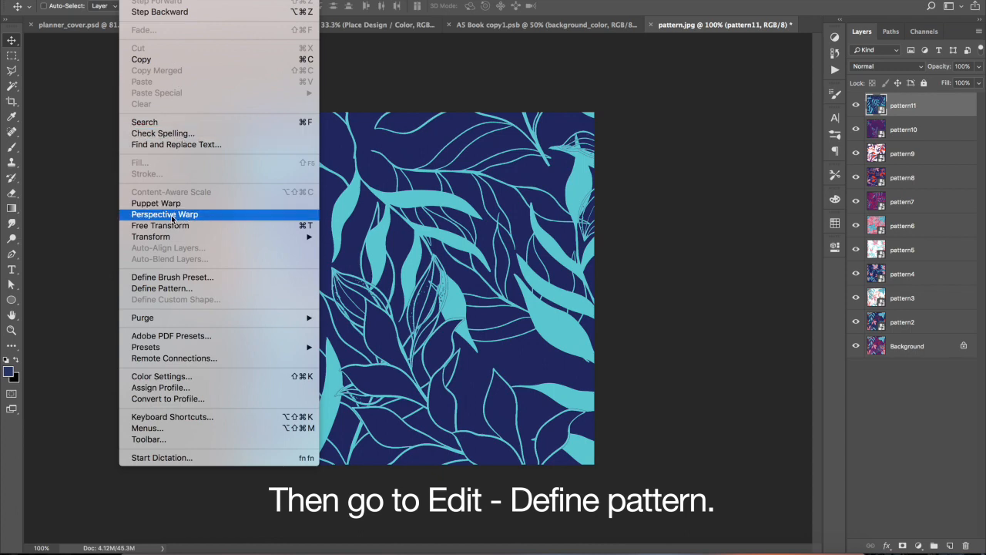
pyautogui.click(175, 287)
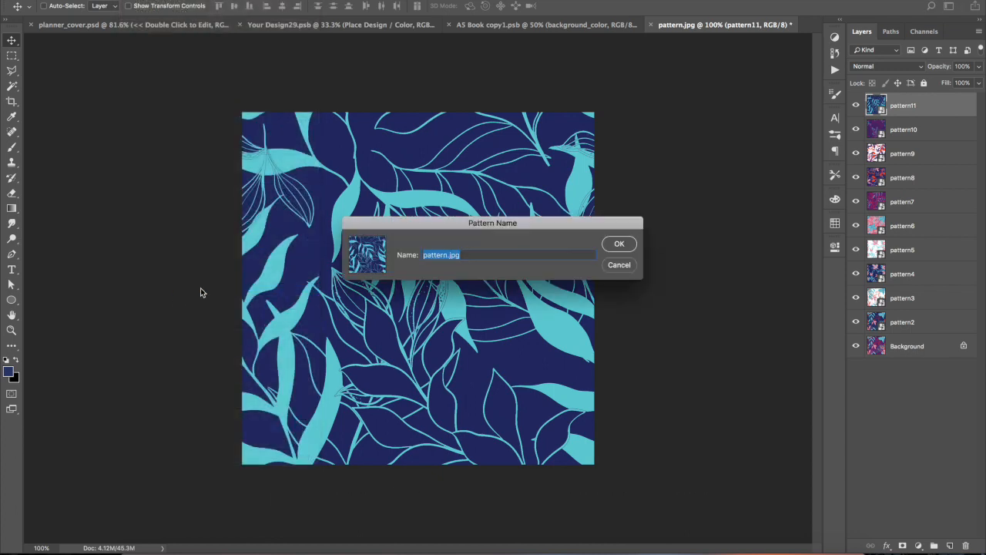
pyautogui.click(619, 245)
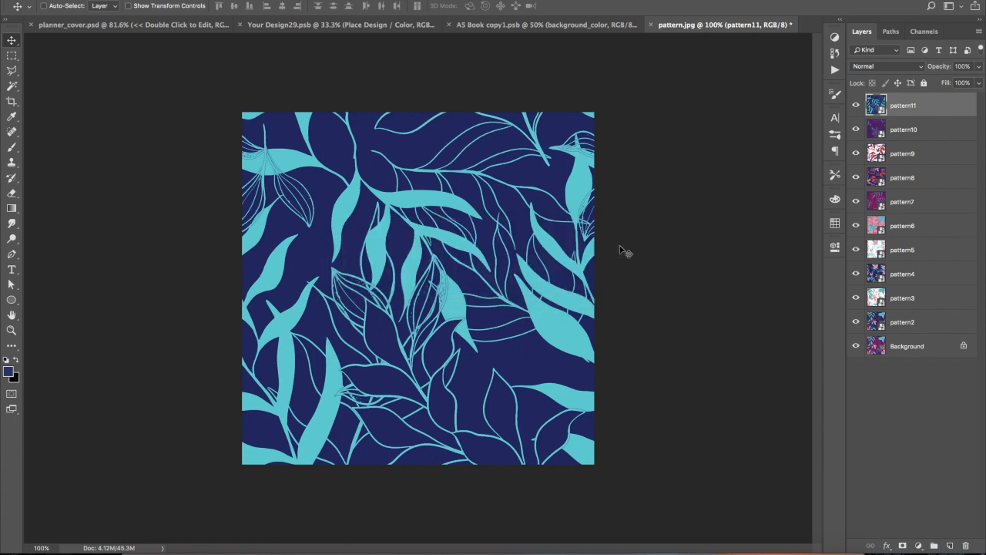
pyautogui.click(536, 27)
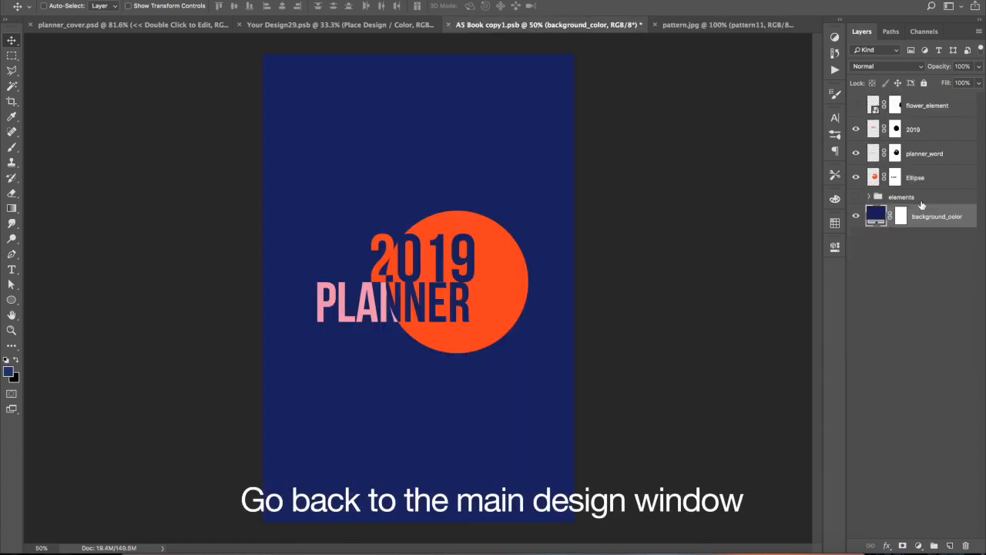
# Step: Add a Pattern Overlay with the newly defined turquoise leaf pattern to the background_color layer, scaled to 83%
pyautogui.doubleClick(970, 215)
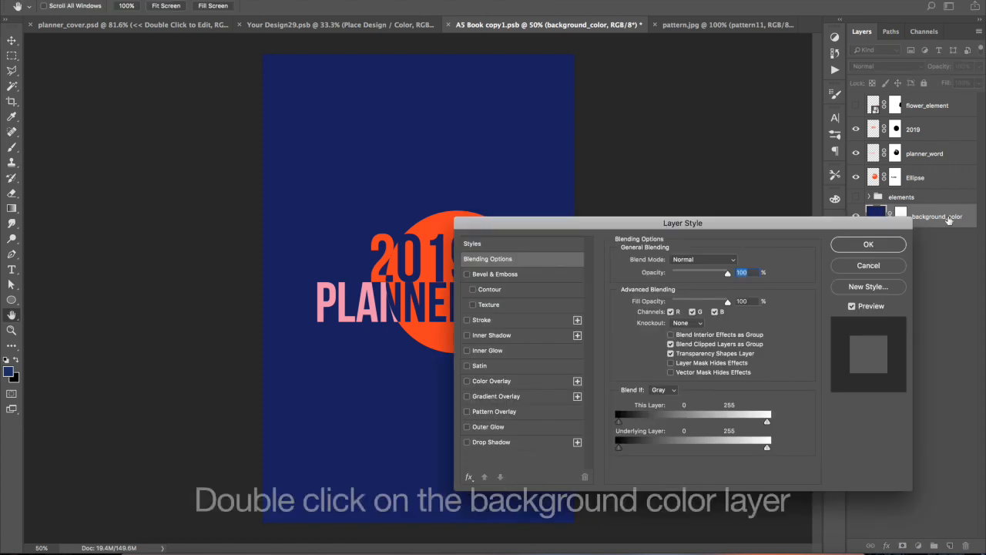
pyautogui.click(495, 412)
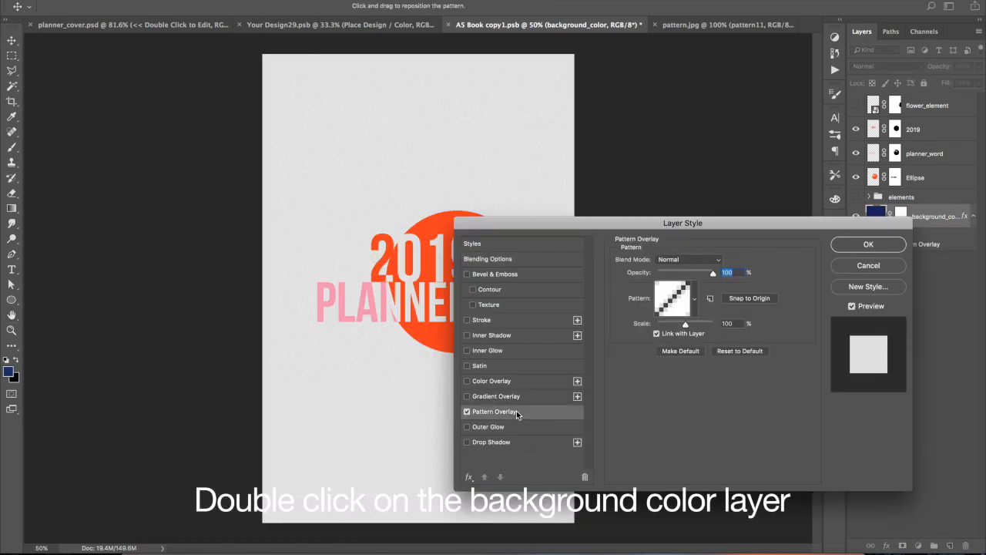
pyautogui.click(696, 299)
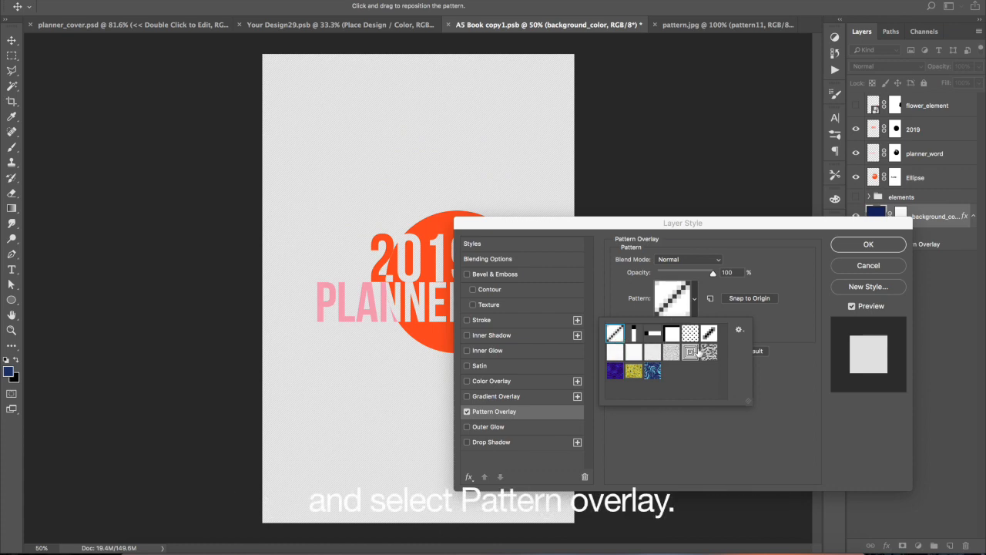
pyautogui.click(653, 372)
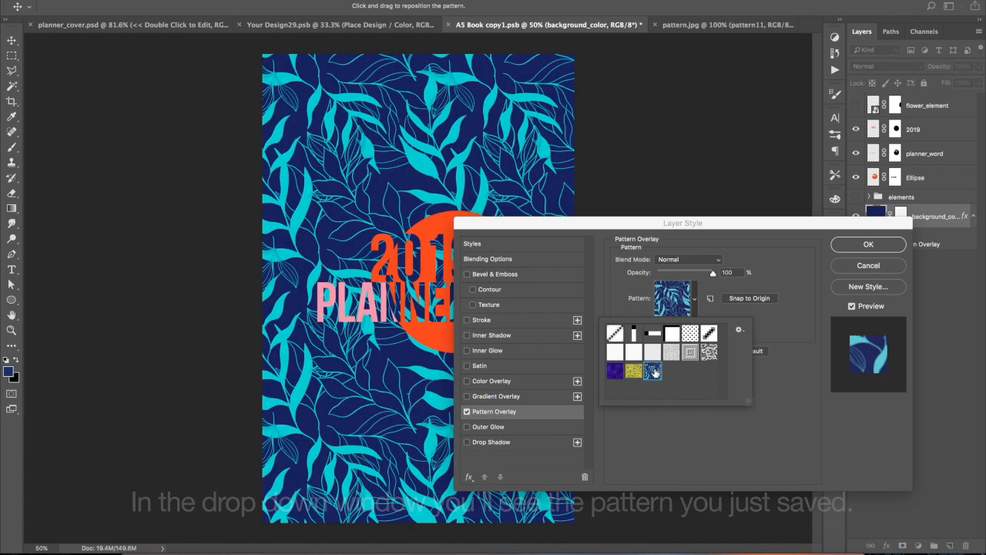
pyautogui.click(751, 257)
pyautogui.moveTo(746, 224); pyautogui.dragTo(831, 0)
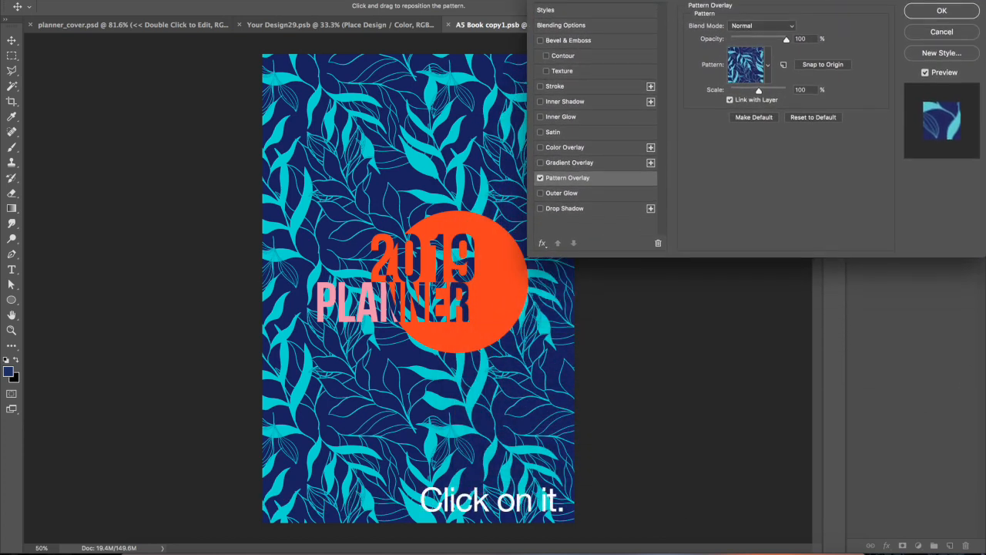
pyautogui.moveTo(758, 91)
pyautogui.mouseDown()
pyautogui.moveTo(741, 93)
pyautogui.moveTo(762, 93)
pyautogui.moveTo(754, 93)
pyautogui.mouseUp()
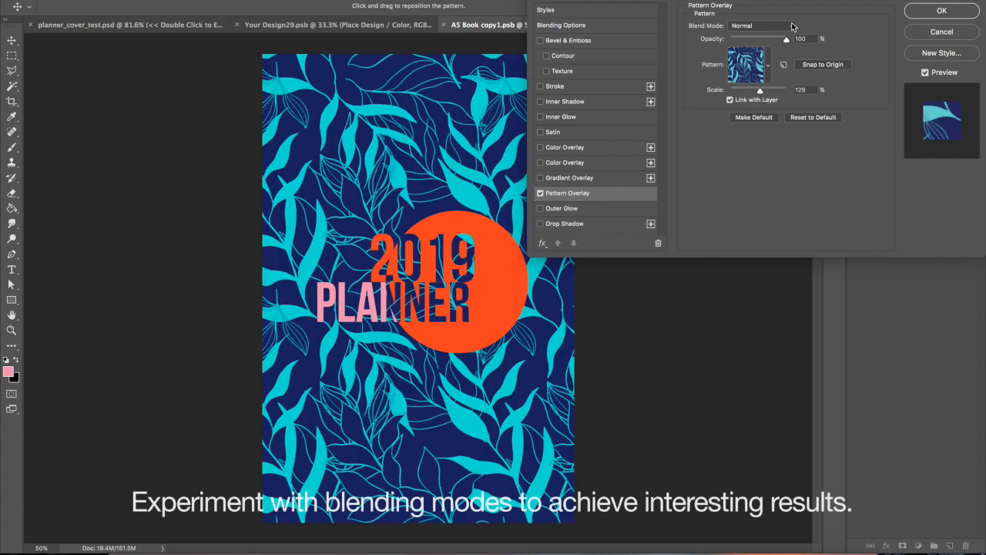
# Step: Try a range of blend modes on the pattern overlay, including Lighten, Color Dodge, Overlay, Hard Light, Vivid Light, Linear Light and Difference
pyautogui.click(792, 25)
pyautogui.click(821, 24)
pyautogui.click(791, 27)
pyautogui.click(789, 49)
pyautogui.click(793, 27)
pyautogui.click(793, 35)
pyautogui.click(796, 27)
pyautogui.click(792, 34)
pyautogui.click(788, 29)
pyautogui.click(786, 36)
pyautogui.click(784, 29)
pyautogui.click(787, 52)
pyautogui.click(784, 25)
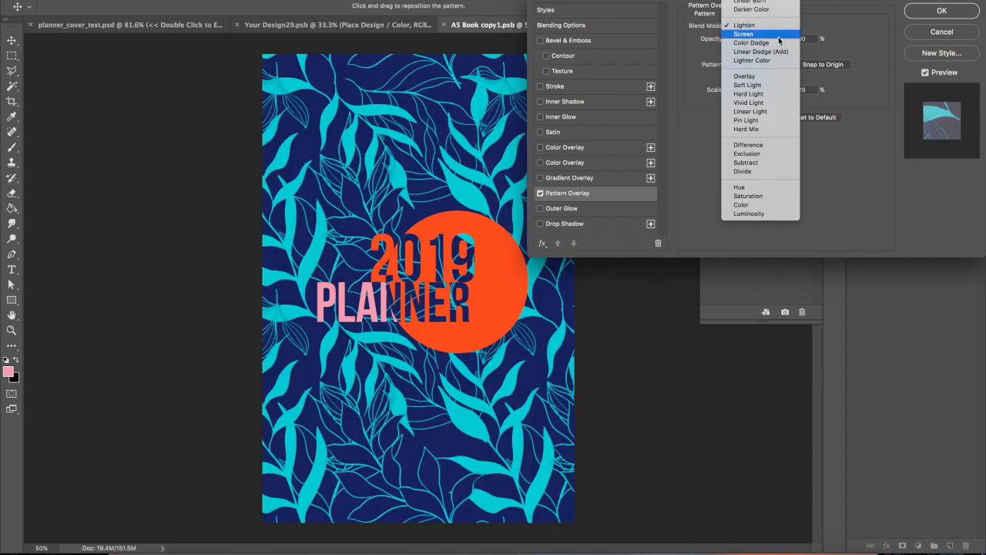
pyautogui.click(781, 44)
pyautogui.click(787, 28)
pyautogui.click(789, 36)
pyautogui.click(789, 36)
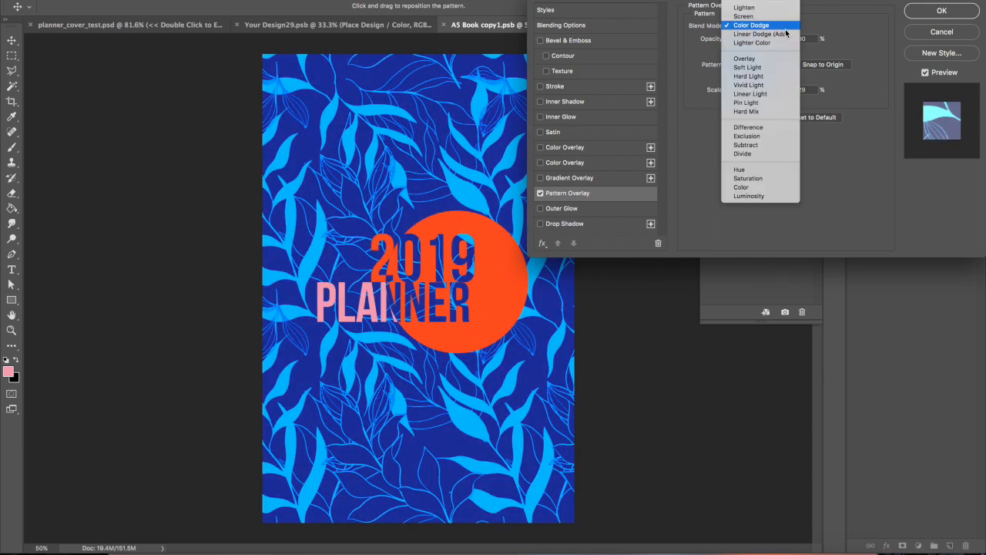
pyautogui.click(785, 34)
pyautogui.click(786, 28)
pyautogui.click(785, 50)
pyautogui.click(785, 26)
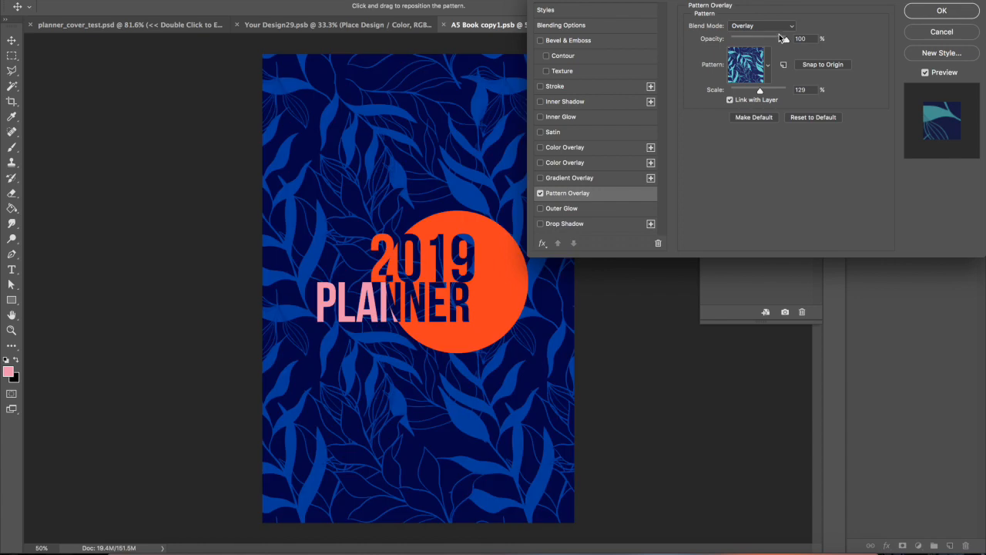
pyautogui.click(782, 45)
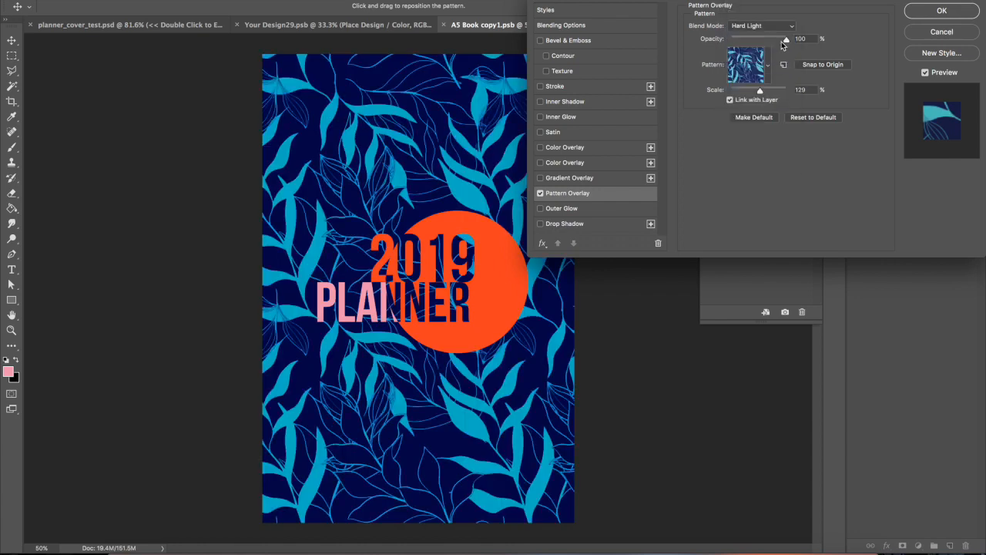
pyautogui.click(767, 28)
pyautogui.click(765, 34)
pyautogui.click(763, 26)
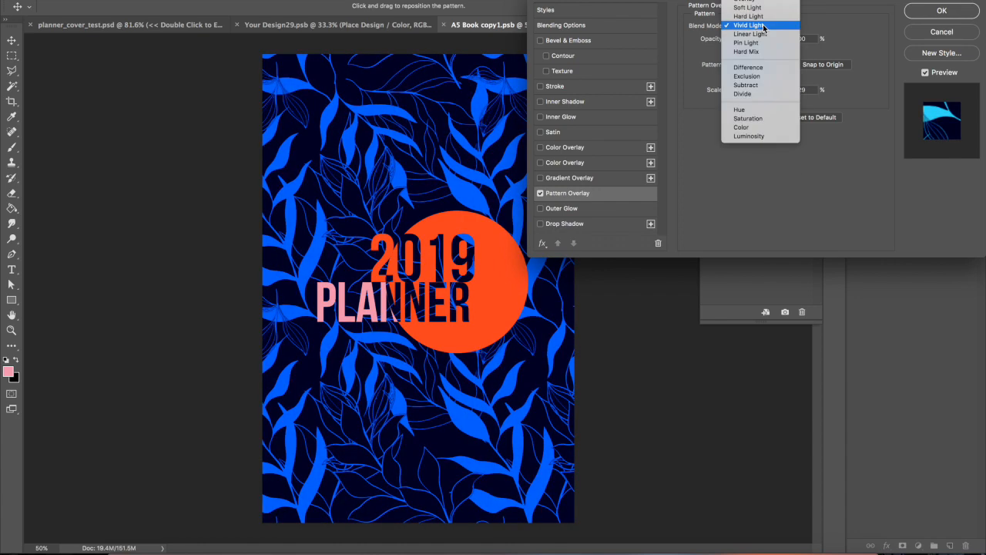
pyautogui.click(760, 39)
pyautogui.click(763, 26)
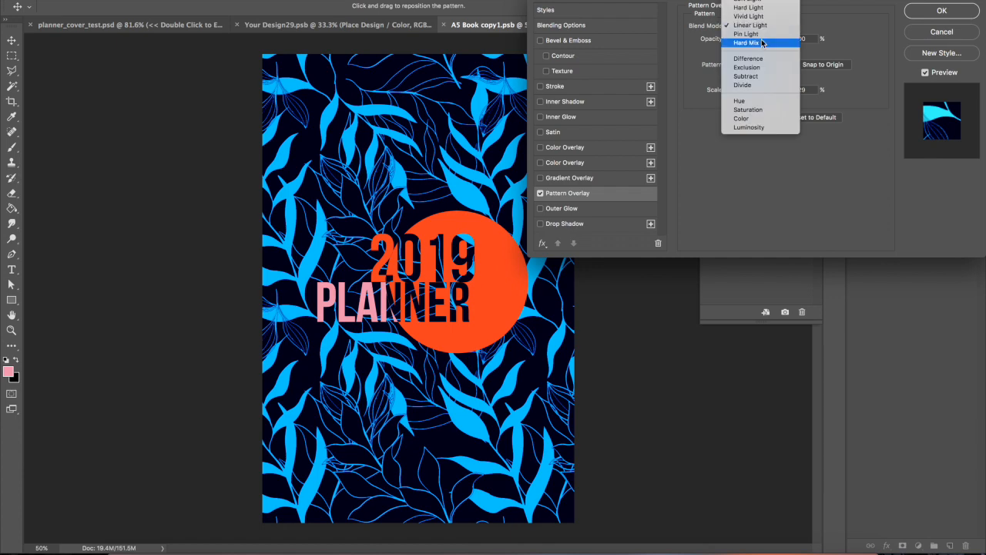
pyautogui.click(760, 43)
pyautogui.click(761, 27)
pyautogui.click(760, 35)
pyautogui.click(761, 26)
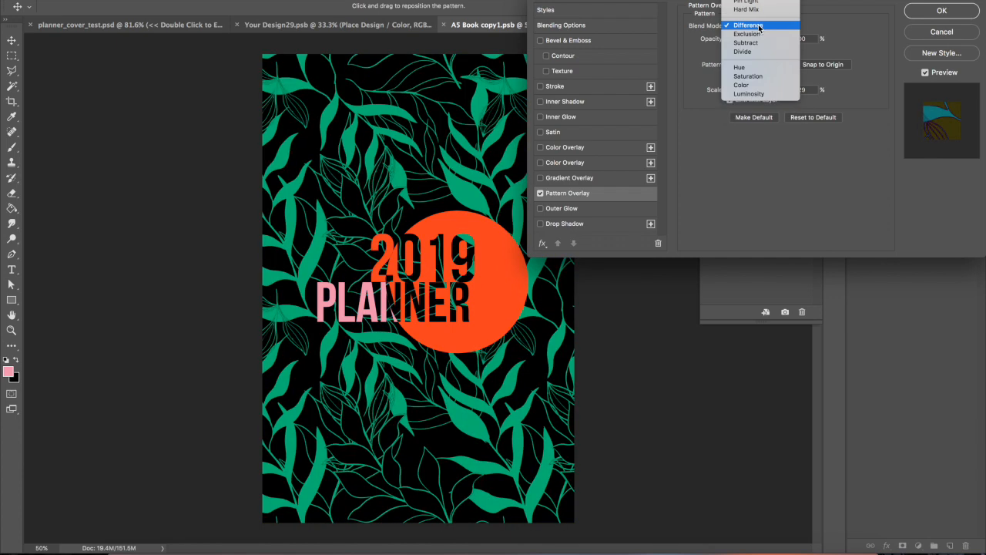
pyautogui.click(761, 93)
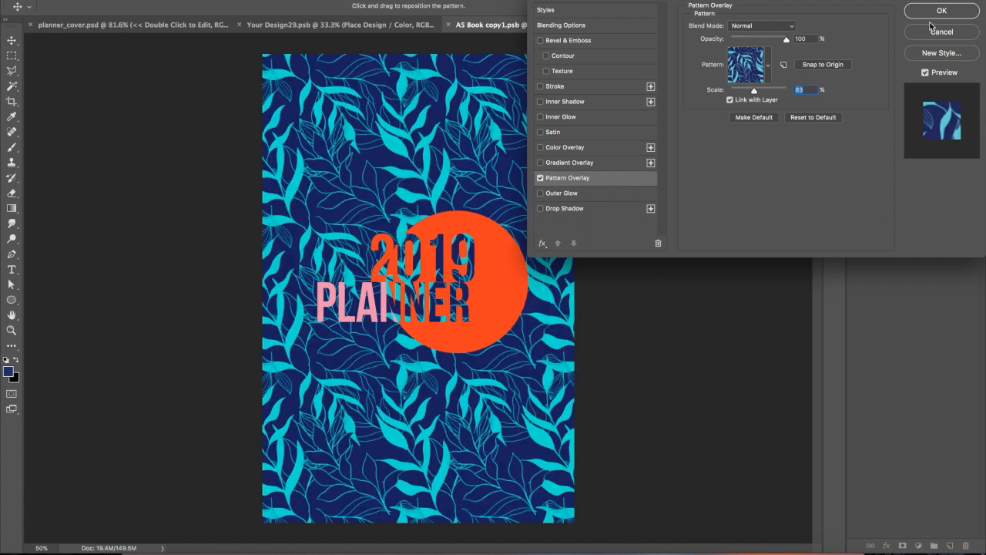
# Step: Apply the pattern overlay in Normal blend mode and create a new blank layer above background_color
pyautogui.click(940, 12)
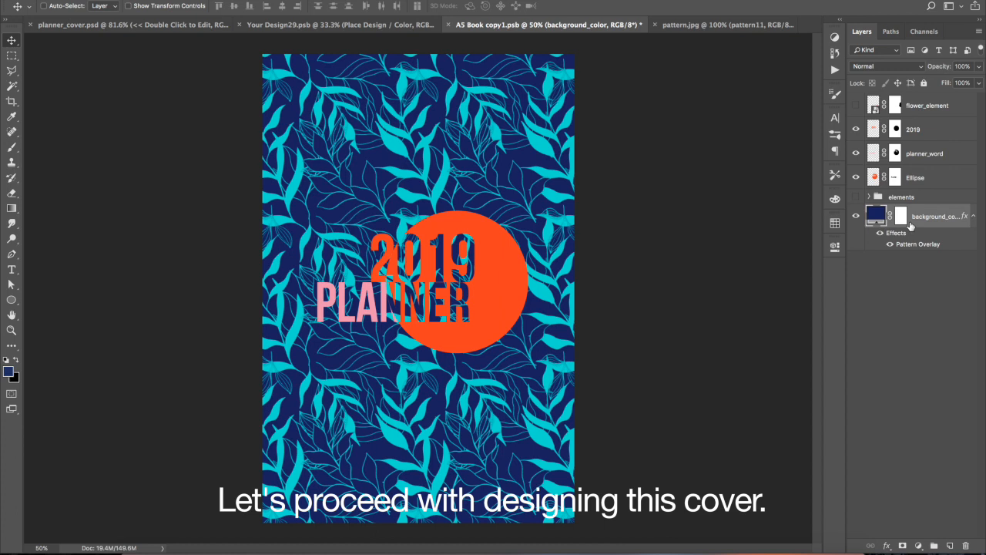
pyautogui.press('shift+super+n')
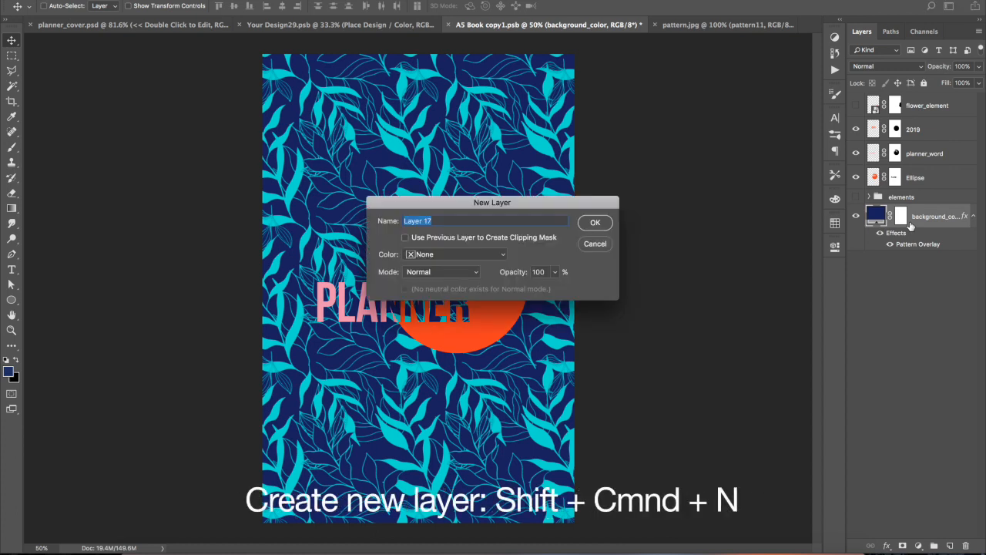
pyautogui.press('Return')
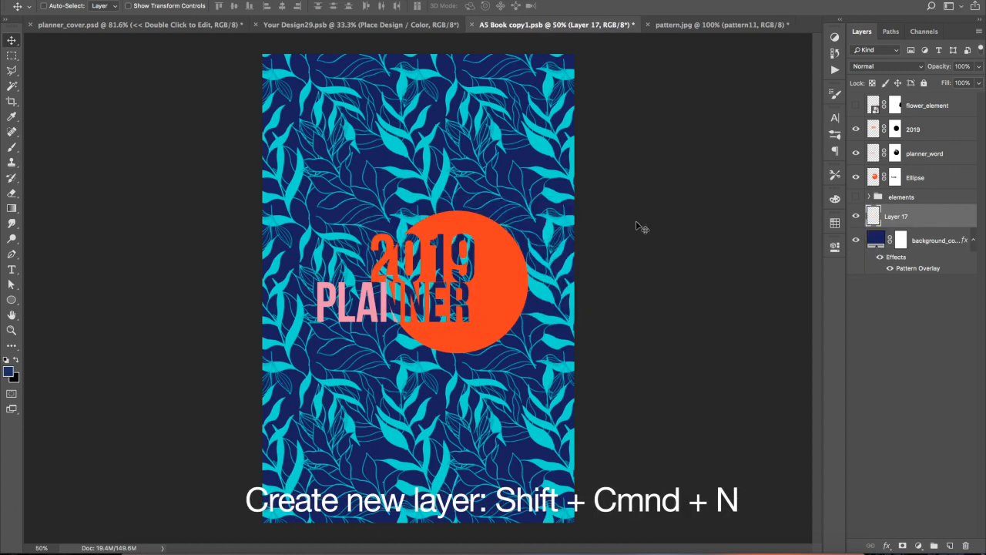
# Step: Fill a full-width rectangular band behind the title and circle on the new layer with dark blue sampled from the background, and deselect
pyautogui.press('m')
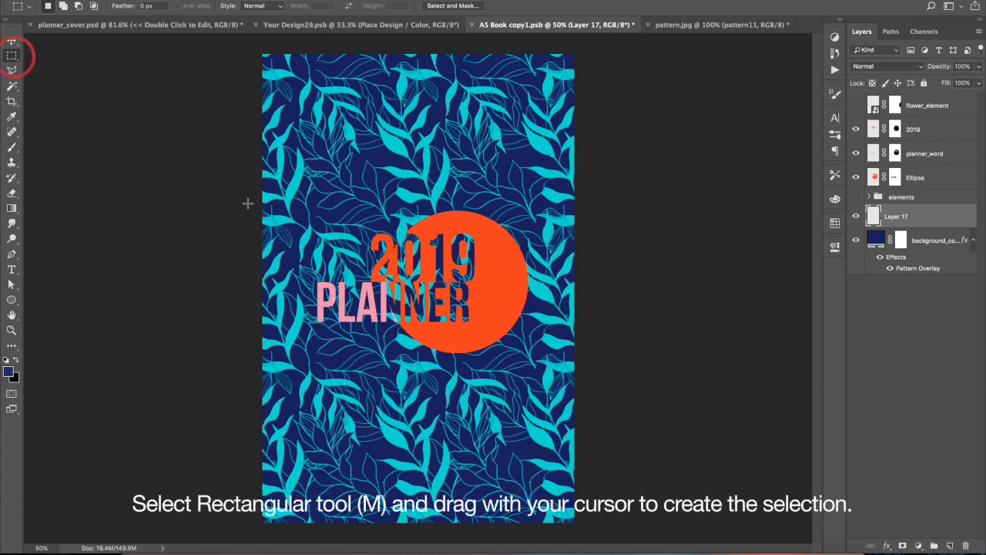
pyautogui.moveTo(248, 204); pyautogui.dragTo(600, 364)
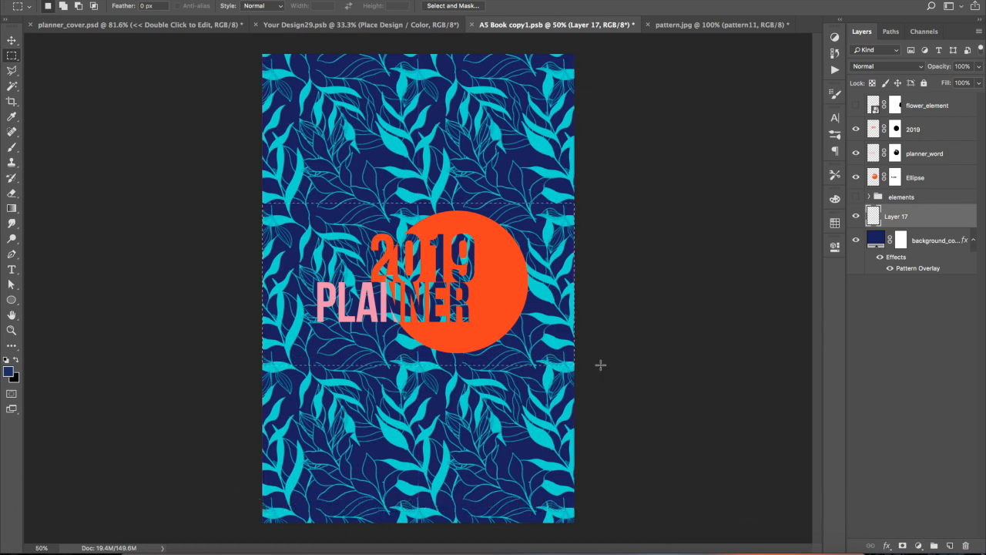
pyautogui.press('g')
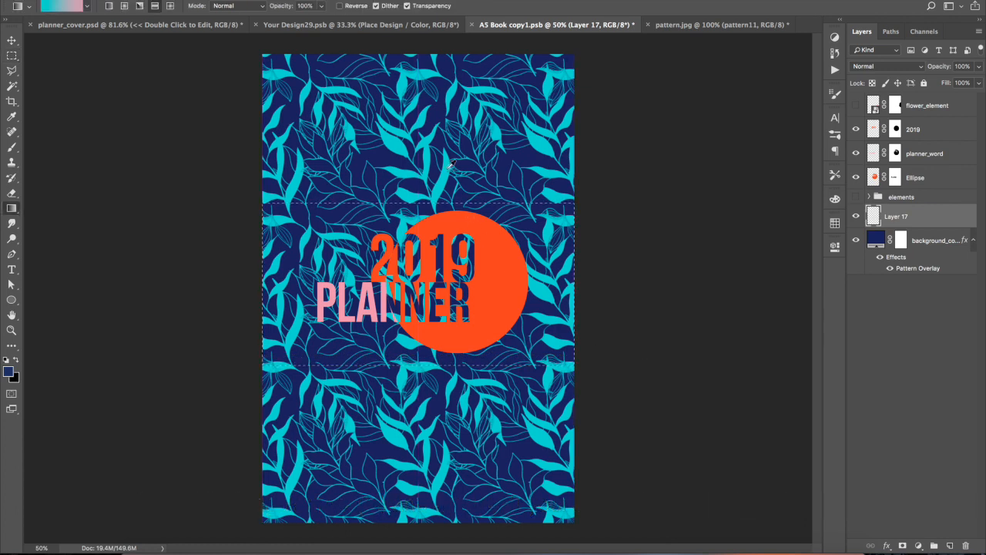
pyautogui.hotkey('shift', 'g')
pyautogui.hotkey('shift', 'g')
pyautogui.click(12, 210)
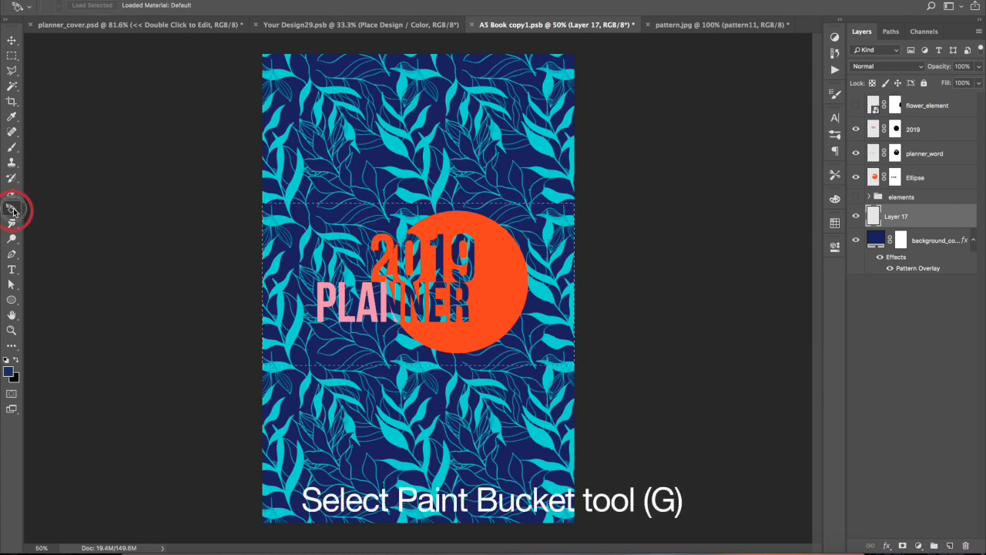
pyautogui.click(56, 222)
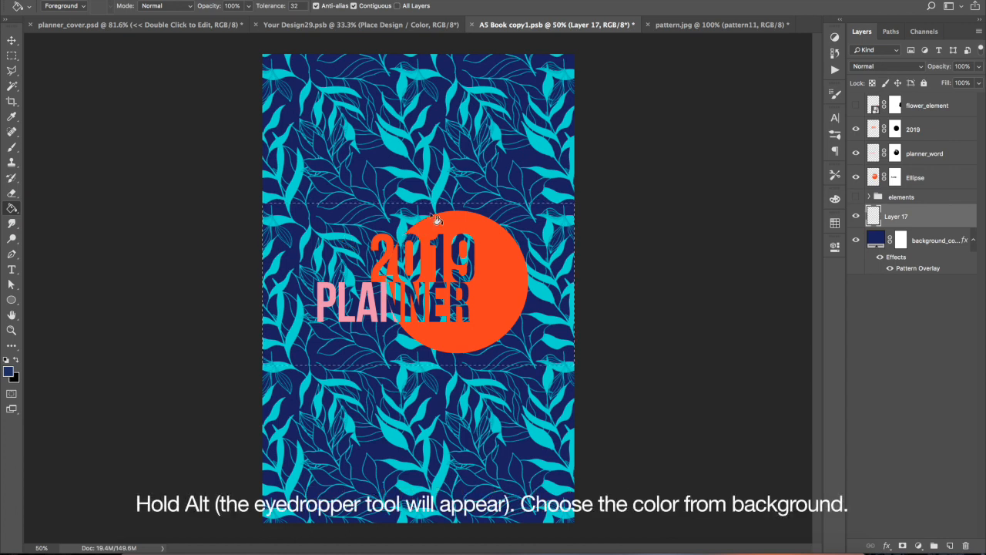
pyautogui.keyDown('alt'); pyautogui.click(530, 162); pyautogui.keyUp('alt')
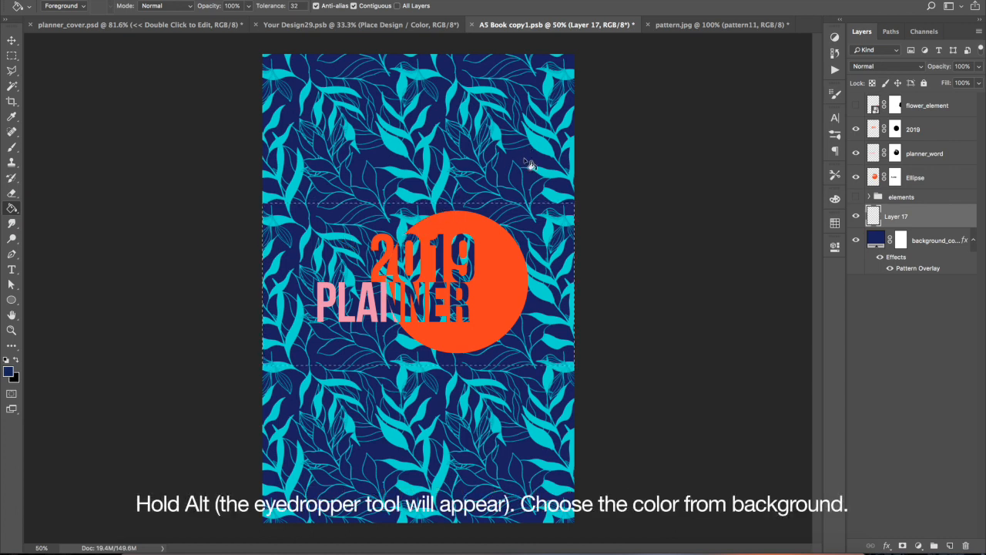
pyautogui.click(553, 259)
pyautogui.press('super+d')
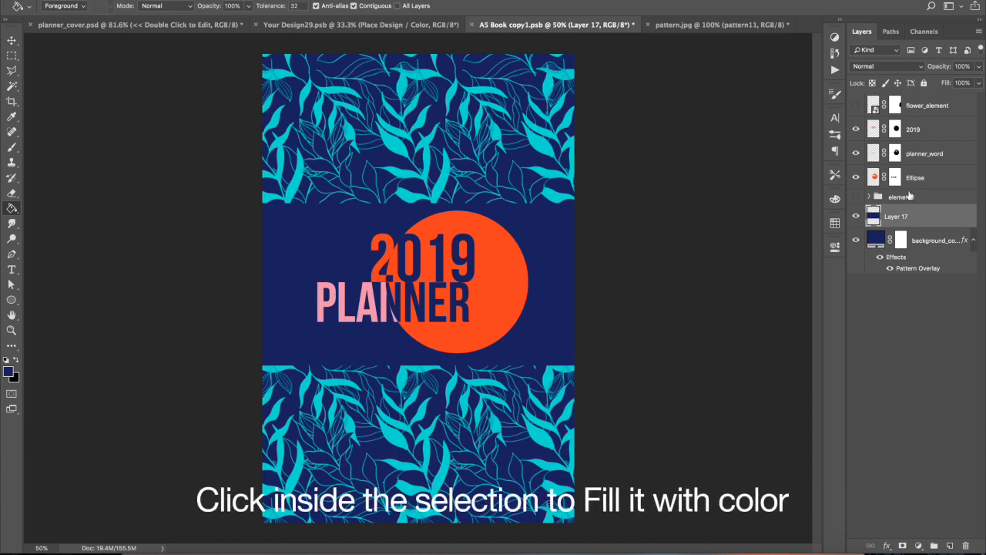
# Step: Add a Color Overlay to the Ellipse layer using turquoise 58c7d2 sampled from the leaf pattern
pyautogui.click(953, 178)
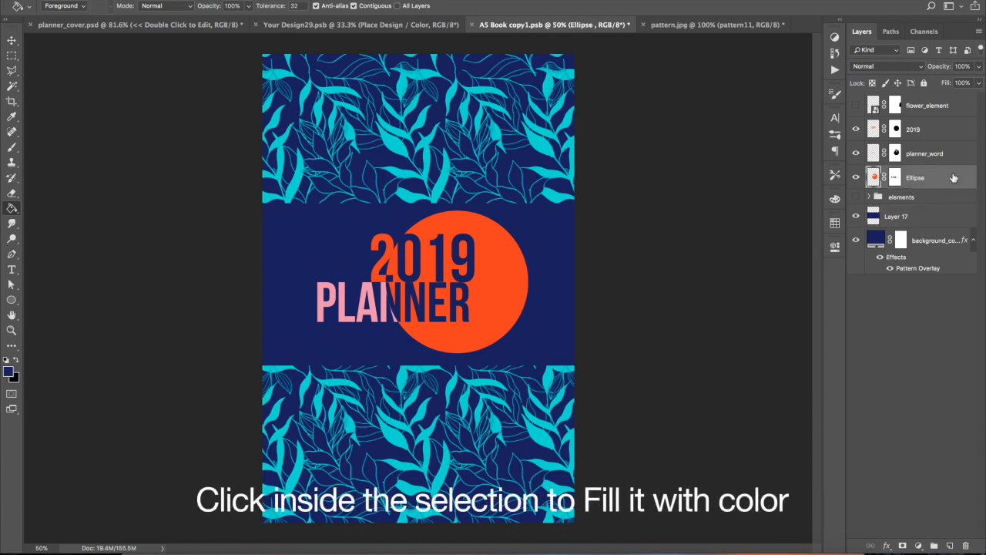
pyautogui.click(855, 178)
pyautogui.click(856, 178)
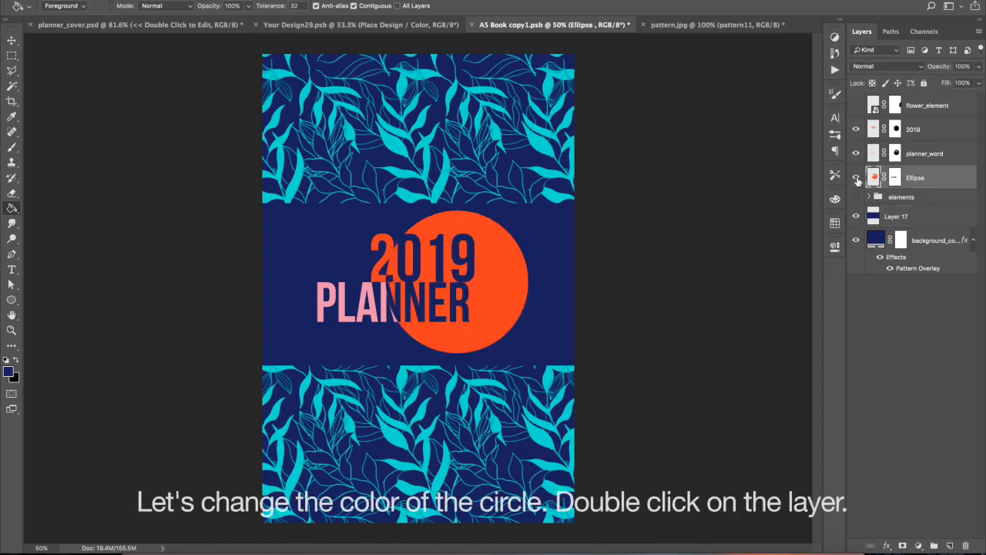
pyautogui.doubleClick(952, 181)
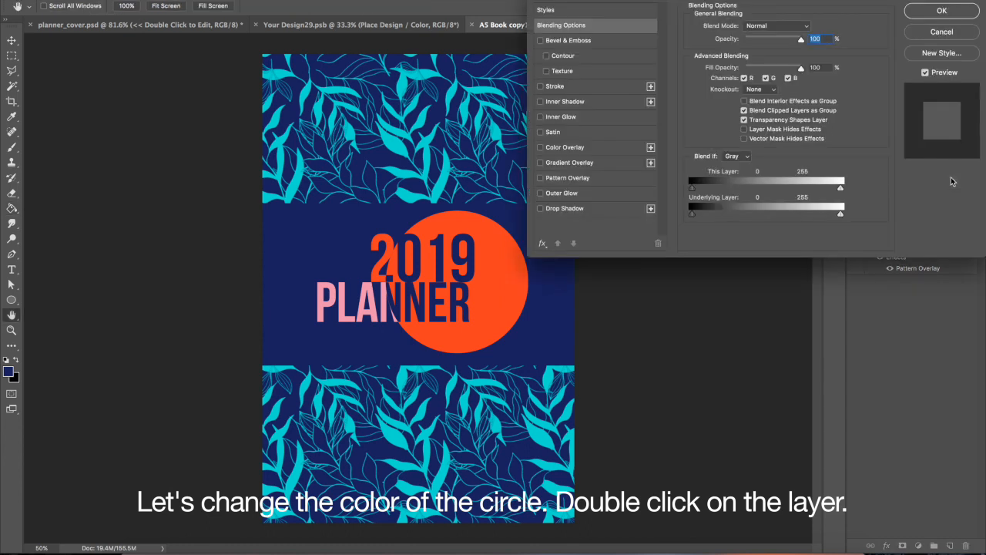
pyautogui.click(575, 148)
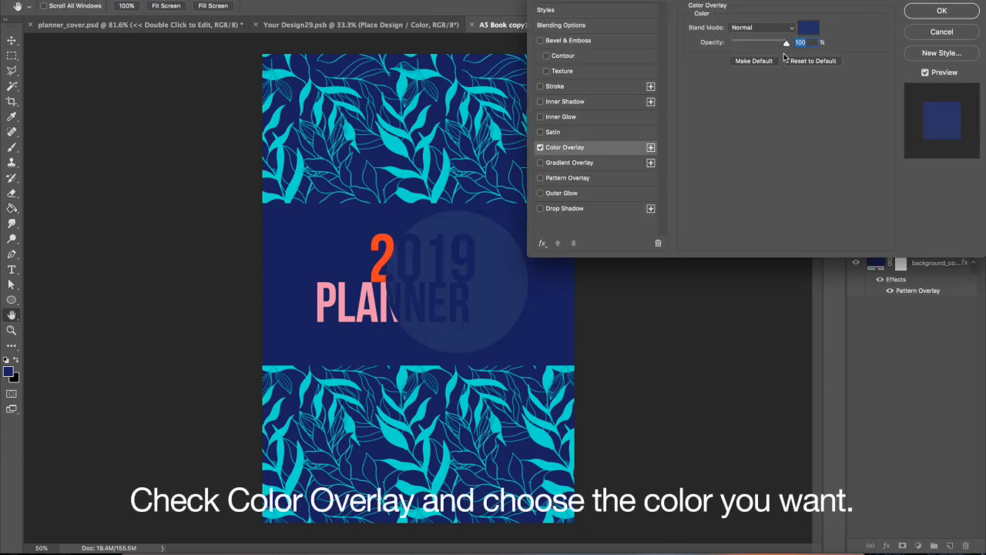
pyautogui.click(805, 31)
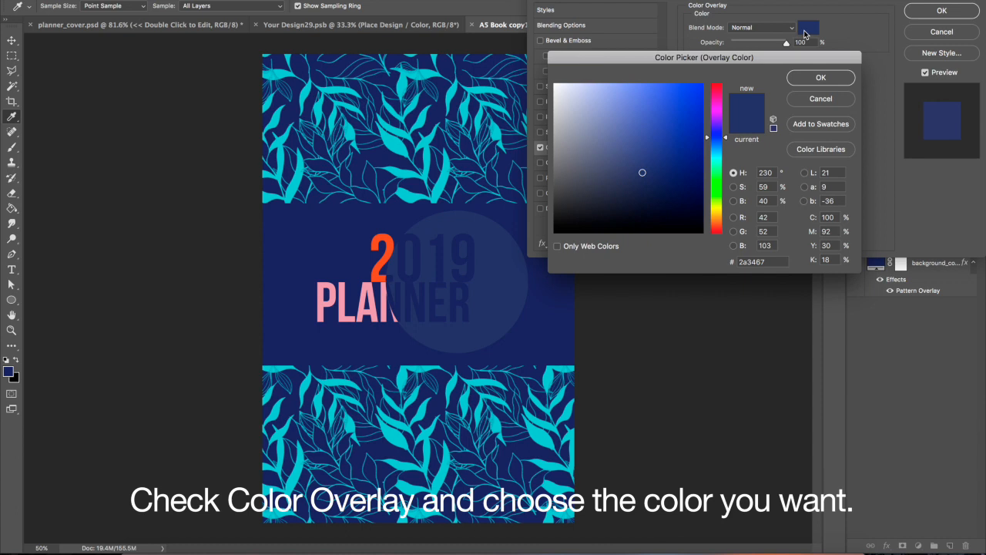
pyautogui.click(391, 152)
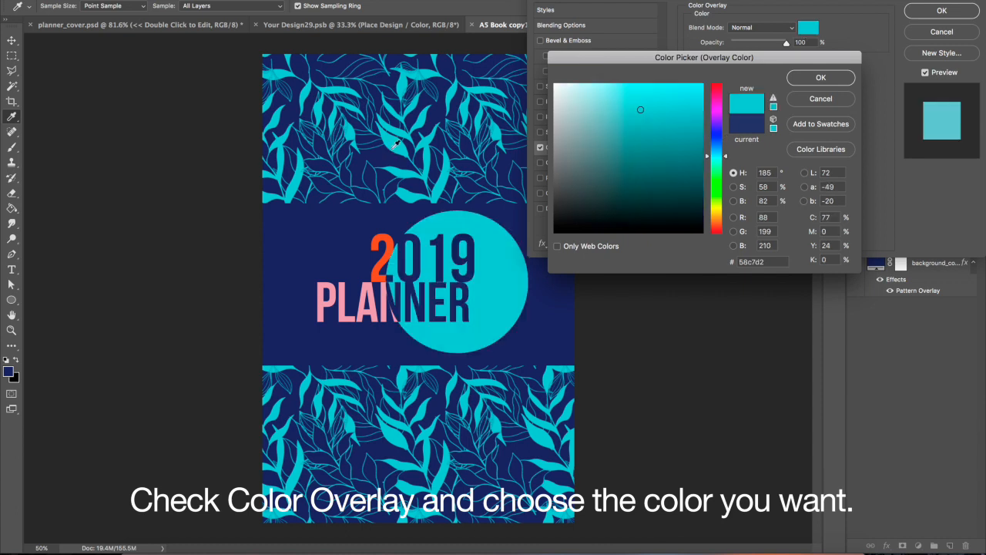
pyautogui.click(800, 80)
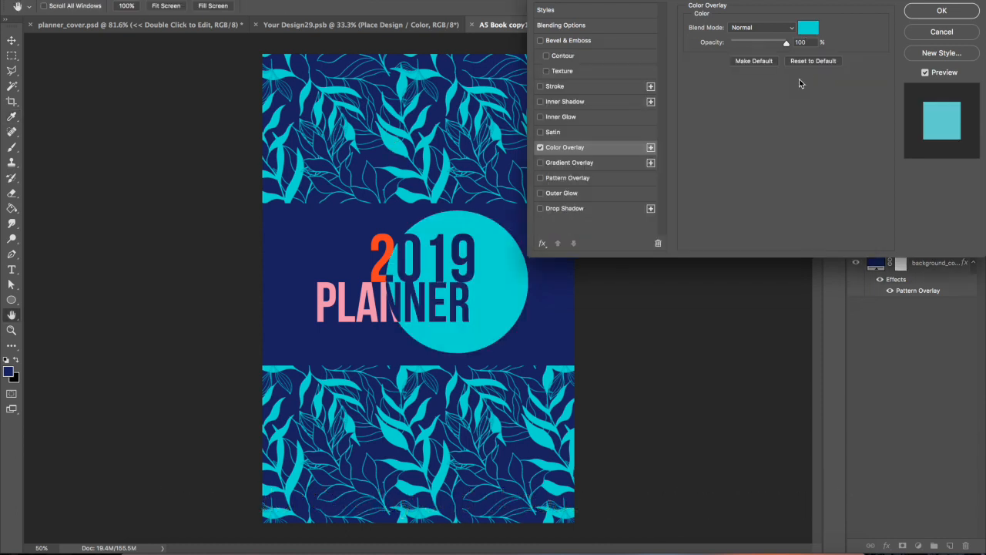
pyautogui.click(930, 14)
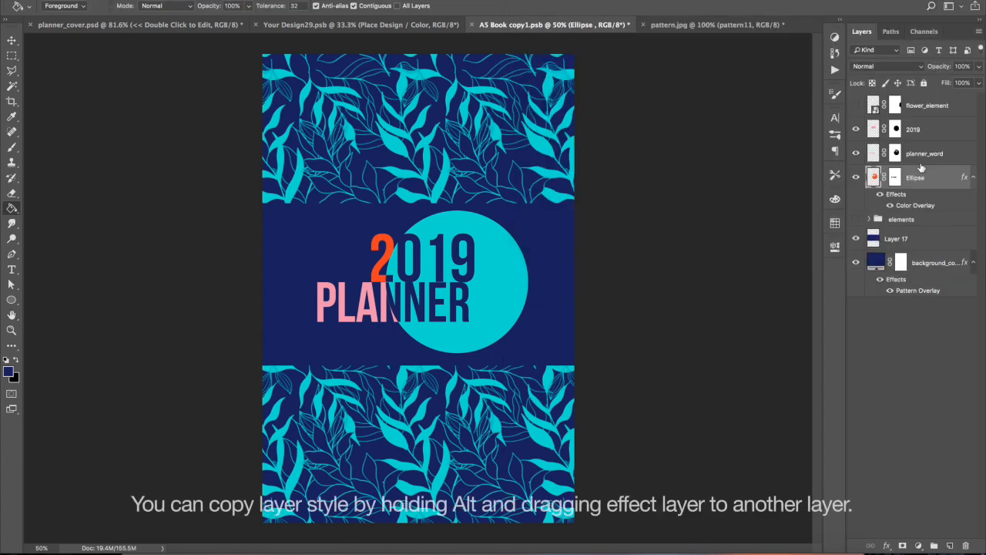
# Step: Copy the Ellipse layer's Color Overlay to the 2019 and planner_word layers, and switch to the pattern.jpg document
pyautogui.moveTo(909, 207); pyautogui.dragTo(918, 135)
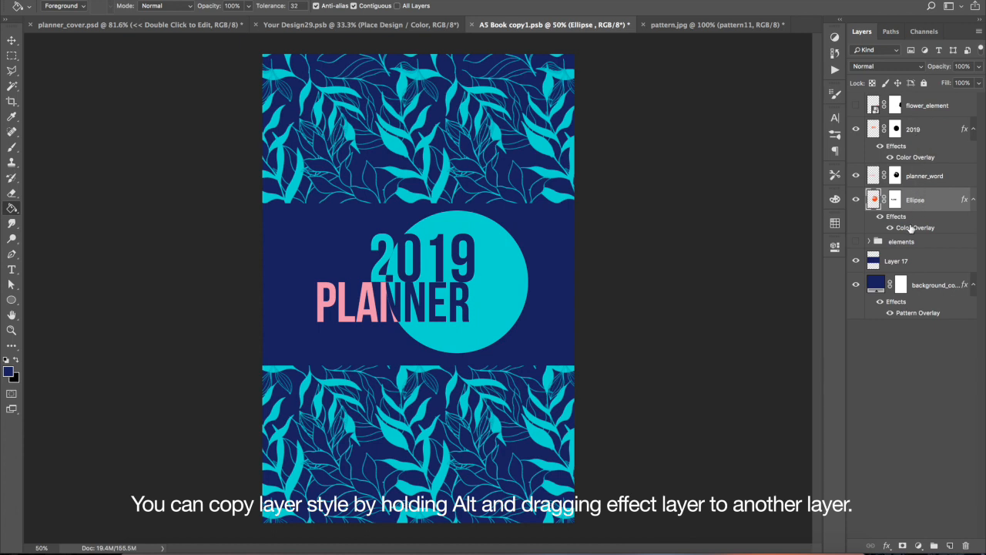
pyautogui.moveTo(911, 227); pyautogui.dragTo(913, 177)
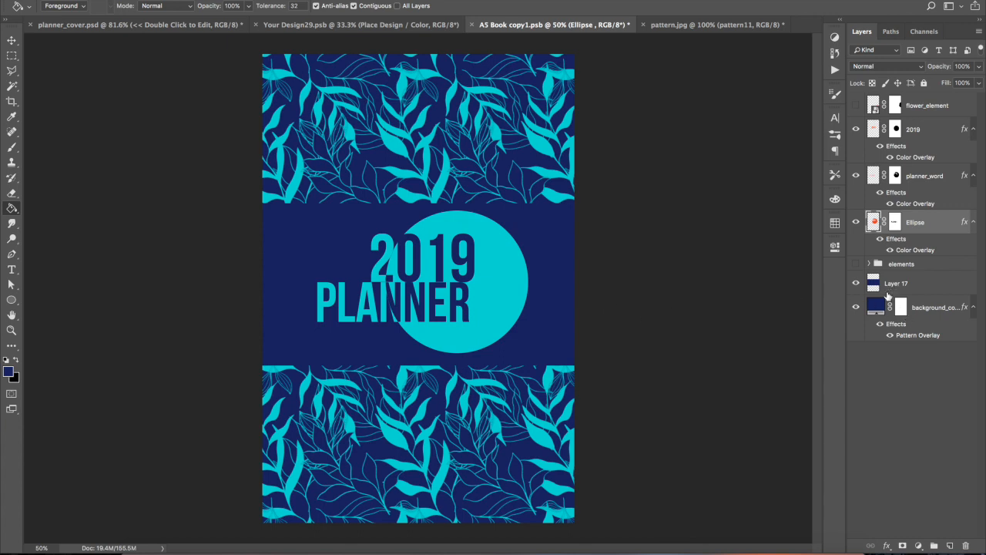
pyautogui.click(740, 26)
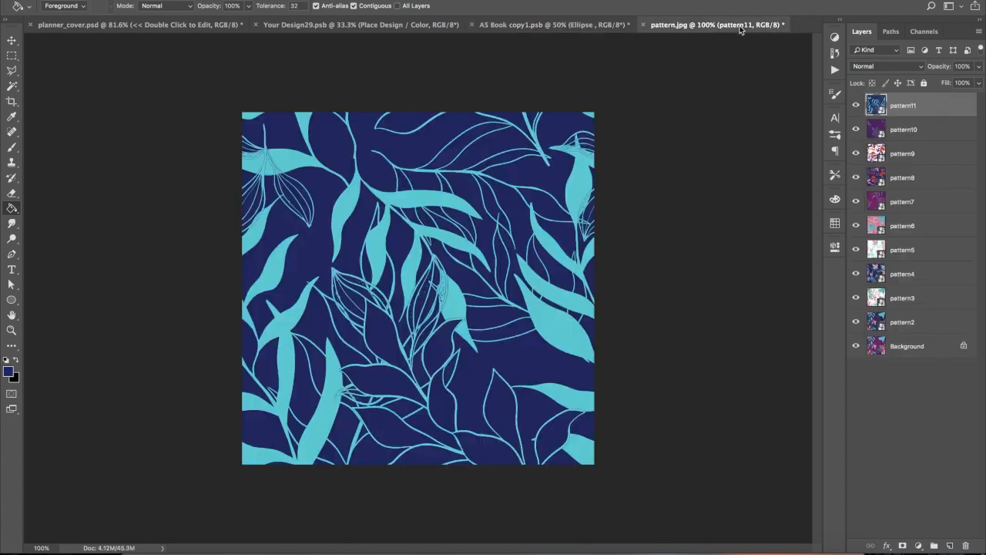
# Step: Hide the pattern11, pattern10 and pattern9 layers and define the pattern8 artwork as a new pattern
pyautogui.click(856, 106)
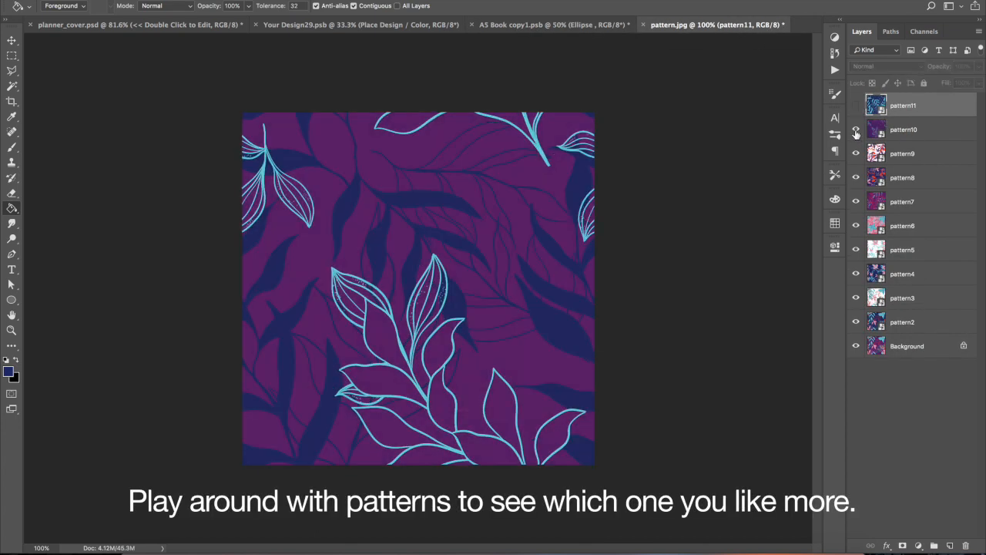
pyautogui.click(855, 130)
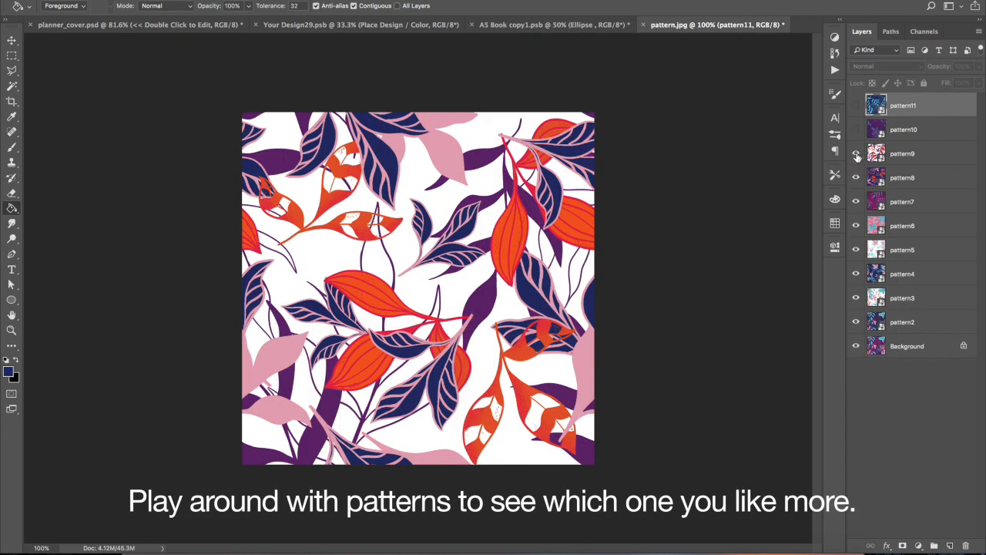
pyautogui.click(856, 155)
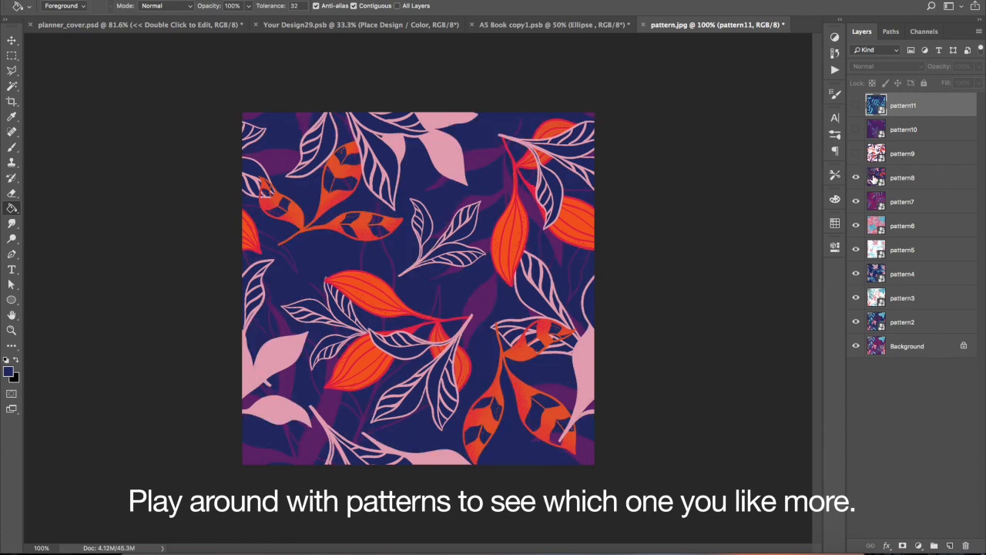
pyautogui.click(873, 178)
pyautogui.click(130, 1)
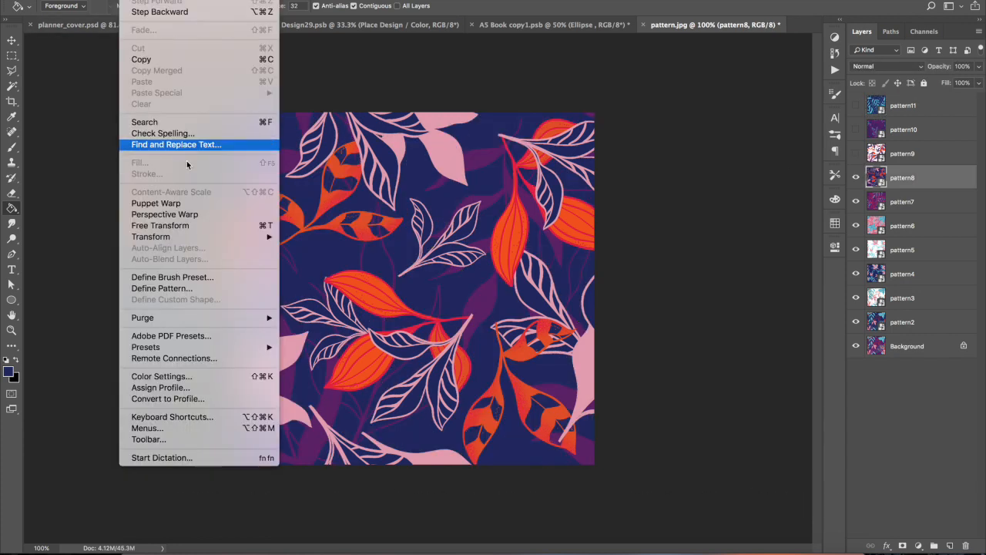
pyautogui.click(195, 289)
pyautogui.click(631, 244)
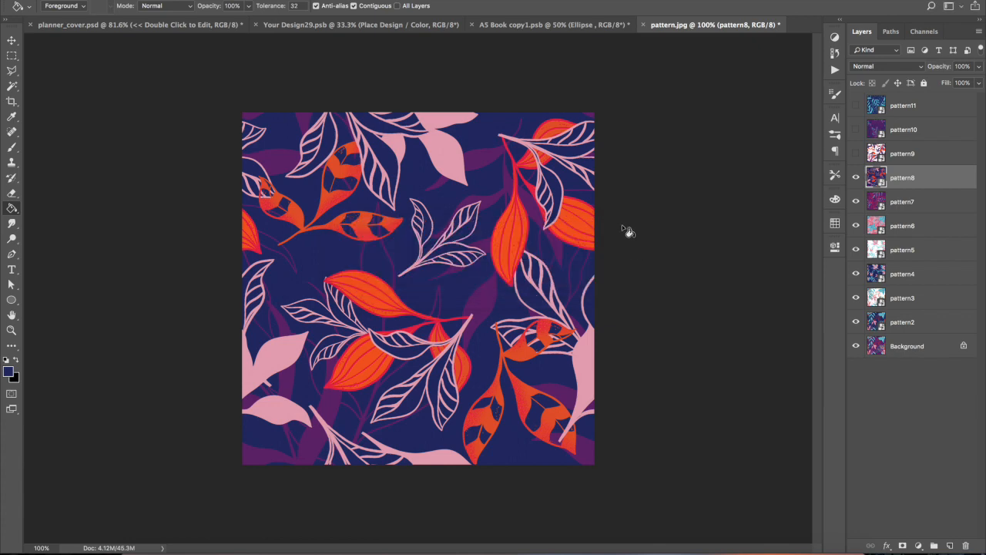
# Step: In A5 Book copy1.psb, change background_color's Pattern Overlay to the new orange-and-pink leaf pattern at 129% scale
pyautogui.click(531, 24)
pyautogui.doubleClick(931, 336)
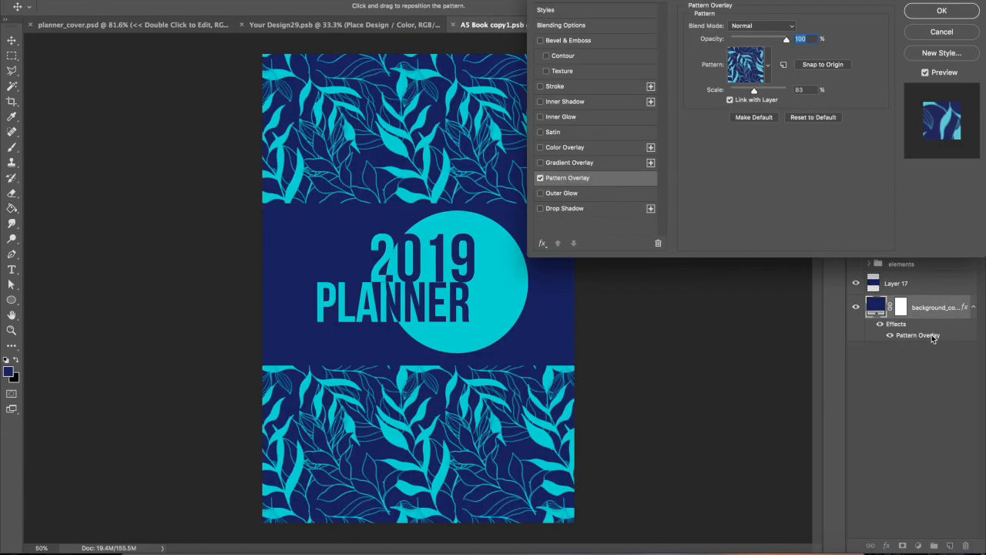
pyautogui.click(767, 69)
pyautogui.click(745, 139)
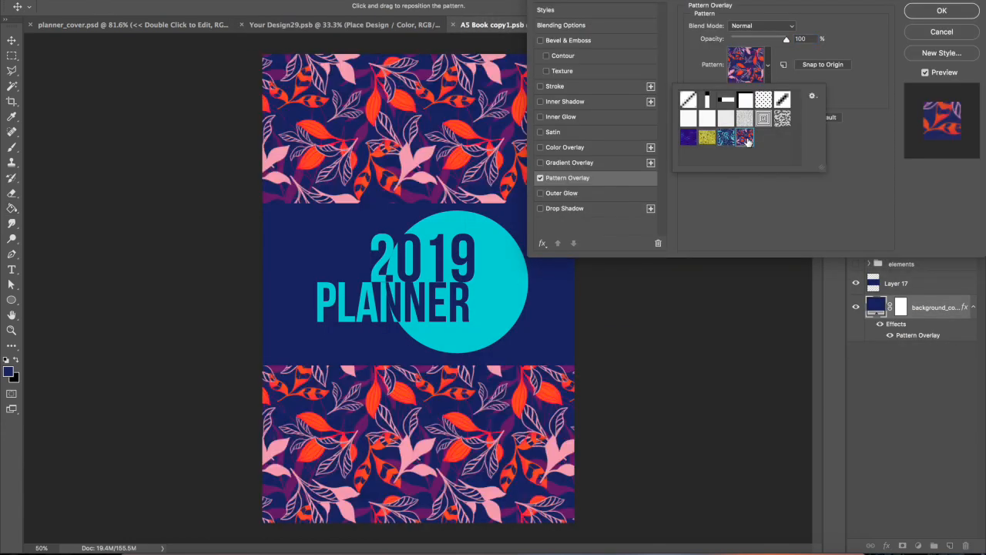
pyautogui.click(846, 93)
pyautogui.moveTo(754, 92); pyautogui.dragTo(761, 94)
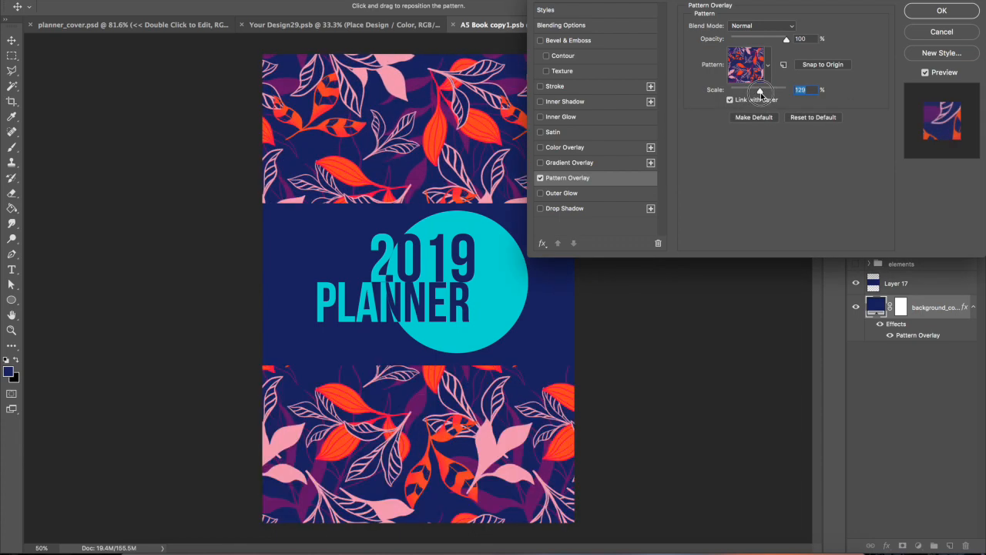
pyautogui.click(940, 10)
# Step: Turn off the Color Overlay effects on the Ellipse and 2019 layers
pyautogui.doubleClick(919, 250)
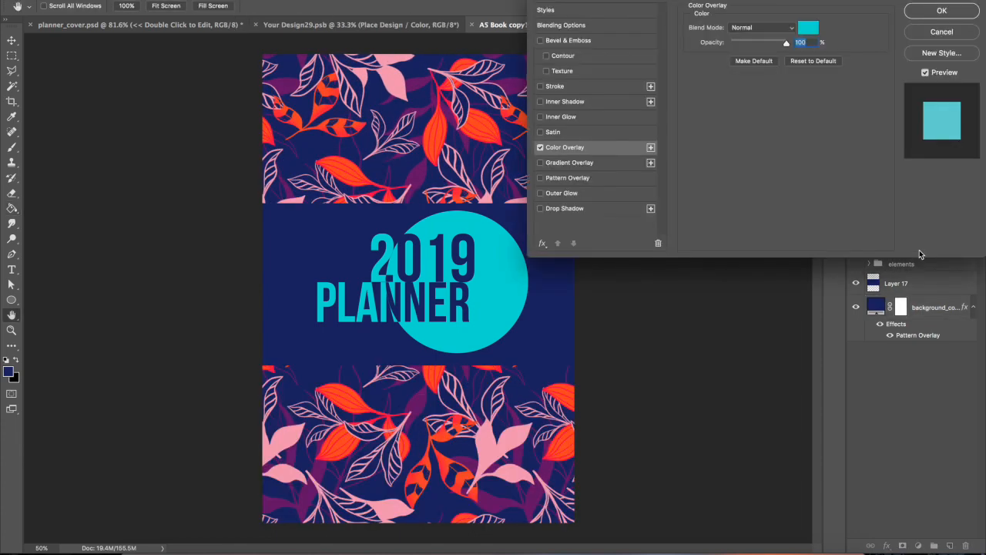
pyautogui.click(932, 34)
pyautogui.click(889, 157)
# Step: Change the planner_word layer's Color Overlay to pink e29bad sampled from a leaf in the pattern
pyautogui.doubleClick(916, 205)
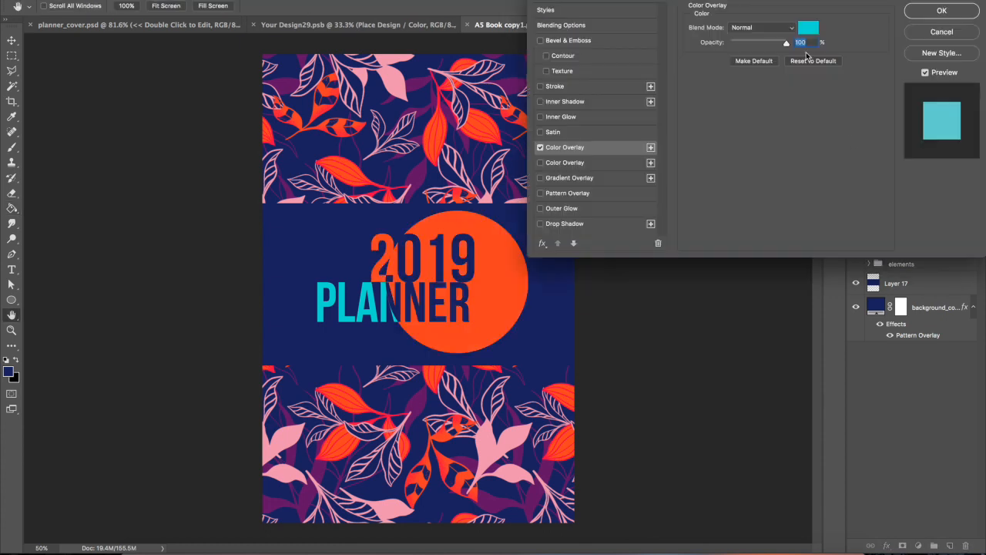
pyautogui.click(807, 28)
pyautogui.click(393, 81)
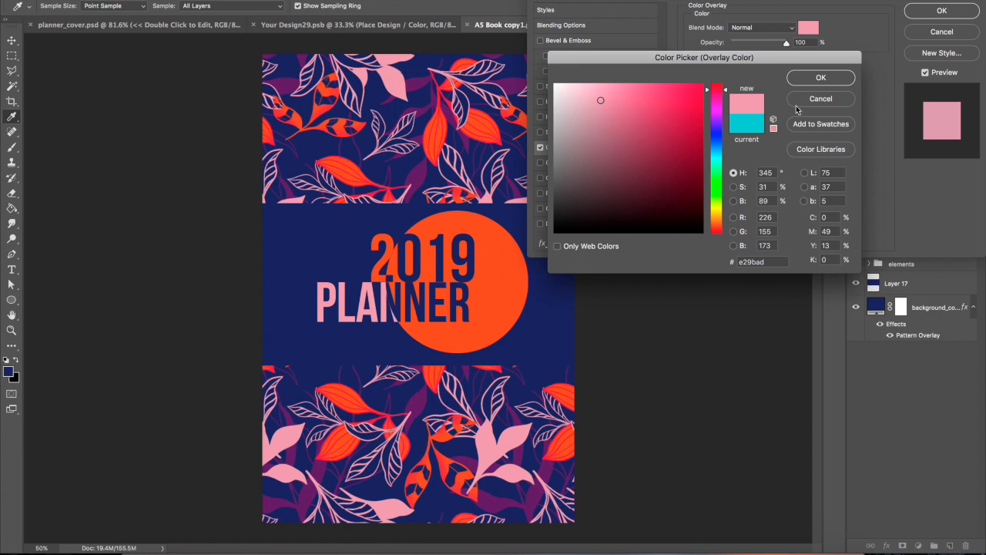
pyautogui.click(808, 81)
pyautogui.click(941, 11)
# Step: Nudge the Layer 17 title band slightly upward
pyautogui.click(856, 285)
pyautogui.click(856, 285)
pyautogui.click(903, 285)
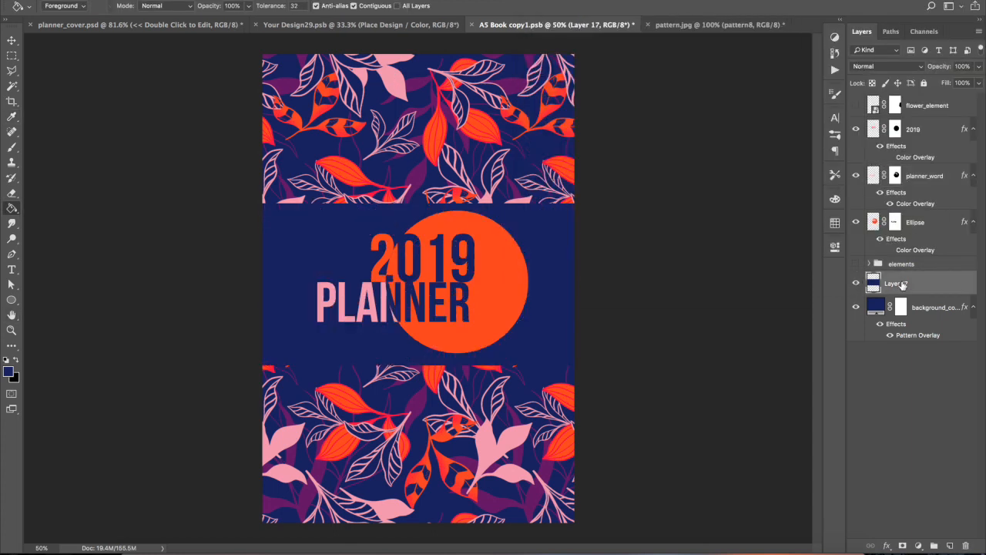
pyautogui.press('v')
pyautogui.press('Up')
pyautogui.press('Up')
pyautogui.press('Up')
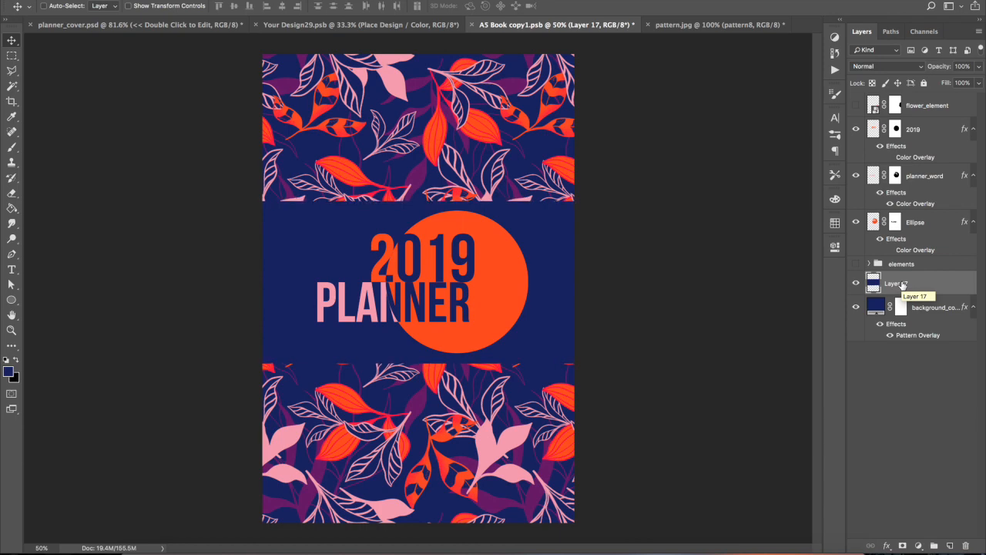
pyautogui.hotkey('ctrl', '-')
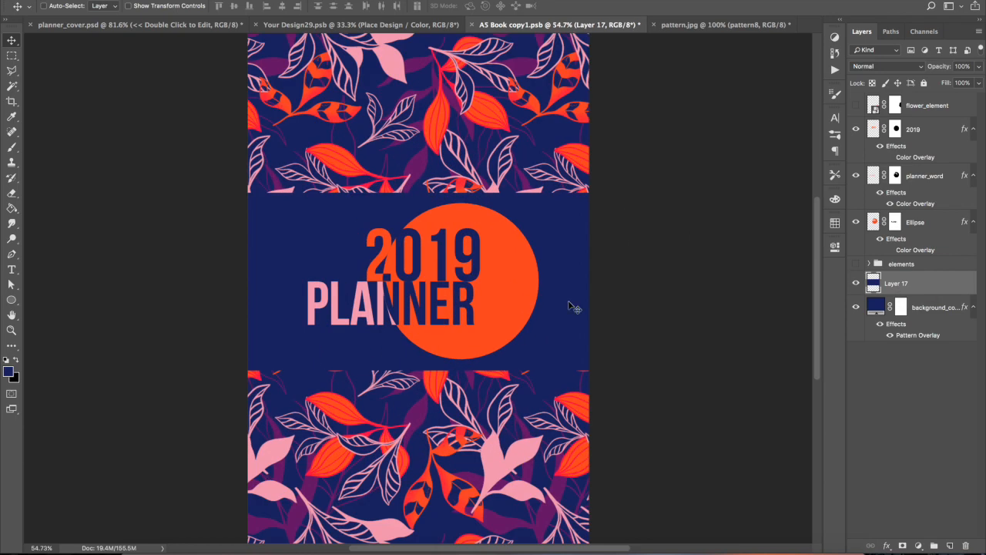
# Step: Turn the 2019 layer's Color Overlay back on and set it to pink e29bad sampled from the PLANNER lettering
pyautogui.click(925, 138)
pyautogui.click(890, 158)
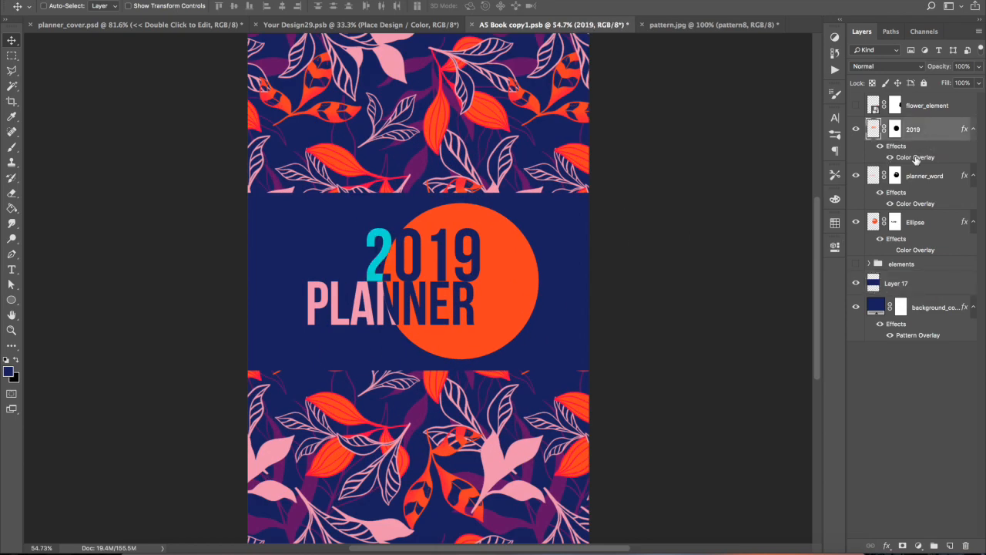
pyautogui.doubleClick(915, 157)
pyautogui.click(808, 28)
pyautogui.click(373, 313)
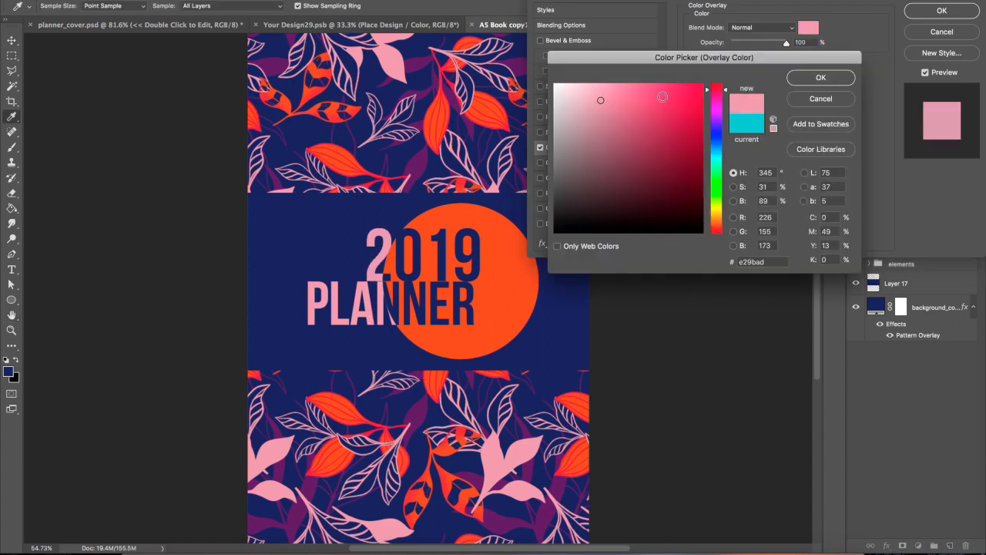
pyautogui.click(820, 78)
pyautogui.click(924, 11)
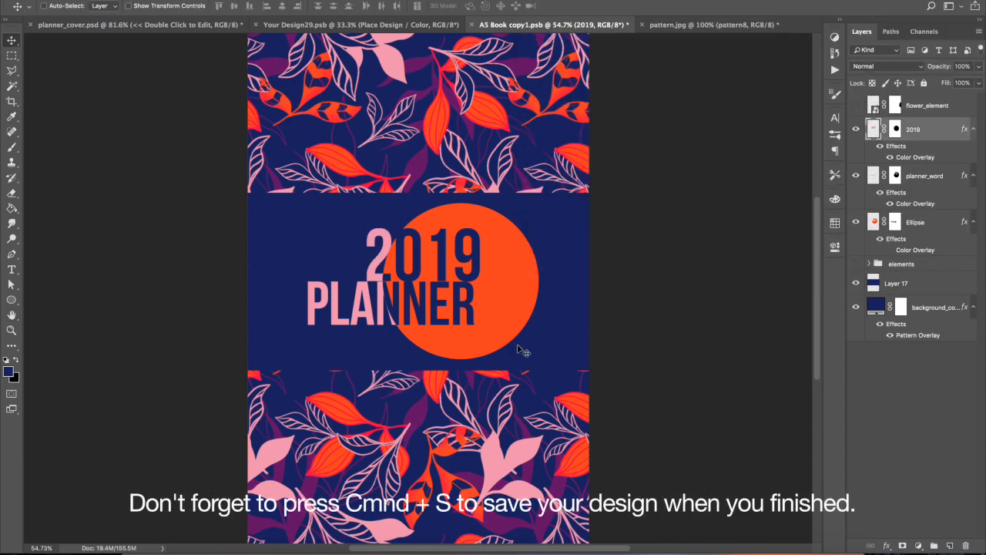
# Step: Save the cover design in A5 Book copy1.psb and the mockup in Your Design29.psb
pyautogui.press('super')
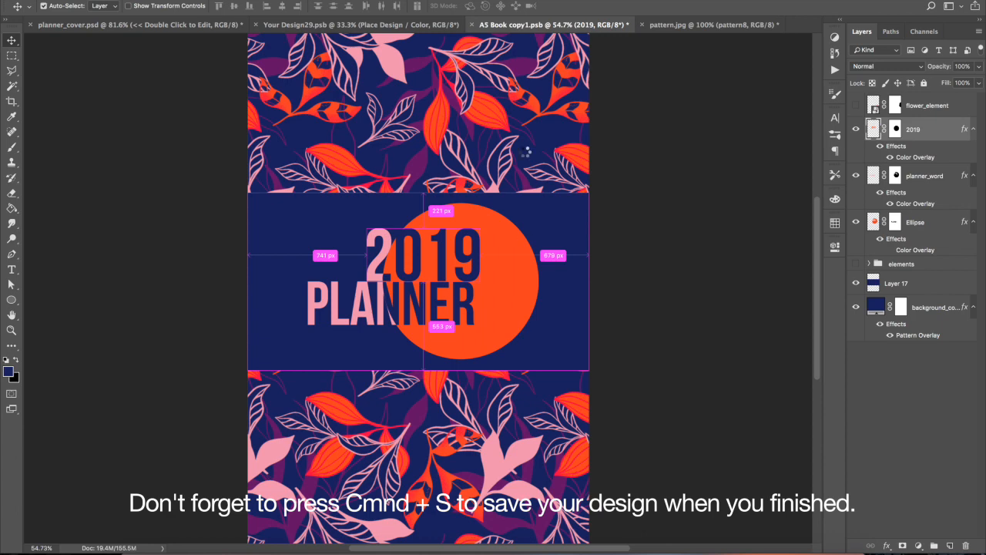
pyautogui.press('super+s')
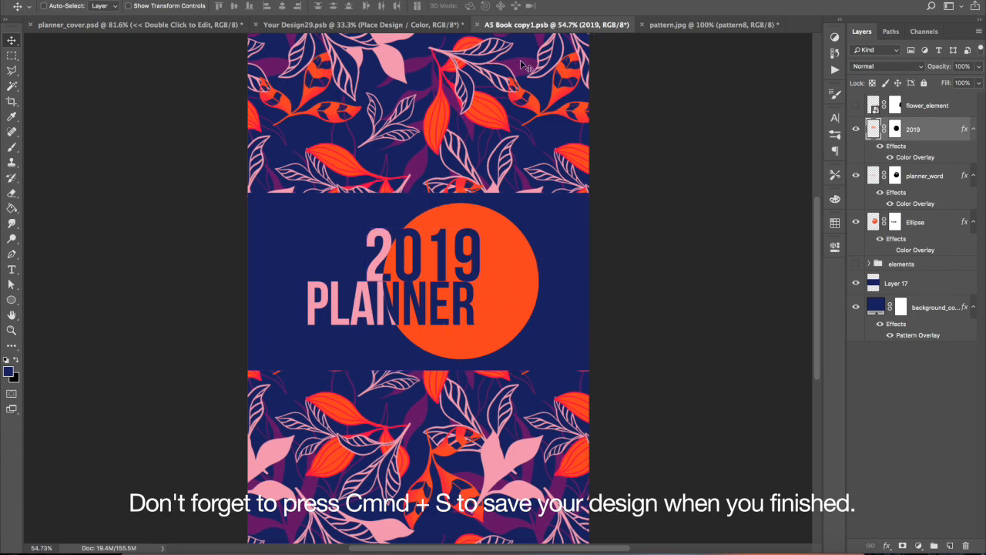
pyautogui.click(427, 27)
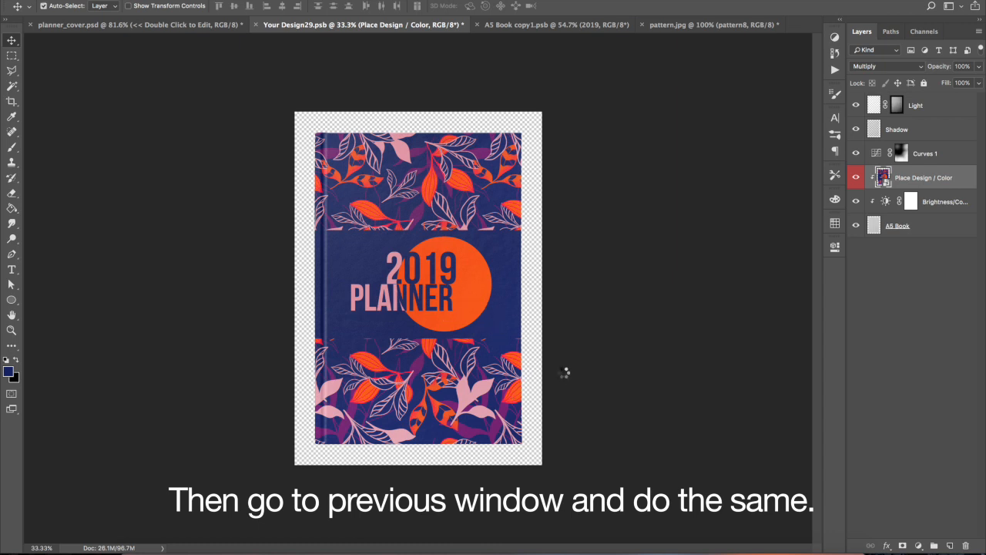
pyautogui.hotkey('ctrl', 's')
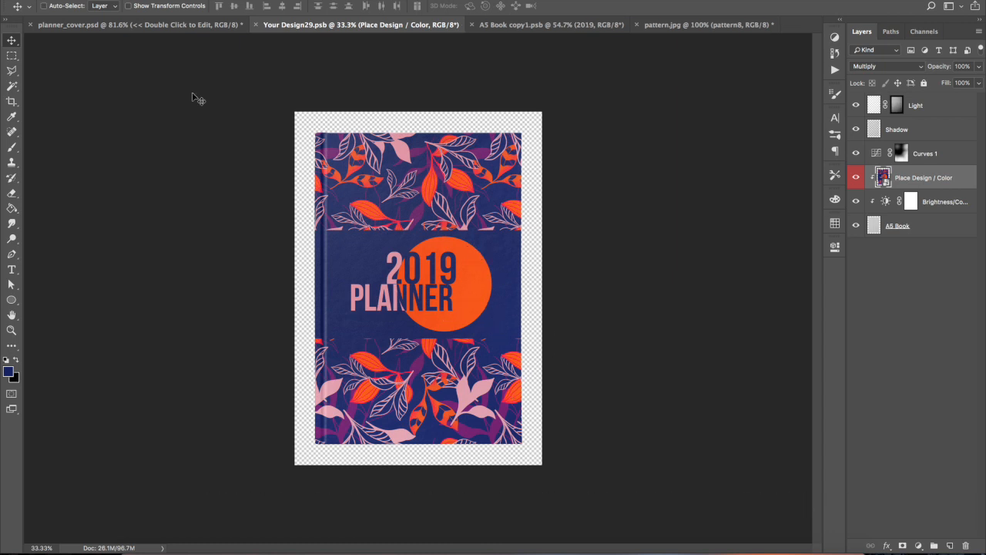
# Step: Examine the title, band and leaf pattern up close on the mockup in planner_cover.psd
pyautogui.click(165, 26)
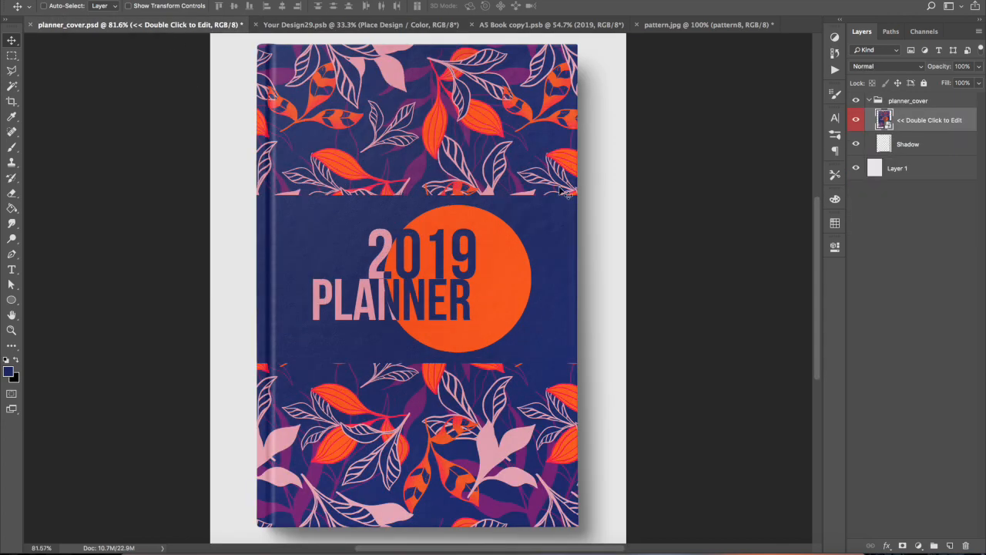
pyautogui.press('z')
pyautogui.moveTo(274, 104); pyautogui.dragTo(337, 112)
pyautogui.moveTo(437, 238); pyautogui.dragTo(314, 85)
pyautogui.scroll(-10, 443, 292)
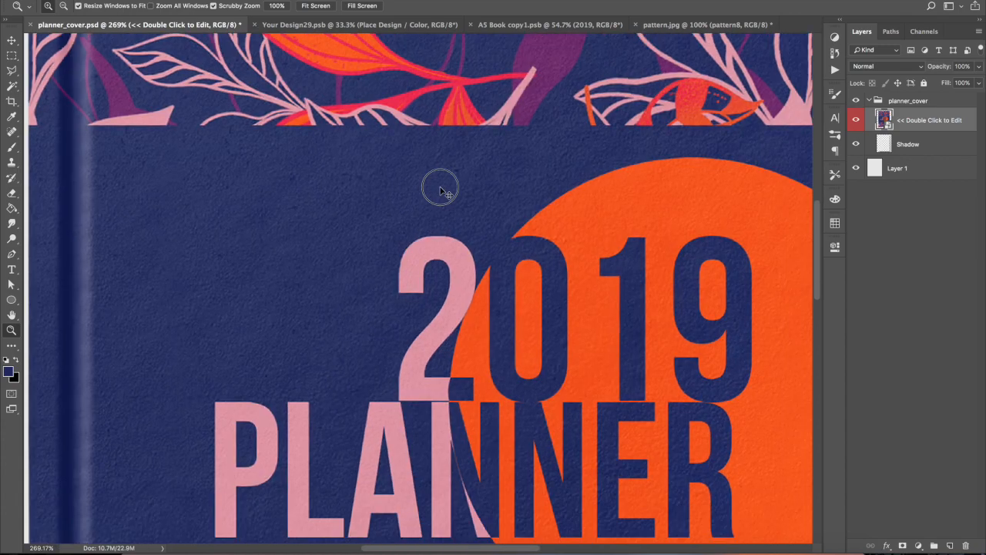
pyautogui.scroll(-10, 523, 384)
pyautogui.hscroll(2, 524, 385)
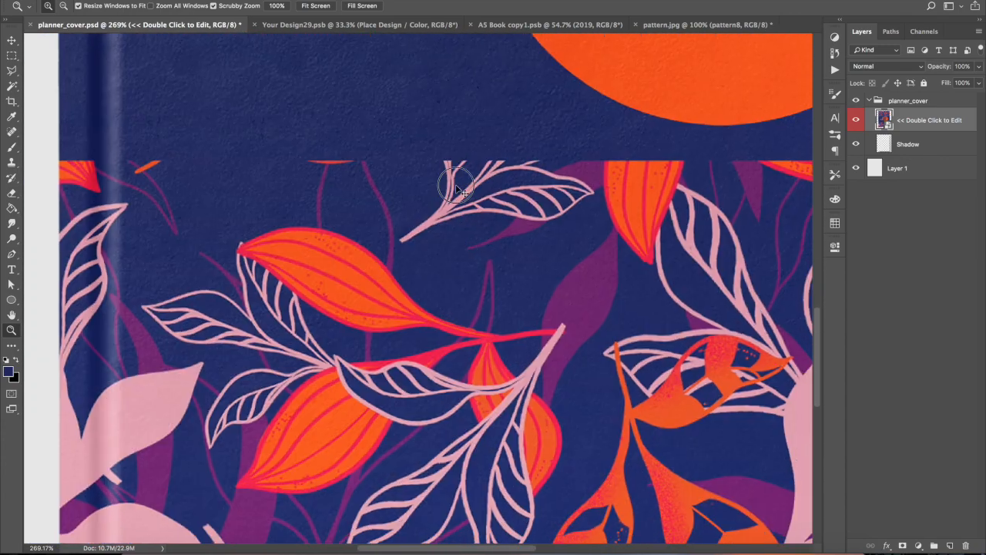
pyautogui.hscroll(3, 628, 237)
pyautogui.scroll(10, 628, 237)
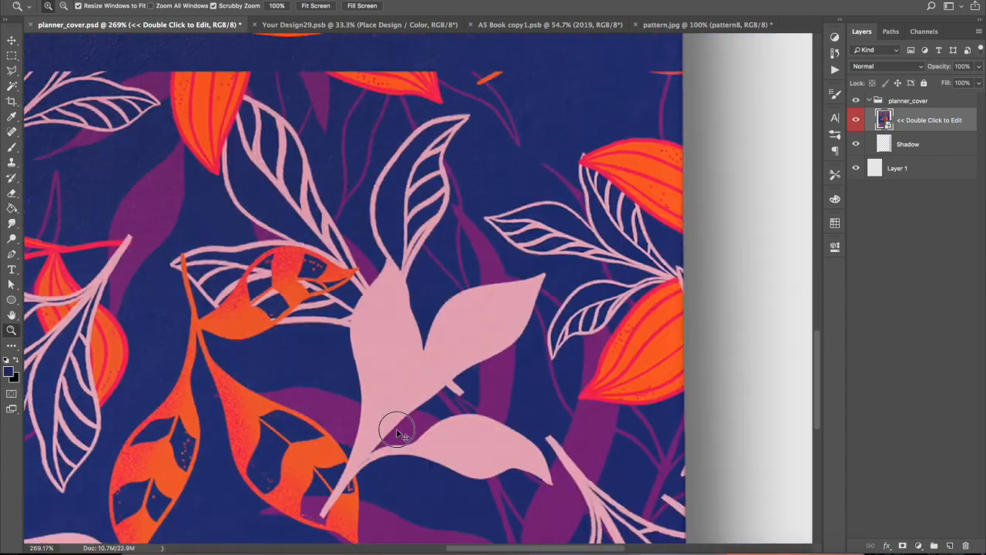
pyautogui.scroll(2, 545, 267)
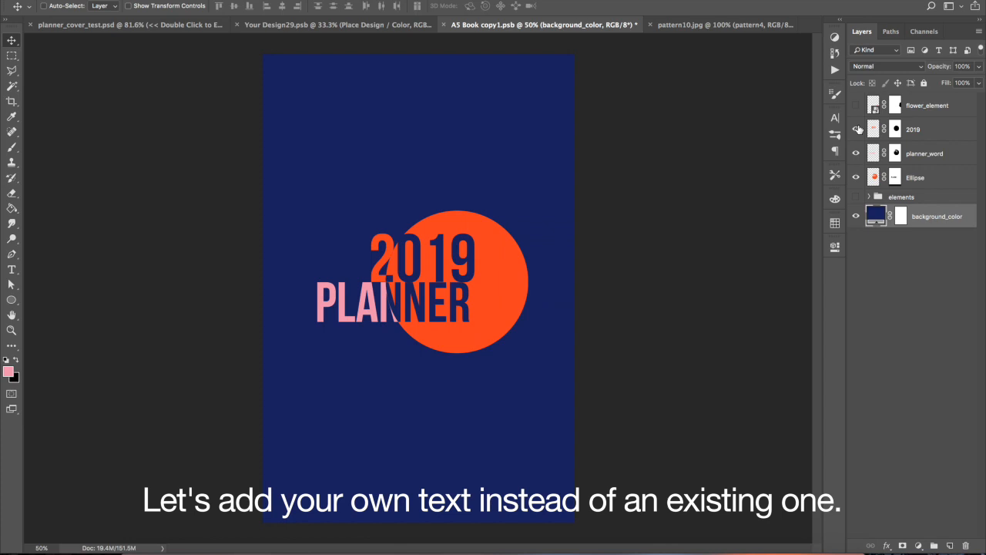
# Step: Hide the Ellipse, planner_word and 2019 layers, leaving only background_color shown
pyautogui.click(854, 178)
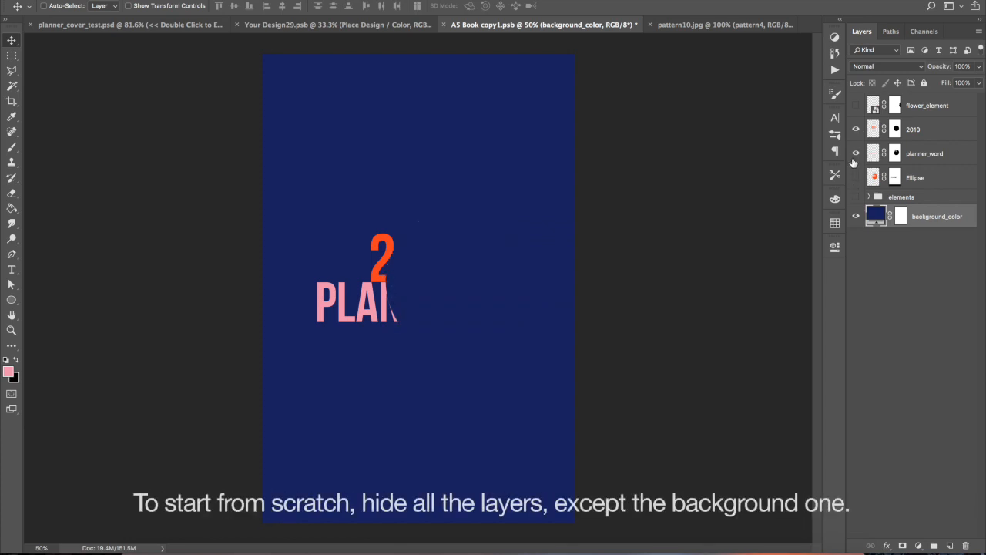
pyautogui.click(854, 154)
pyautogui.click(854, 132)
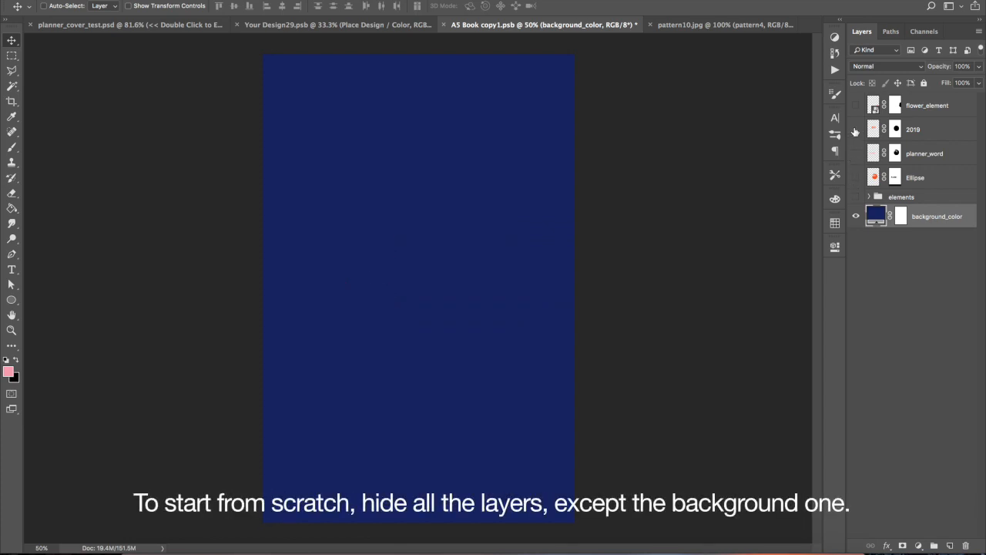
# Step: Add a text frame containing "I CAN DO IT!" in the middle of the cover and display the character settings
pyautogui.press('t')
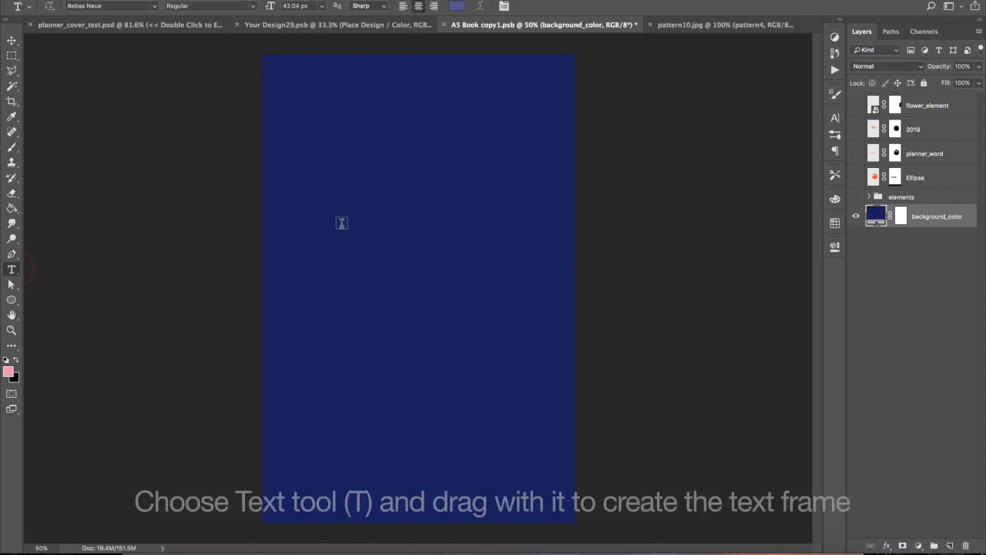
pyautogui.moveTo(335, 215); pyautogui.dragTo(512, 333)
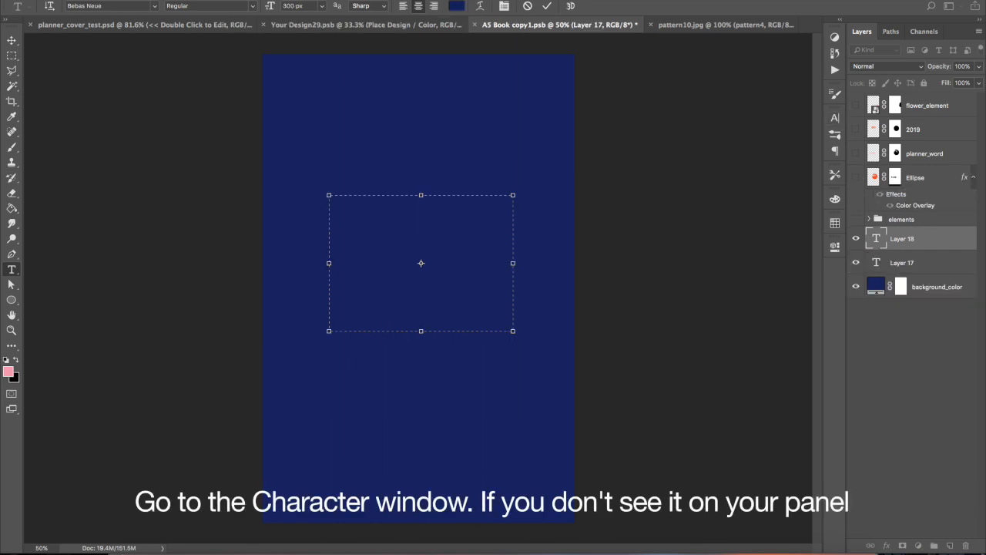
pyautogui.click(375, 1)
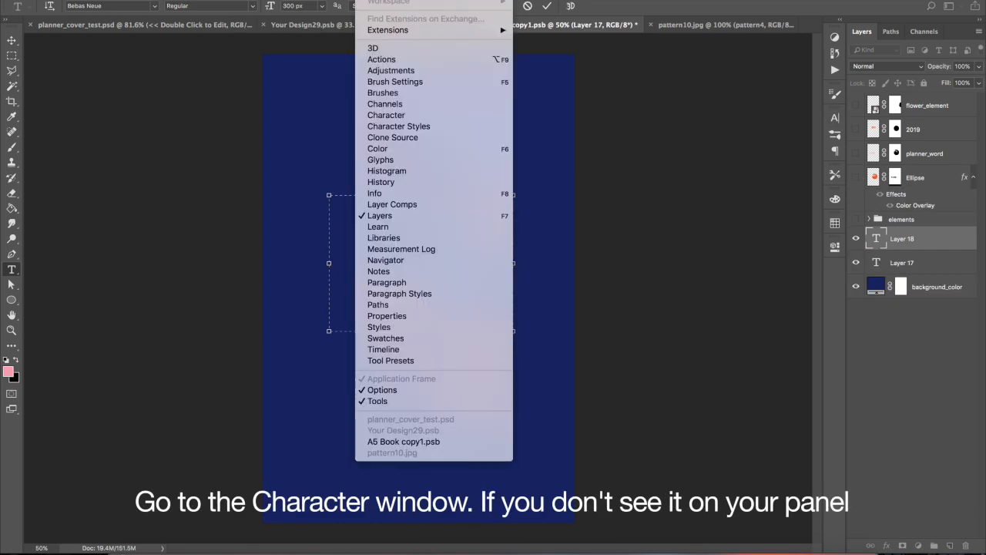
pyautogui.click(398, 115)
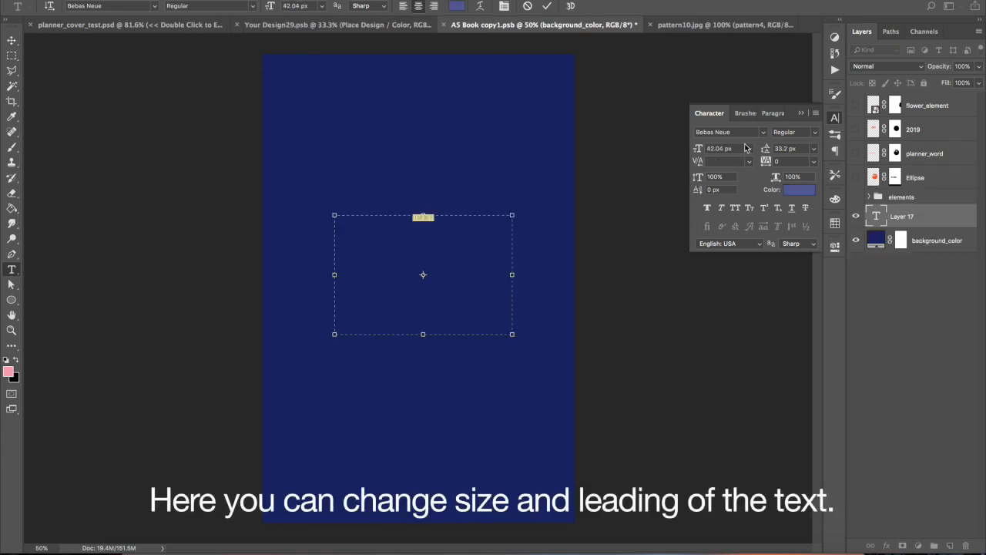
# Step: Set the "I CAN DO IT!" text to 300 px and break it onto a second line before DO
pyautogui.click(747, 149)
pyautogui.click(720, 156)
pyautogui.click(719, 148)
pyautogui.write('300')
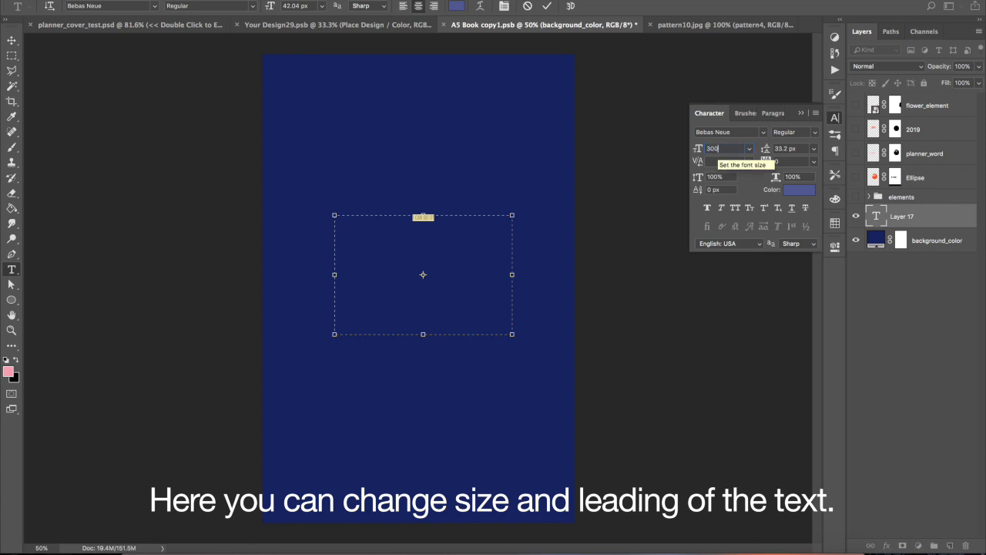
pyautogui.press('Return')
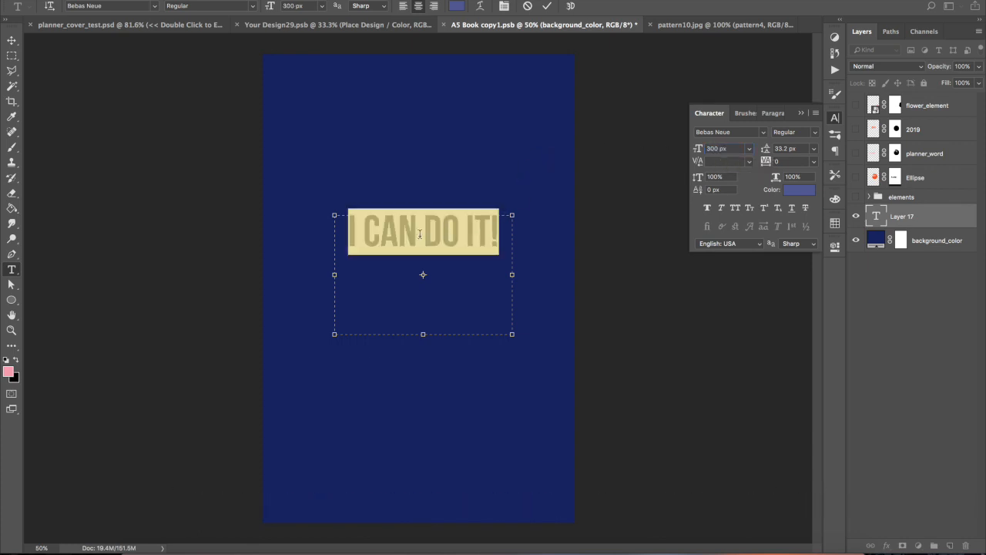
pyautogui.click(429, 234)
pyautogui.press('Return')
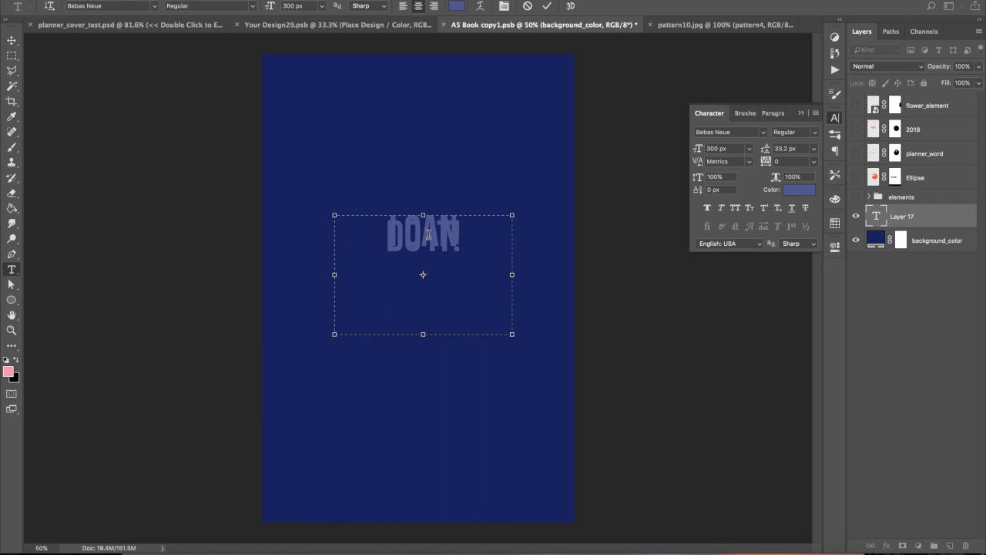
# Step: Set the leading of the "I CAN DO IT!" text to 300 px and commit the text edit
pyautogui.hotkey('ctrl', 'a')
pyautogui.click(784, 149)
pyautogui.write('300')
pyautogui.press('Return')
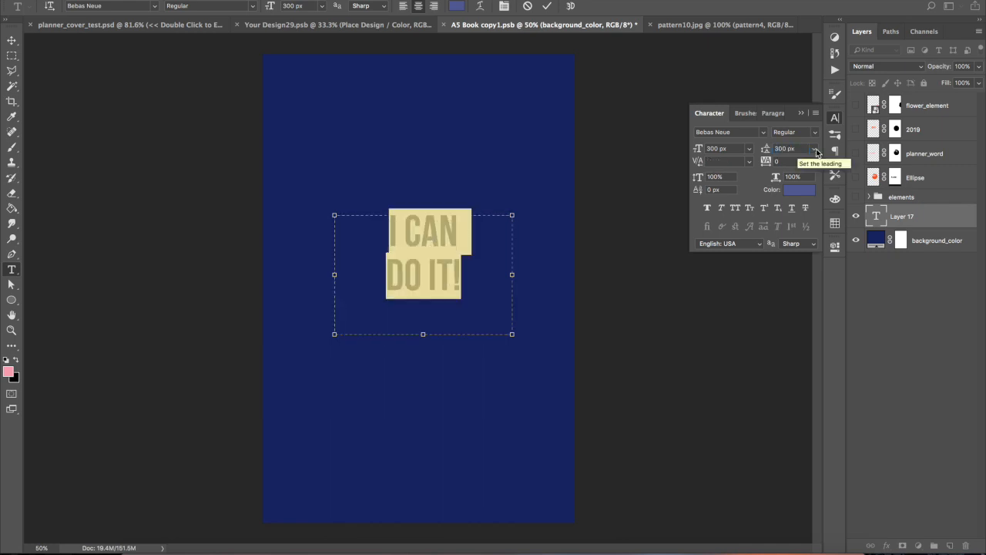
pyautogui.click(943, 215)
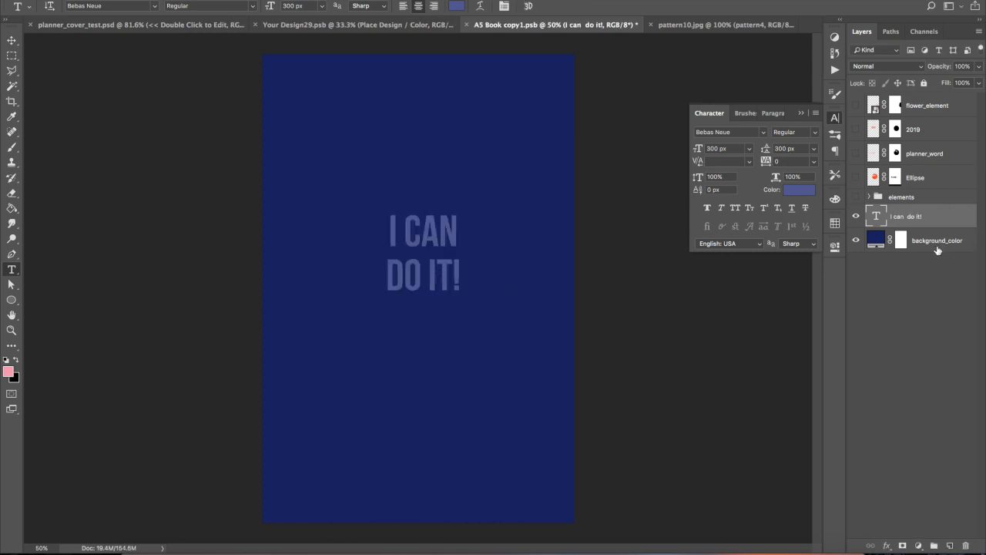
# Step: Apply a Pattern Overlay to background_color using the navy pattern with pink flowers and teal leaves, and enlarge its scale
pyautogui.doubleClick(968, 239)
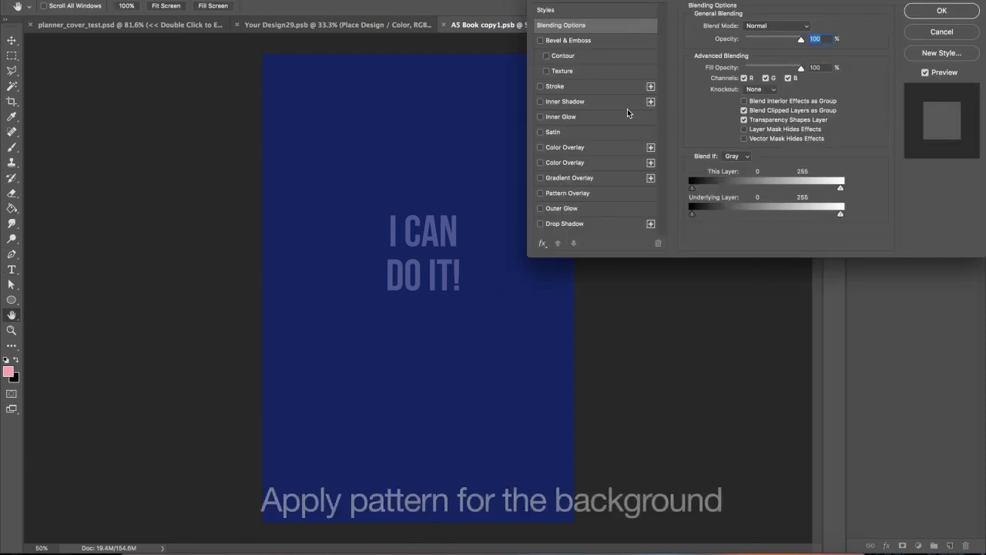
pyautogui.click(568, 193)
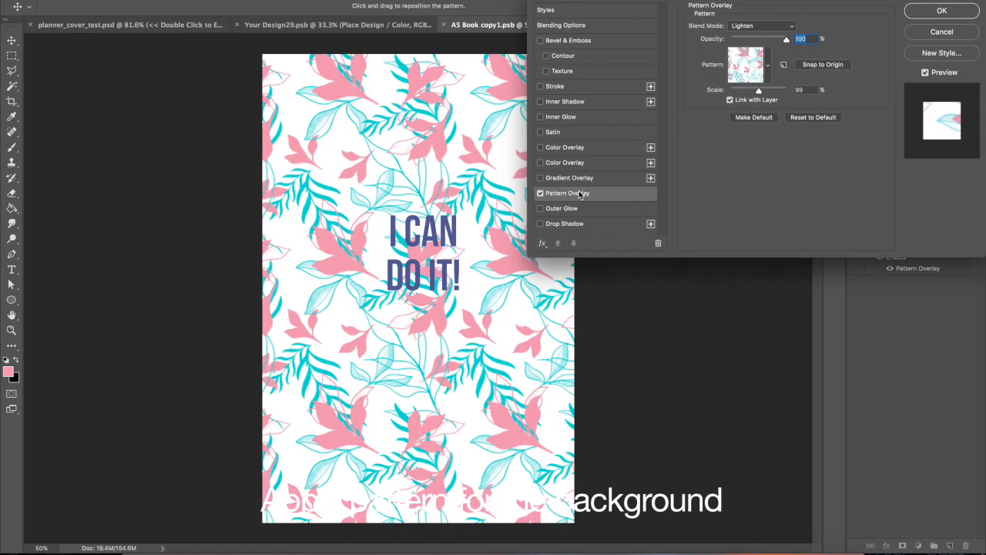
pyautogui.click(769, 68)
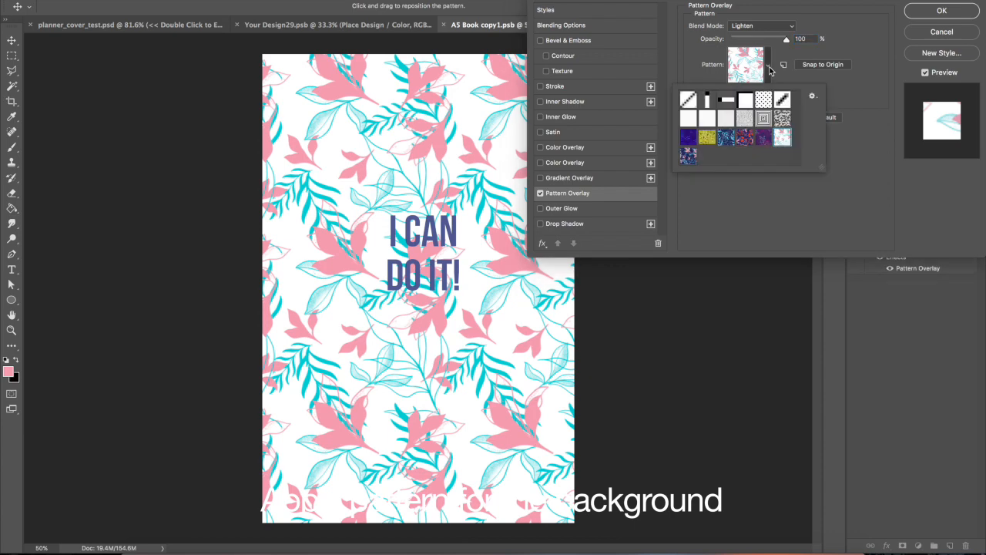
pyautogui.click(764, 137)
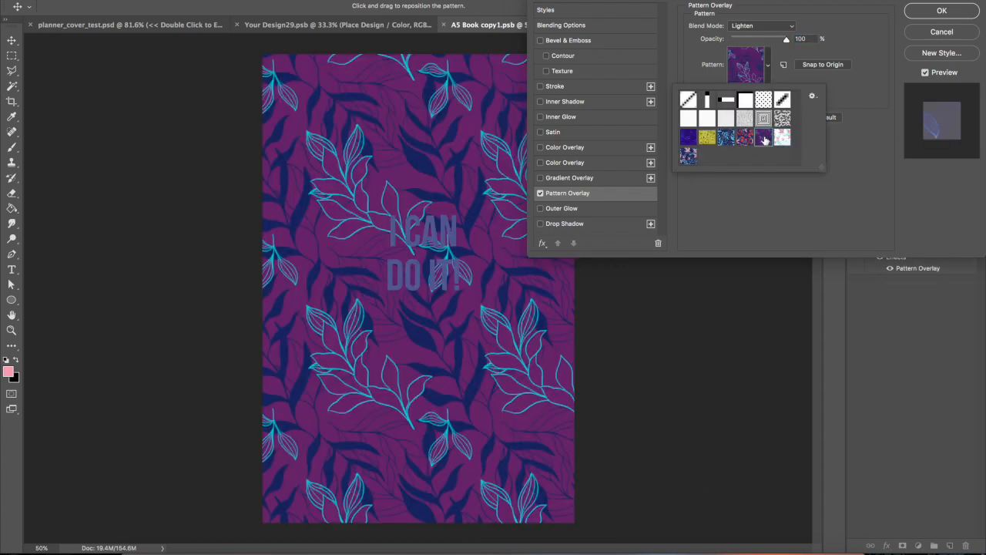
pyautogui.click(742, 142)
pyautogui.click(726, 143)
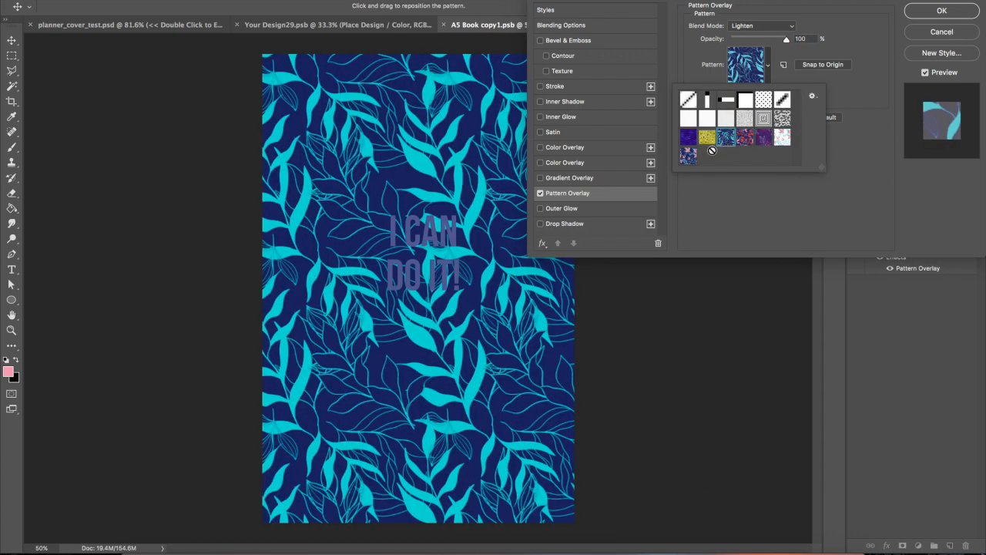
pyautogui.click(693, 159)
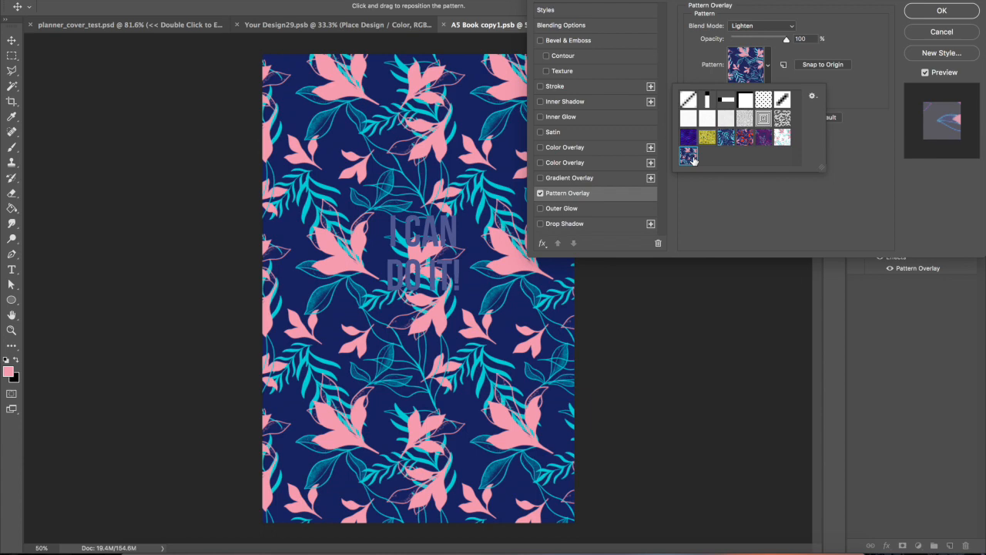
pyautogui.click(764, 195)
pyautogui.moveTo(759, 93); pyautogui.dragTo(760, 98)
pyautogui.click(946, 11)
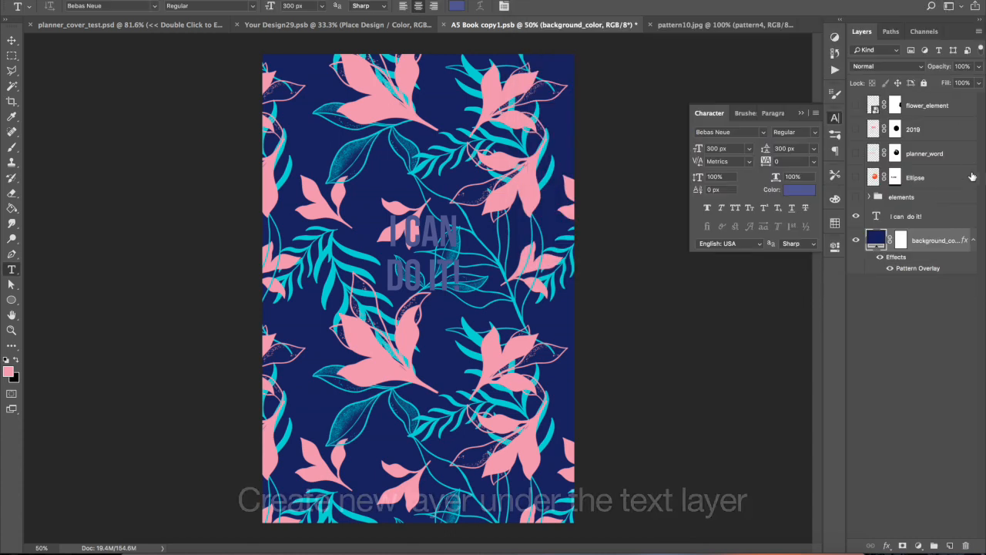
# Step: Create a new layer beneath the text and draw a pink rectangle about 864 by 979 px behind the words
pyautogui.hotkey('ctrl', 'shift', 'n')
pyautogui.press('Return')
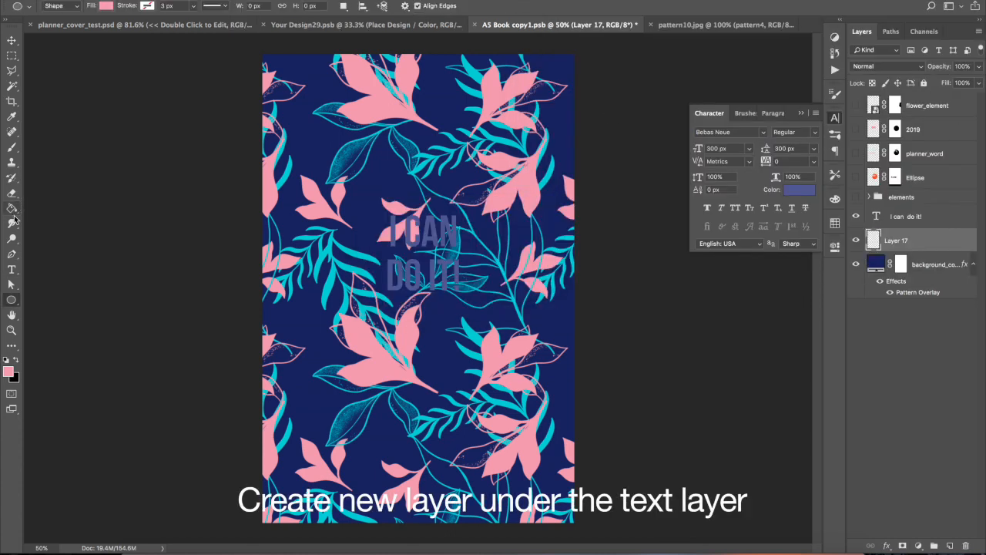
pyautogui.click(10, 301)
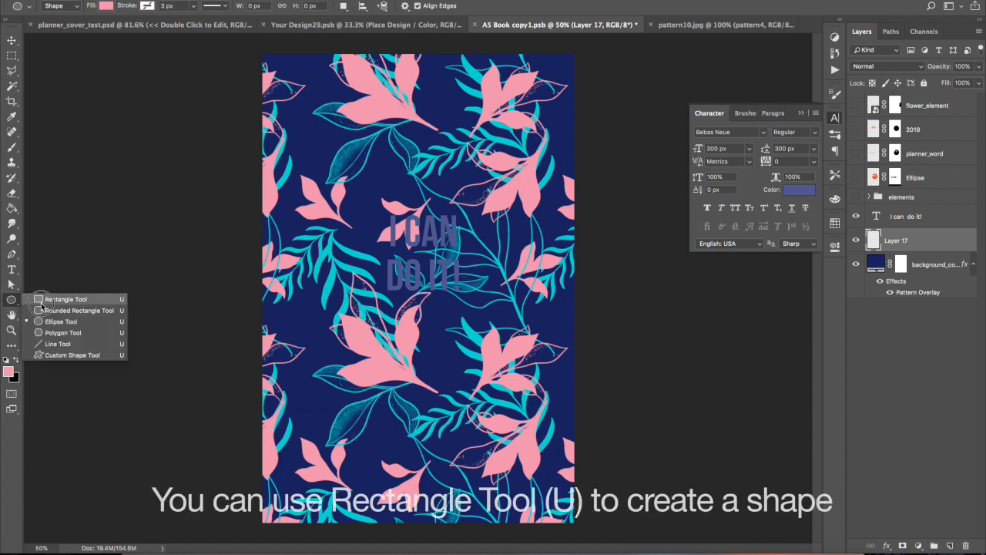
pyautogui.click(43, 300)
pyautogui.moveTo(368, 191); pyautogui.dragTo(496, 336)
pyautogui.press('v')
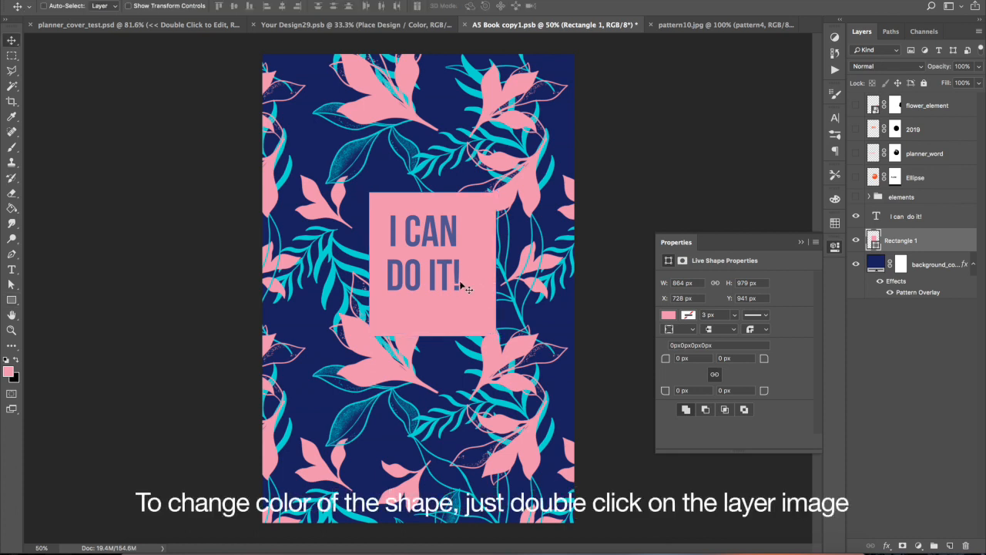
# Step: Move the pink rectangle to surround the text evenly and widen it from both sides to about 948 px
pyautogui.moveTo(435, 315); pyautogui.dragTo(424, 307)
pyautogui.press('Left')
pyautogui.press('Left')
pyautogui.press('Left')
pyautogui.press('Left')
pyautogui.press('Up')
pyautogui.press('Up')
pyautogui.press('Up')
pyautogui.press('Up')
pyautogui.hotkey('ctrl', 't')
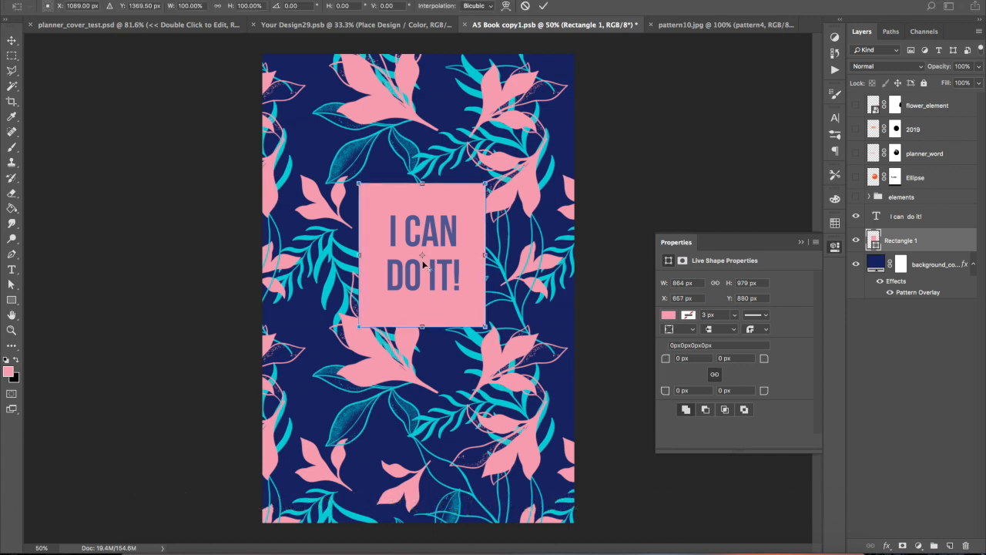
pyautogui.moveTo(358, 255); pyautogui.dragTo(352, 255)
pyautogui.press('Return')
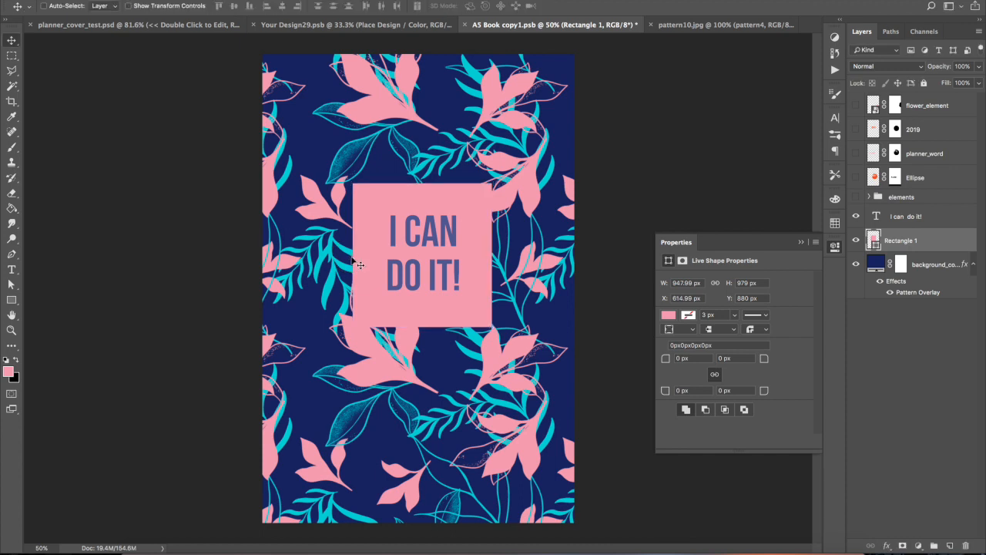
# Step: Recolor the "I CAN DO IT!" text with the navy (1f265f) sampled from the cover background
pyautogui.click(911, 219)
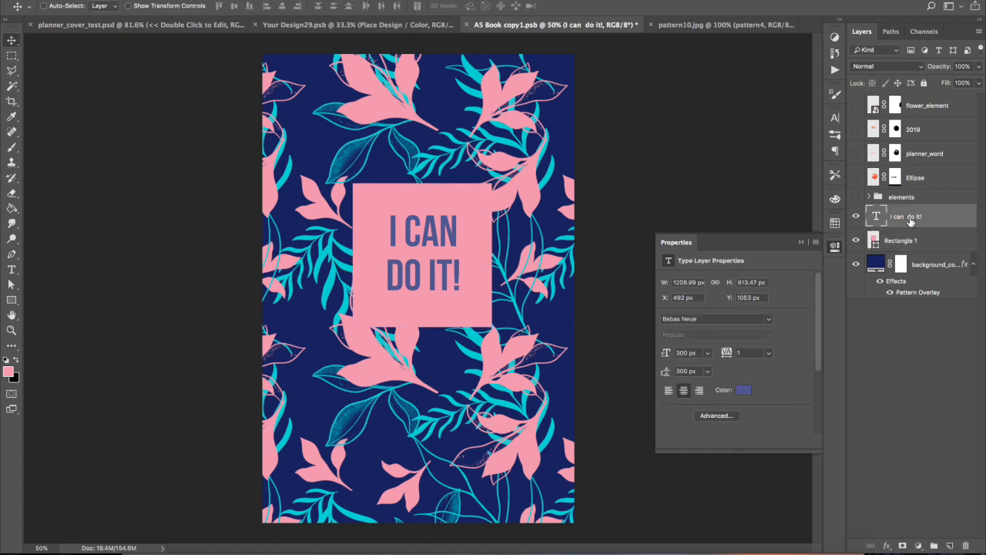
pyautogui.click(836, 116)
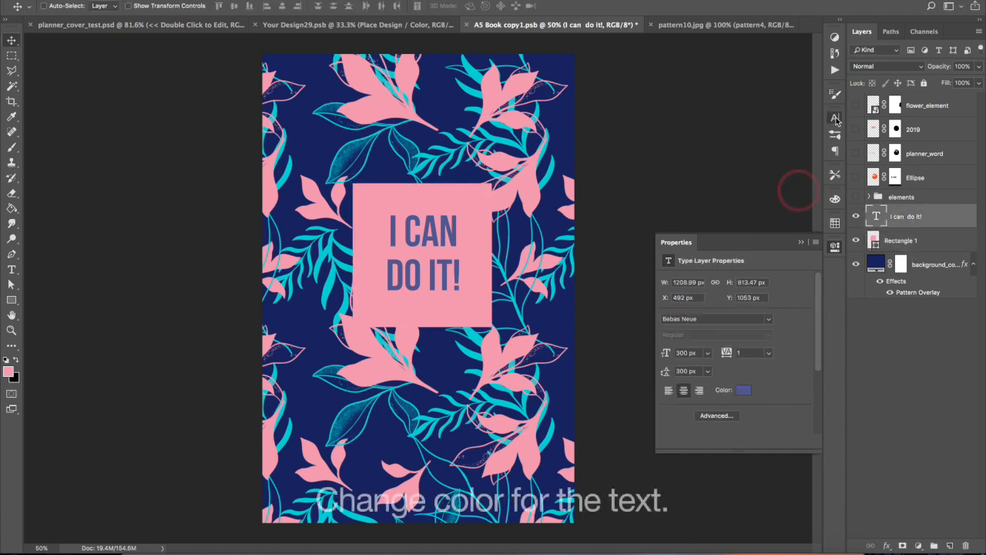
pyautogui.click(803, 192)
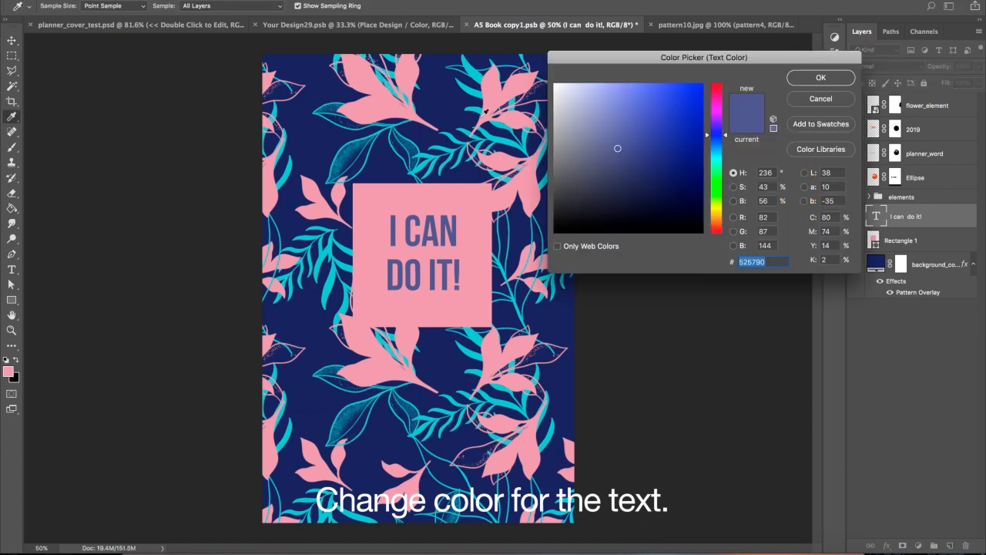
pyautogui.click(461, 116)
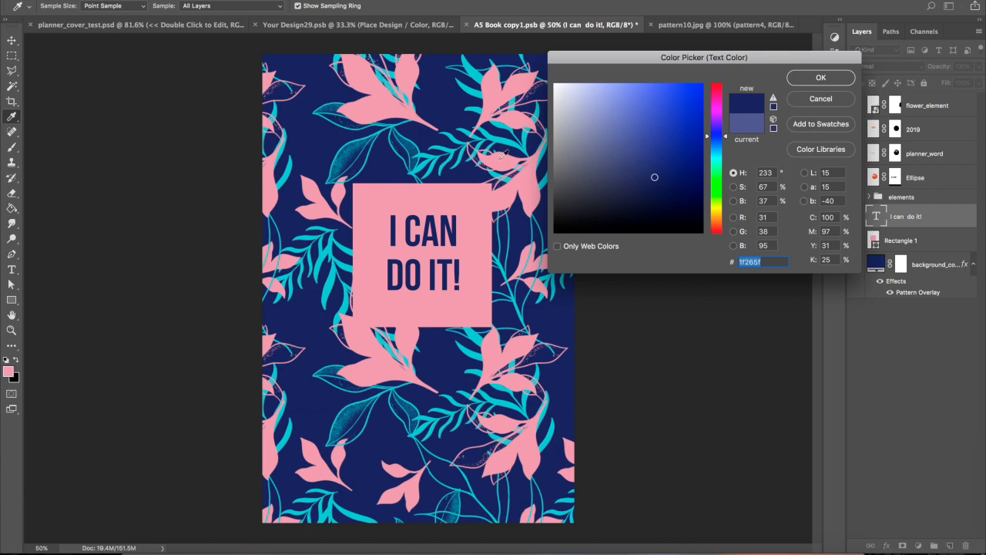
pyautogui.click(474, 75)
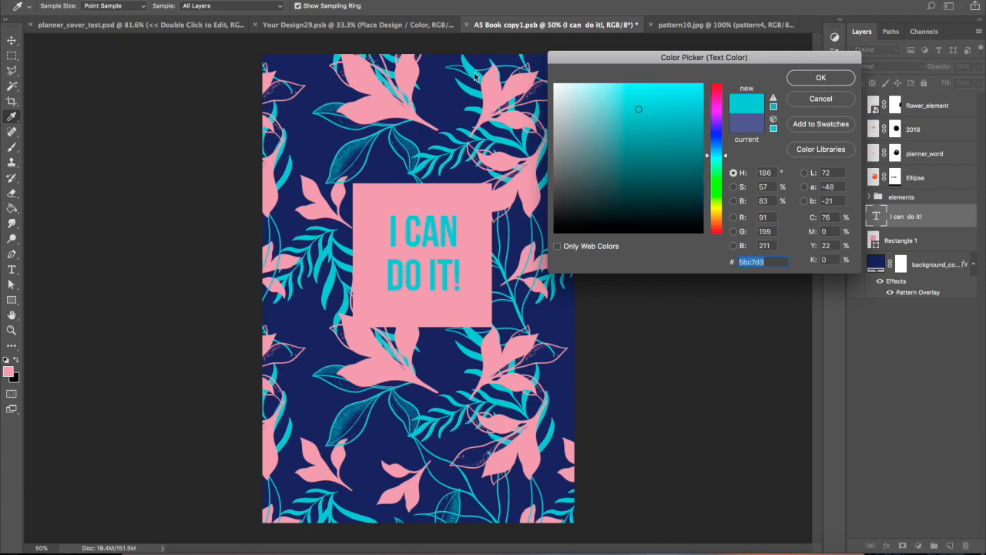
pyautogui.click(455, 104)
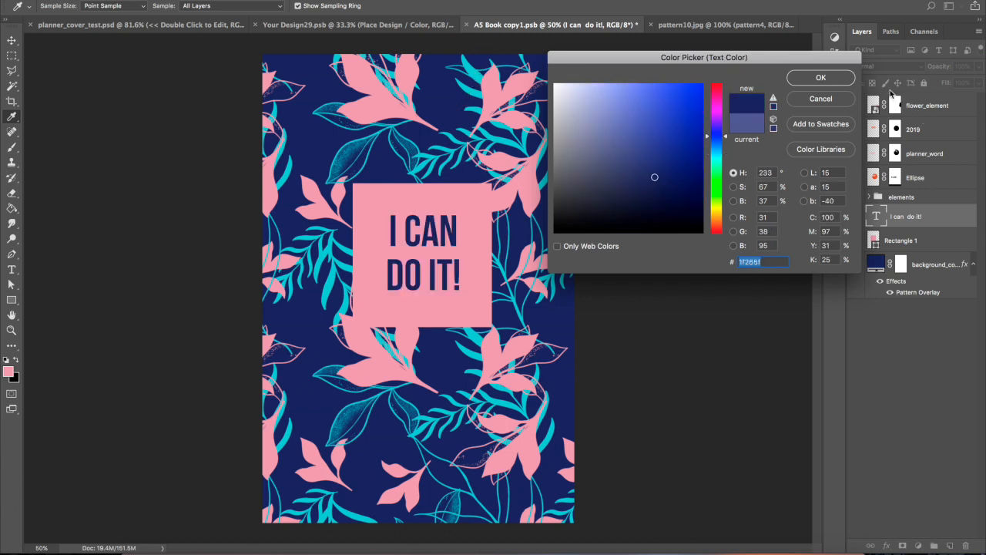
pyautogui.click(822, 78)
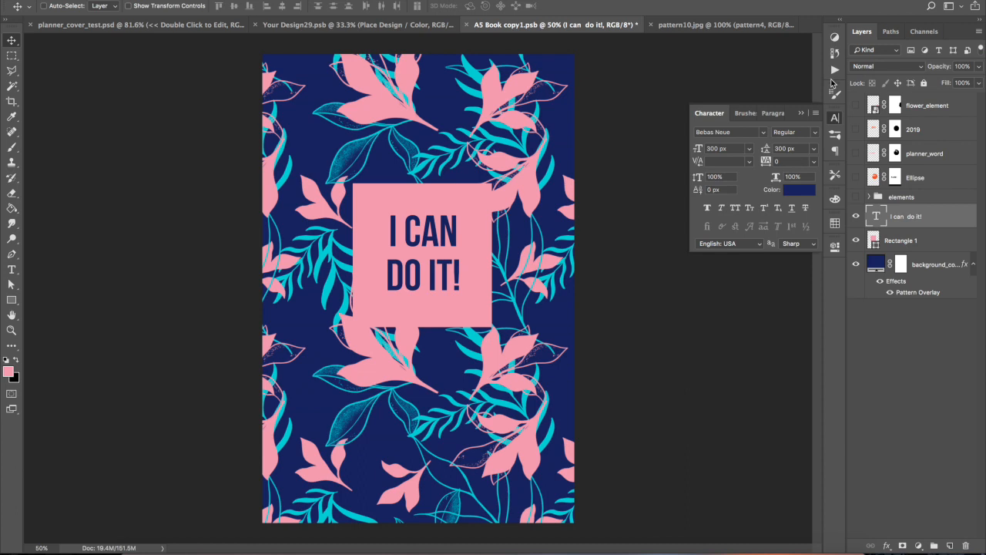
# Step: Align the text, rectangle and background layers on their horizontal and vertical centers, and move the text down to the rectangle's middle
pyautogui.click(924, 244)
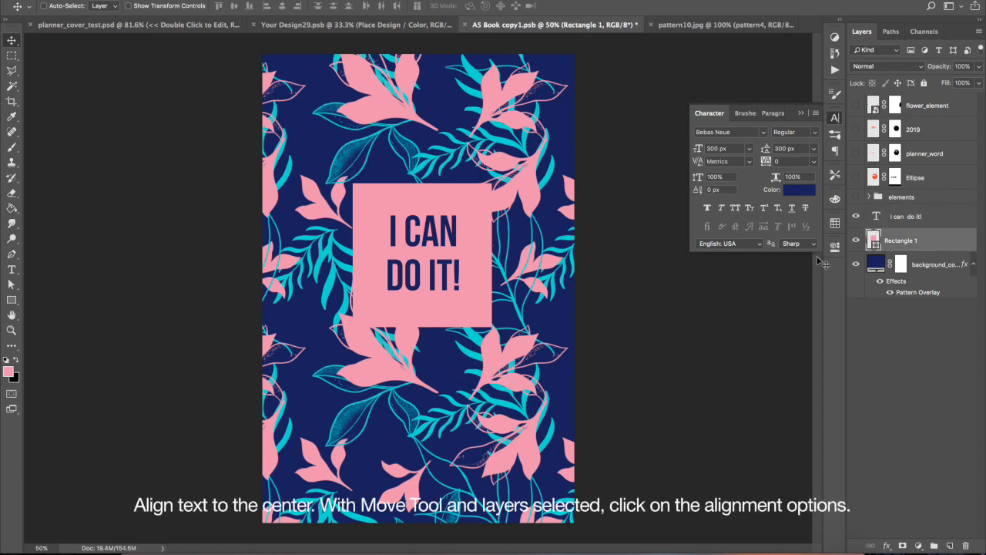
pyautogui.keyDown('shift'); pyautogui.click(949, 216); pyautogui.keyUp('shift')
pyautogui.keyDown('super'); pyautogui.click(937, 262); pyautogui.keyUp('super')
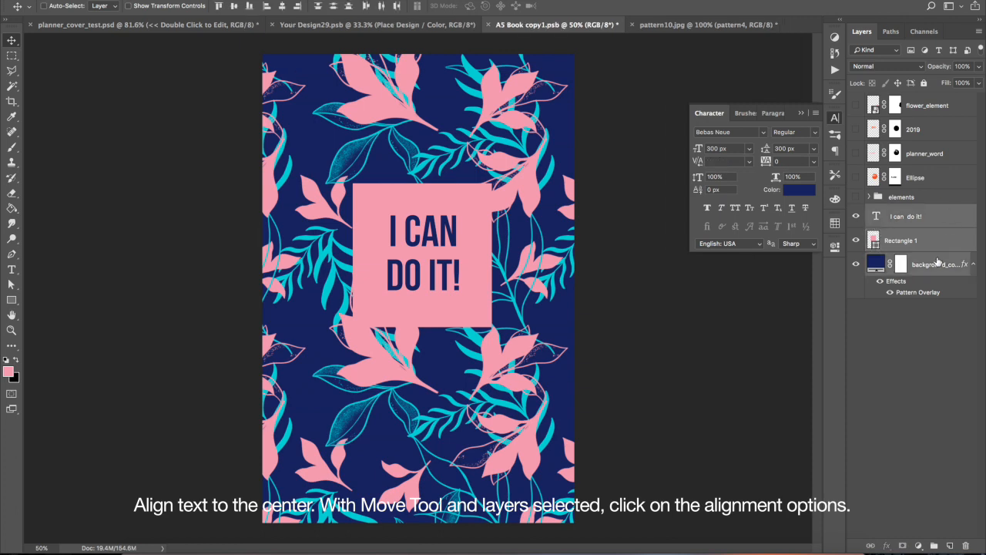
pyautogui.click(282, 7)
pyautogui.click(235, 6)
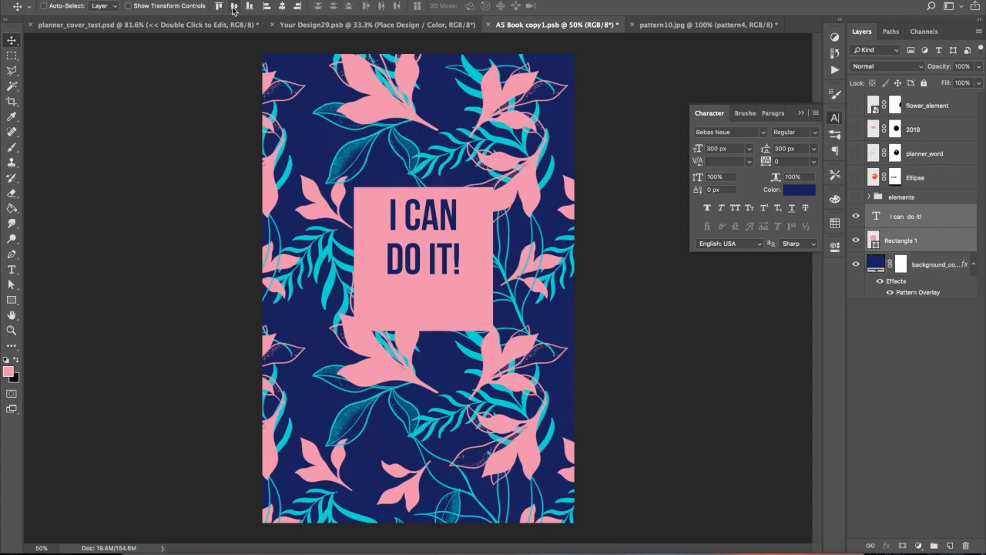
pyautogui.click(933, 224)
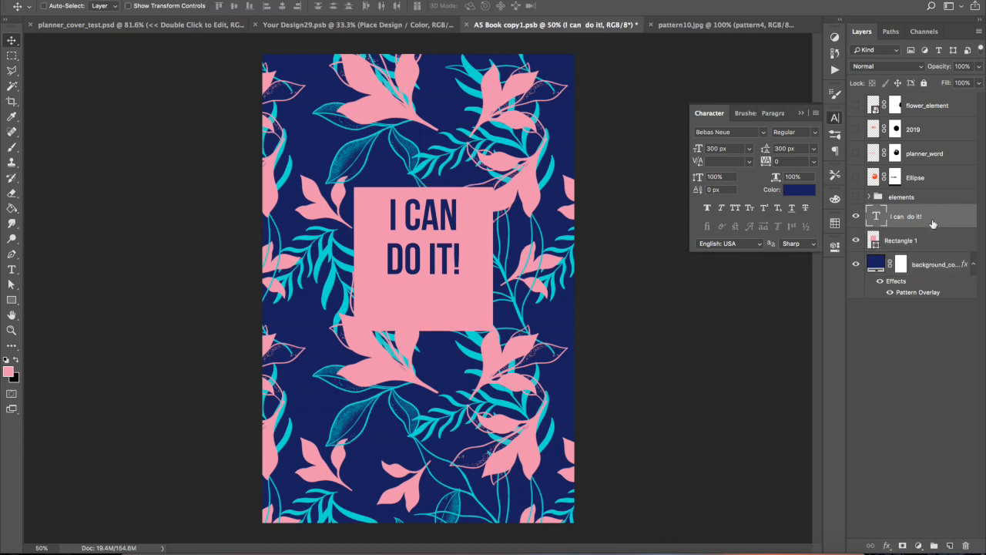
pyautogui.moveTo(433, 239); pyautogui.dragTo(435, 257)
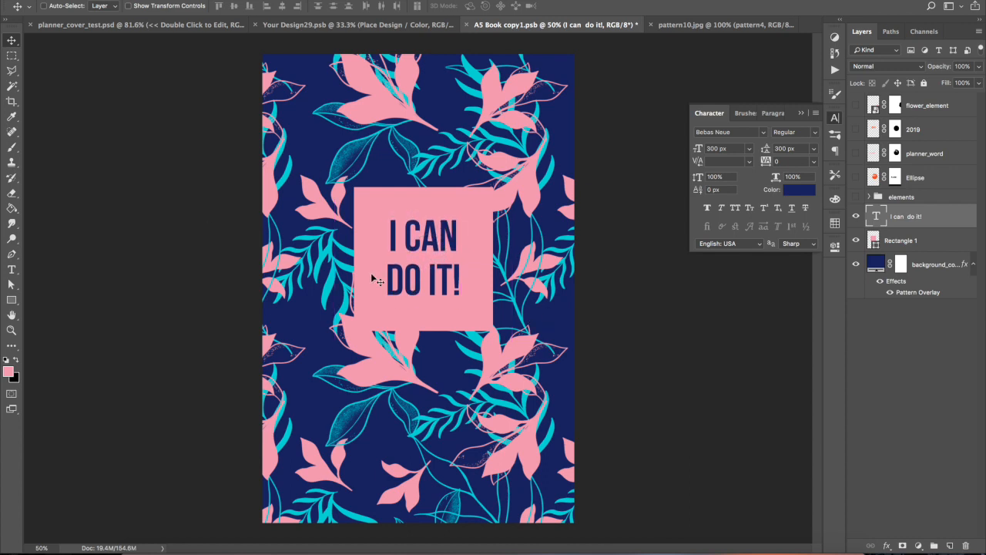
# Step: Save the cover artwork and Your Design29.psb, and show the updated mockup in planner_cover_test.psd without the character settings
pyautogui.press('super+s')
pyautogui.click(367, 24)
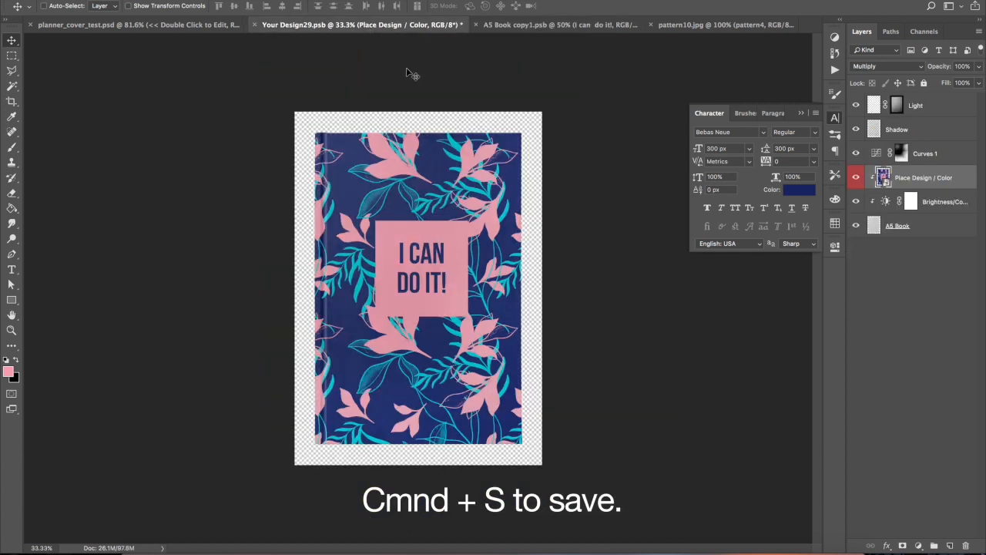
pyautogui.press('super+s')
pyautogui.click(163, 26)
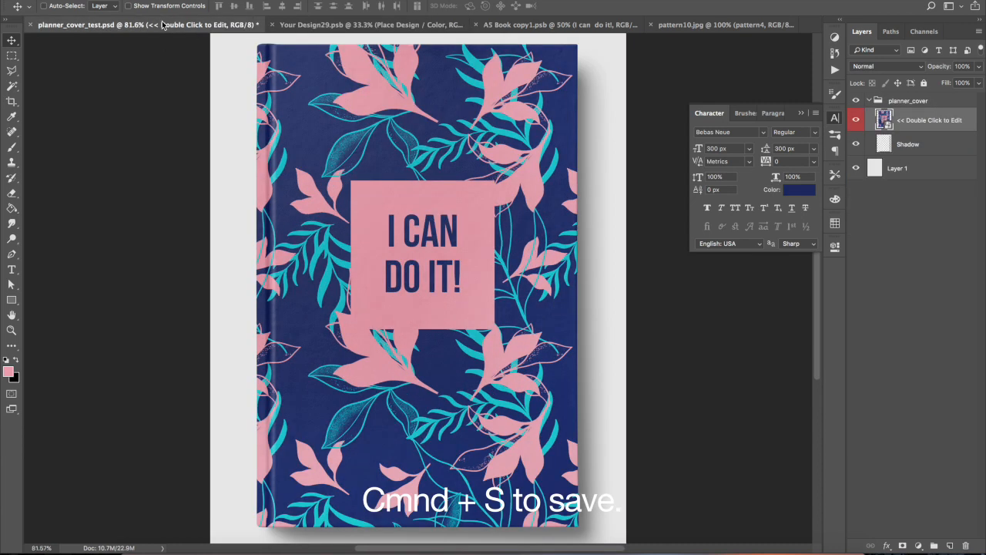
pyautogui.click(836, 120)
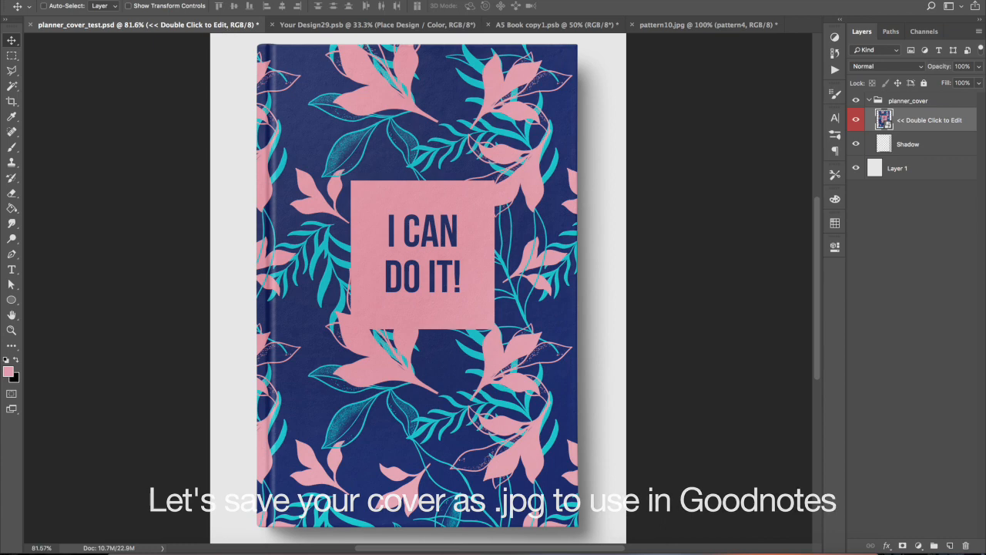
# Step: Save a JPEG copy of the mockup to the Desktop under the name planner_cover
pyautogui.click(105, 0)
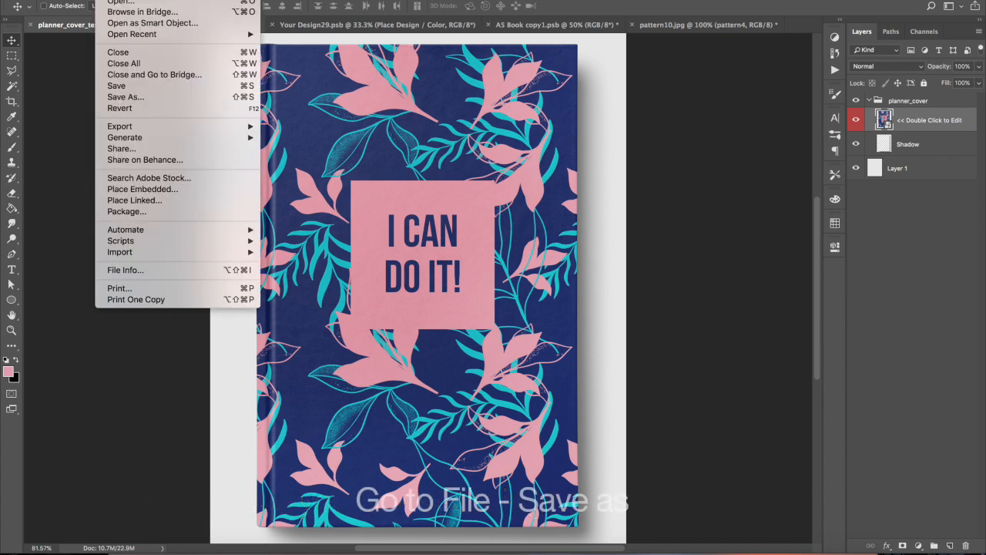
pyautogui.click(127, 97)
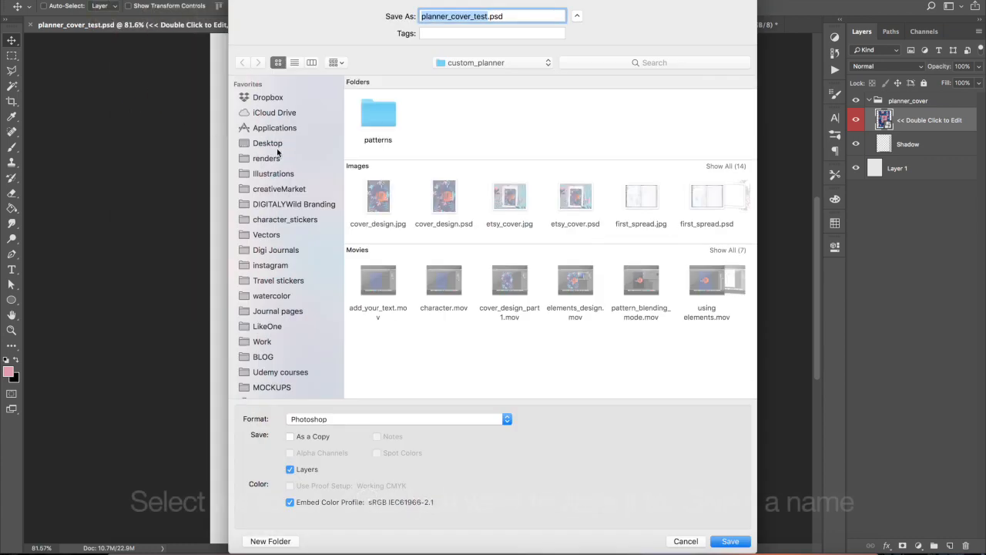
pyautogui.click(276, 145)
pyautogui.click(486, 17)
pyautogui.press('BackSpace')
pyautogui.press('BackSpace')
pyautogui.press('BackSpace')
pyautogui.press('BackSpace')
pyautogui.press('BackSpace')
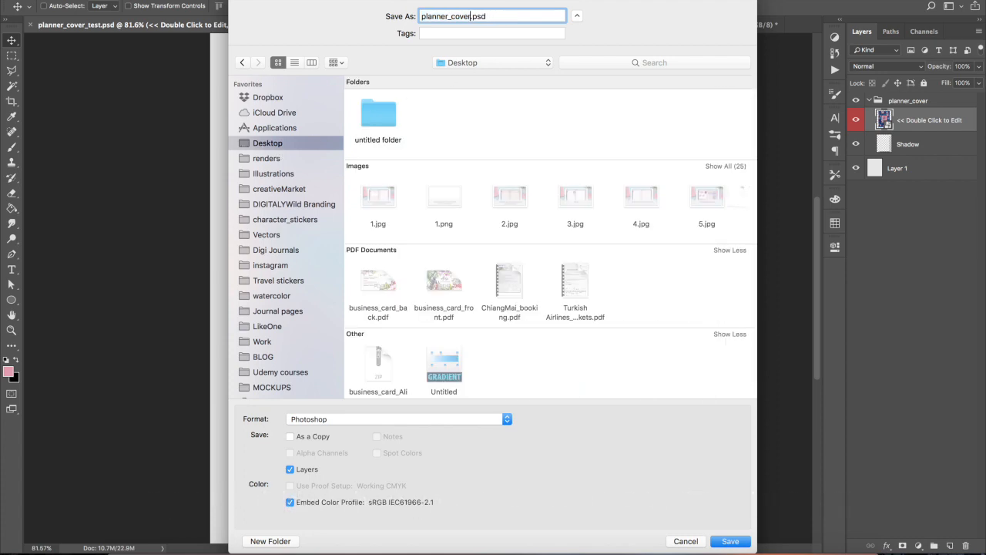
pyautogui.click(446, 418)
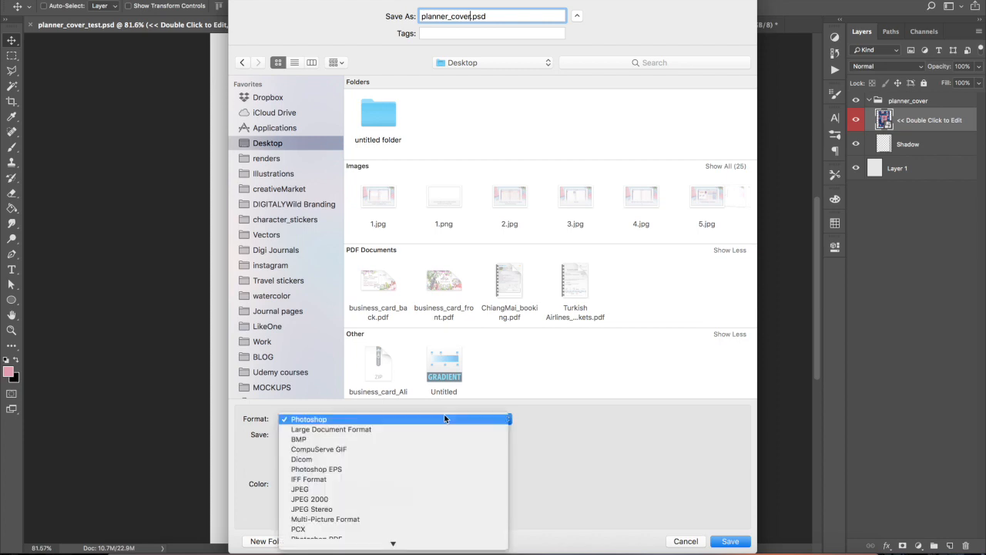
pyautogui.click(418, 489)
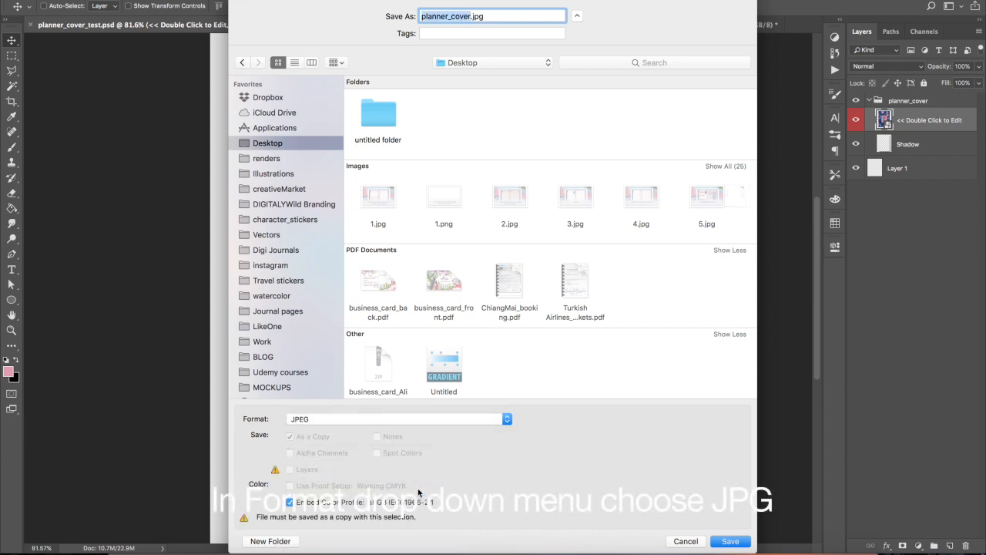
pyautogui.click(727, 544)
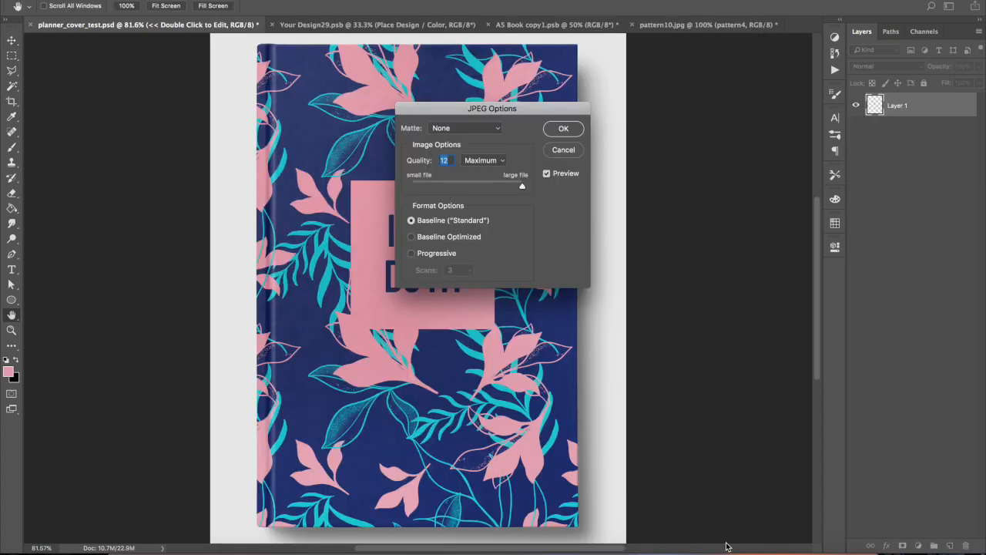